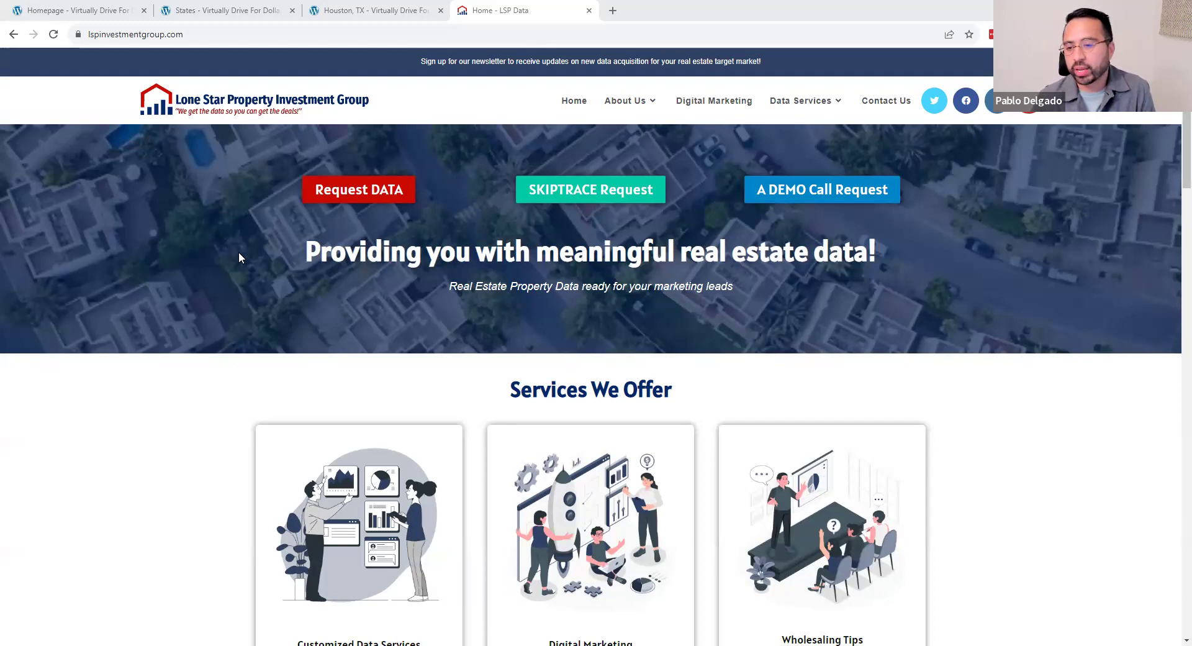
# Review the services and differentiators sections of the Lone Star Property Investment Group homepage.
pyautogui.scroll(-5, 239, 251)
pyautogui.scroll(3, 203, 254)
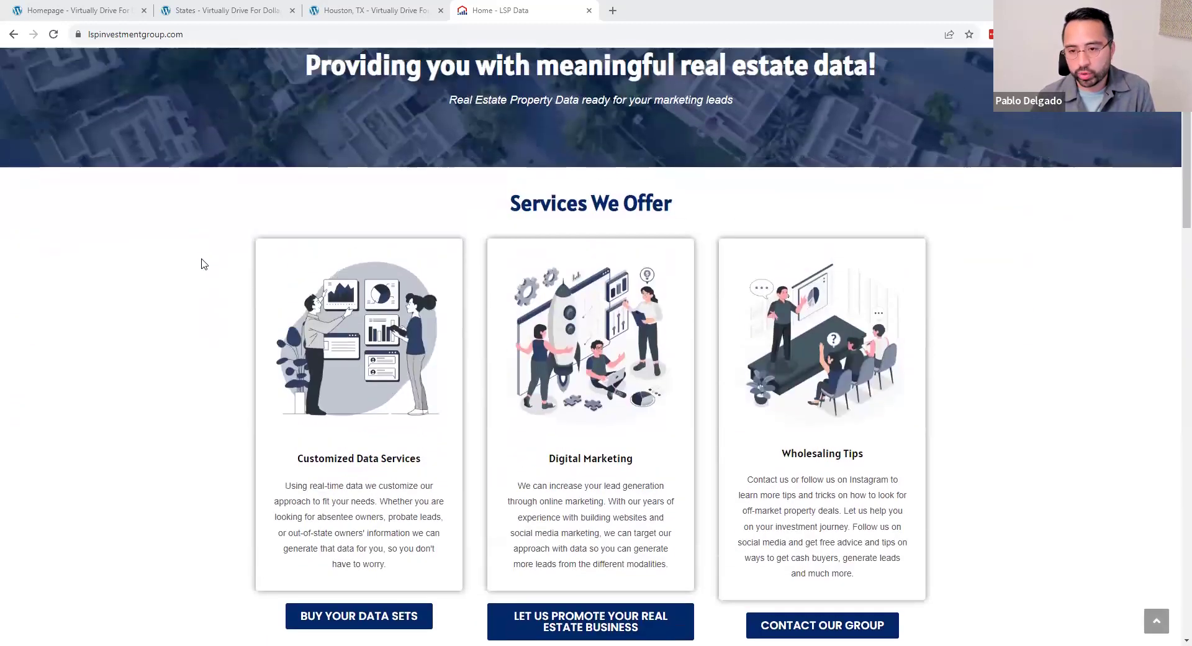
pyautogui.scroll(-8, 205, 263)
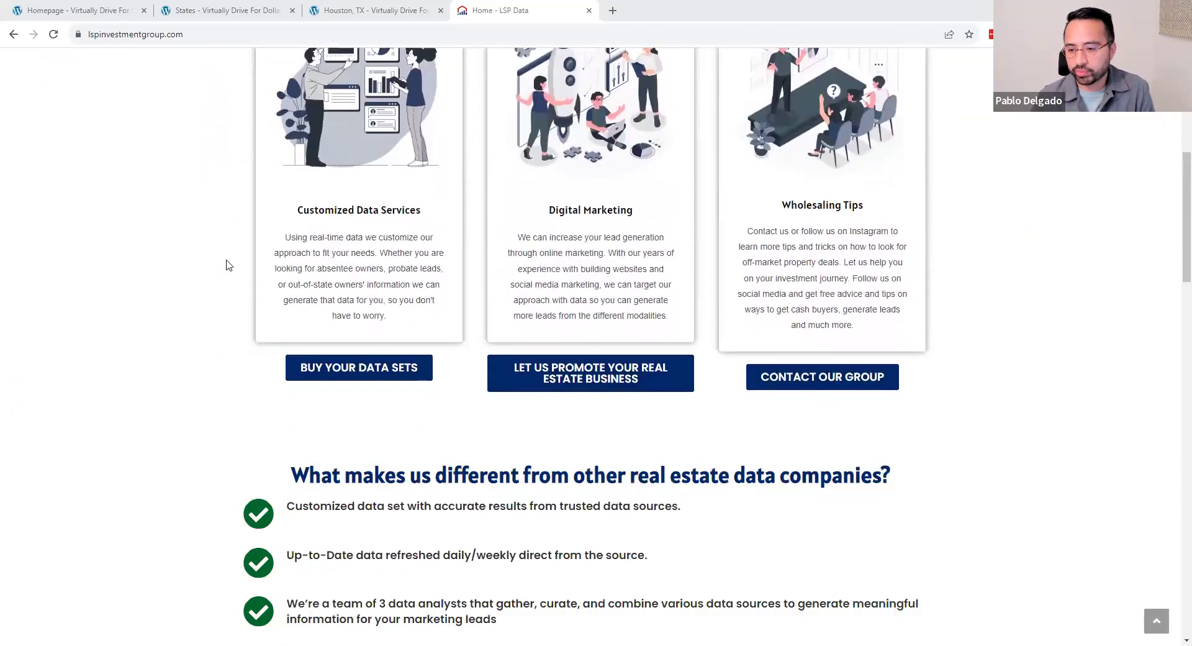
pyautogui.scroll(-10, 226, 263)
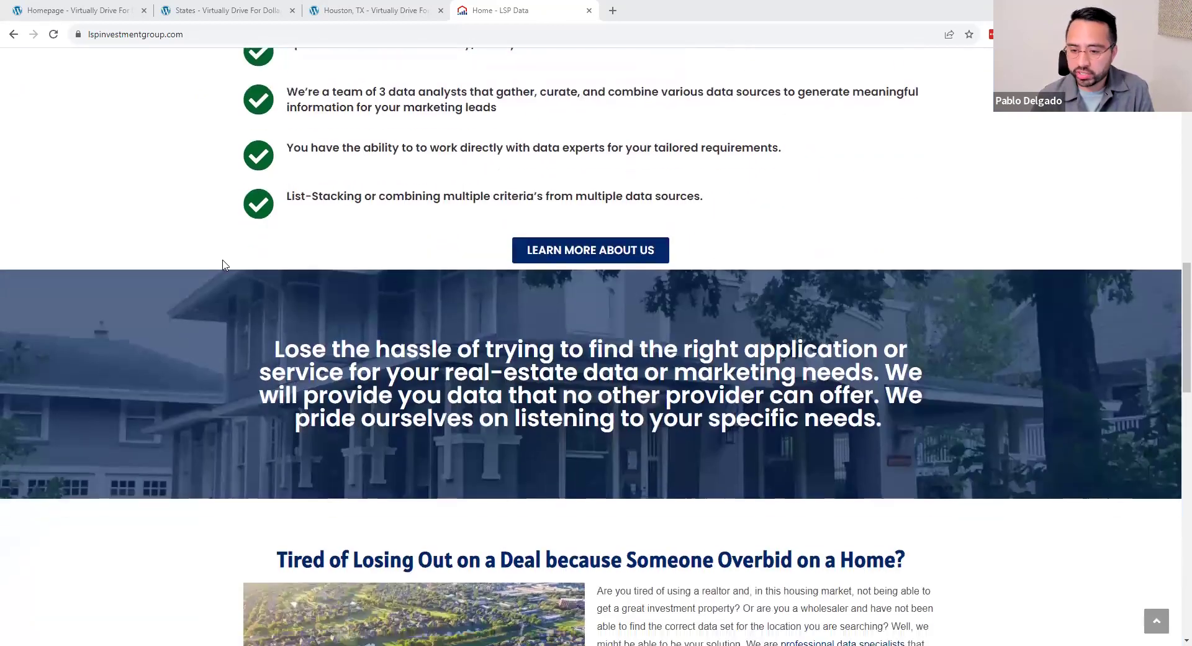
pyautogui.scroll(15, 192, 328)
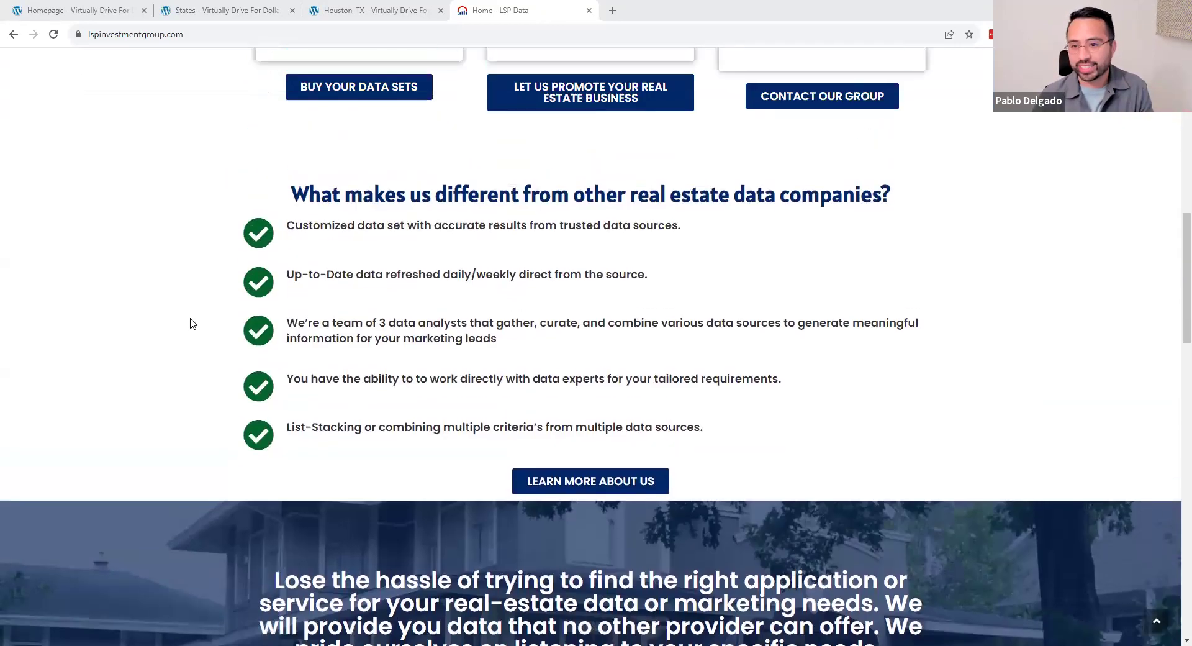
pyautogui.scroll(4, 205, 319)
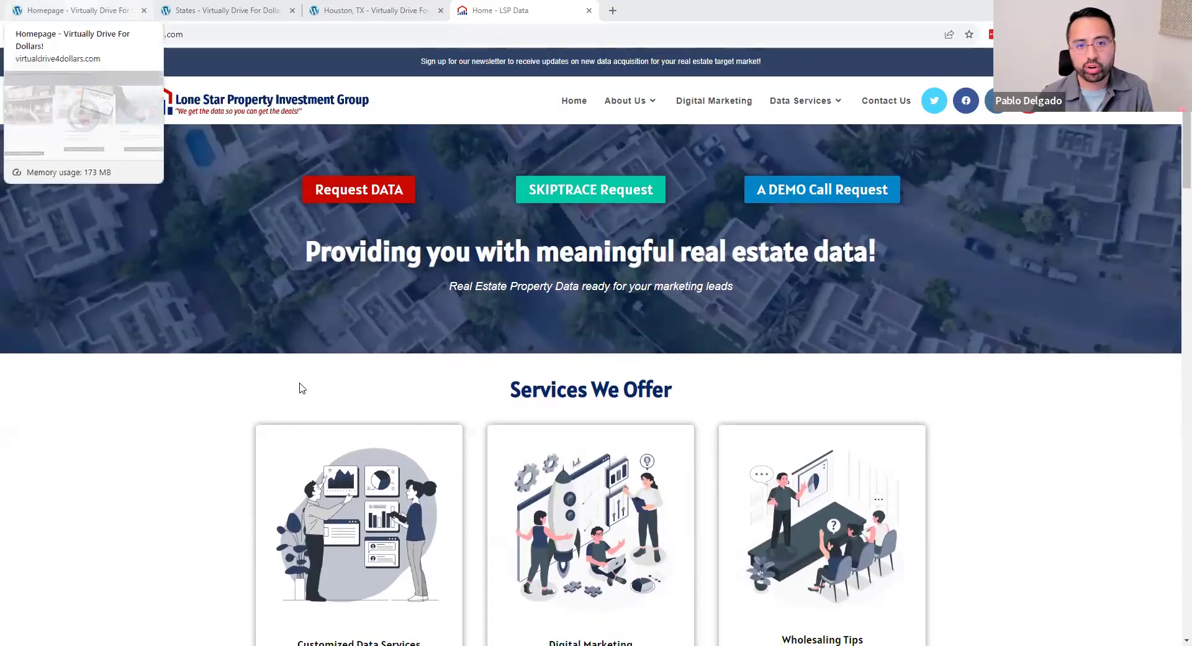
# Switch to the Virtually Drive For Dollars homepage and review its introduction, Property Condition and other service sections.
pyautogui.hotkey('ctrl', '1')
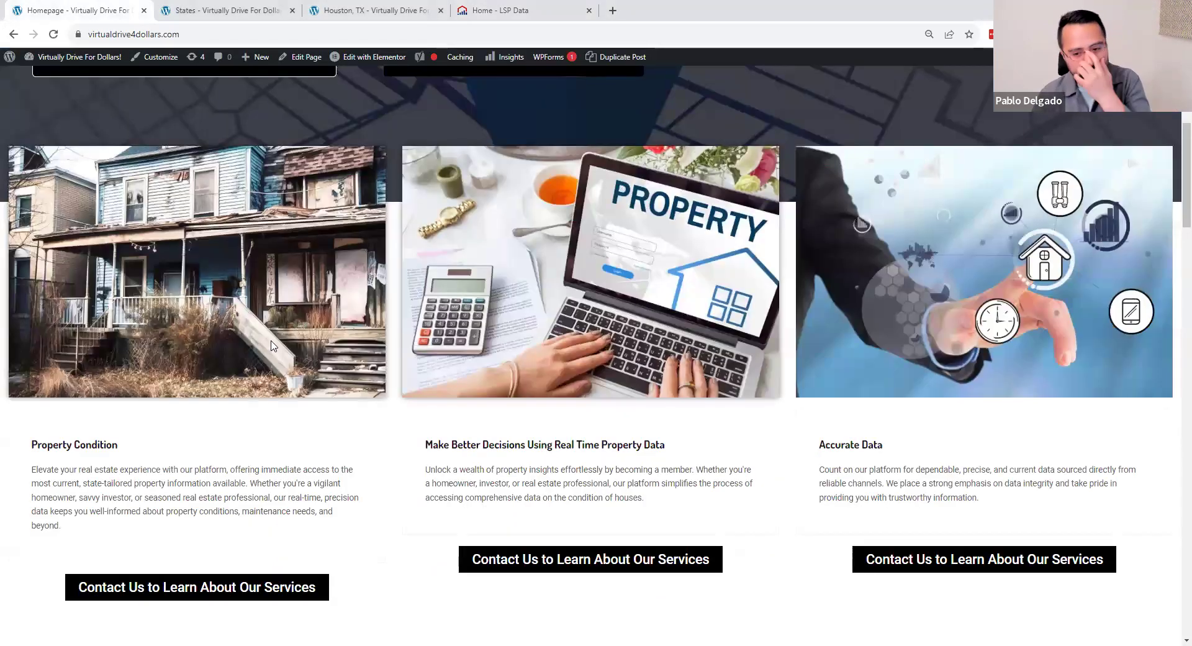
pyautogui.scroll(2, 309, 352)
pyautogui.scroll(-1, 312, 346)
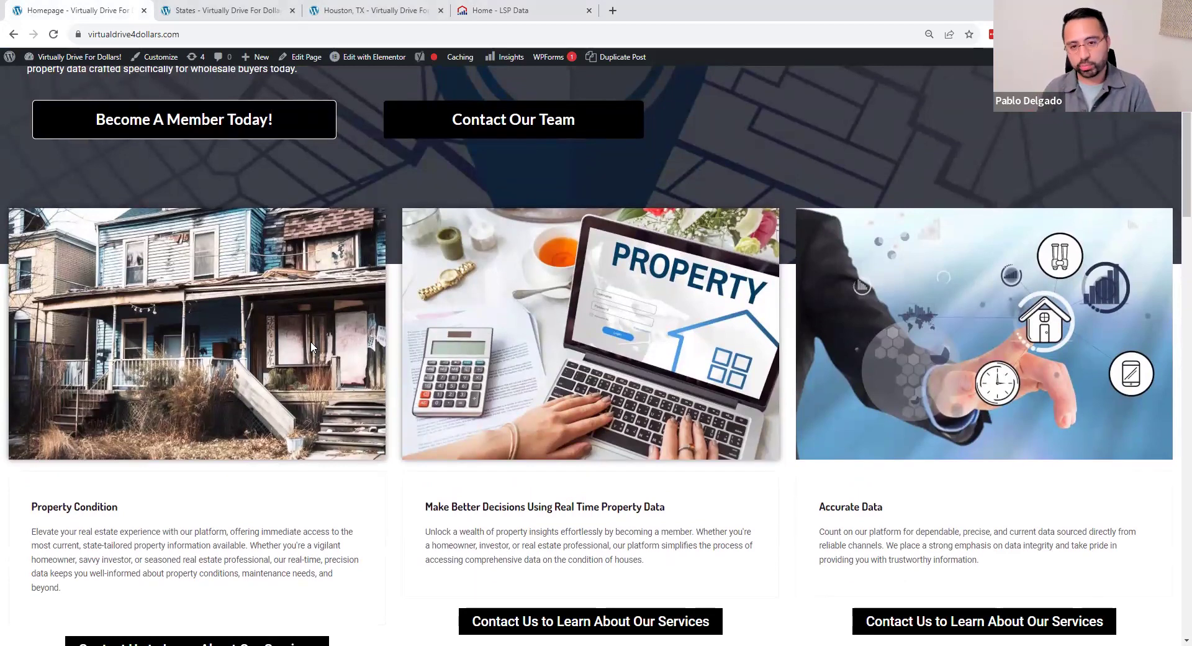
pyautogui.scroll(4, 311, 347)
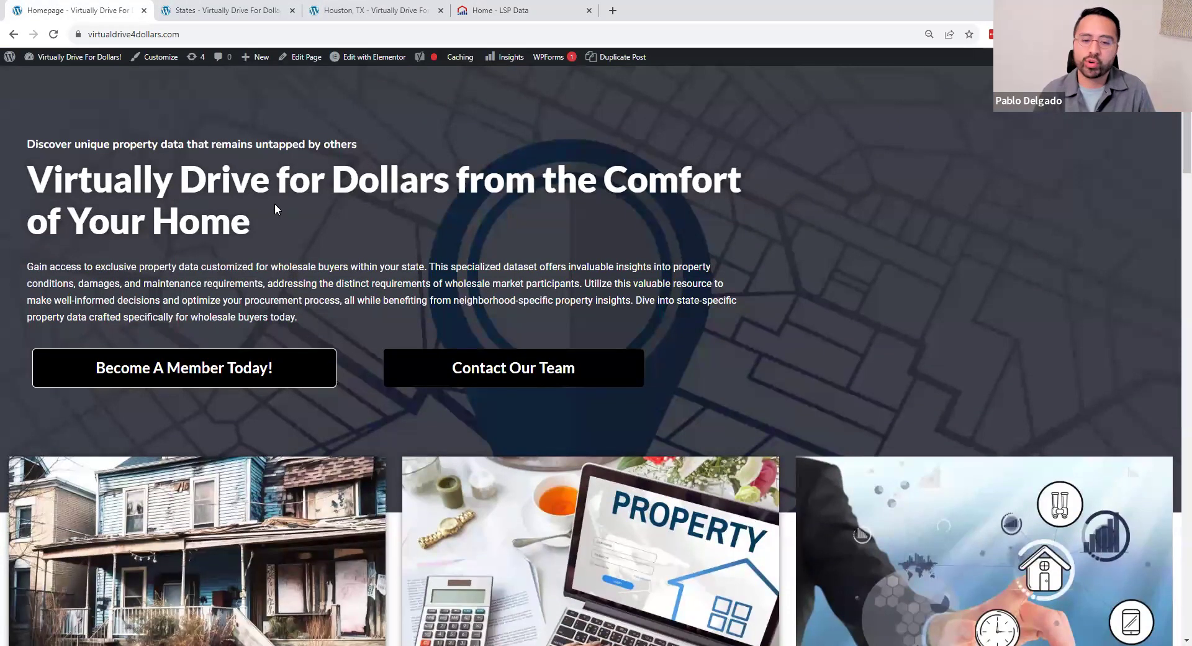
pyautogui.scroll(-2, 471, 232)
pyautogui.scroll(-5, 471, 233)
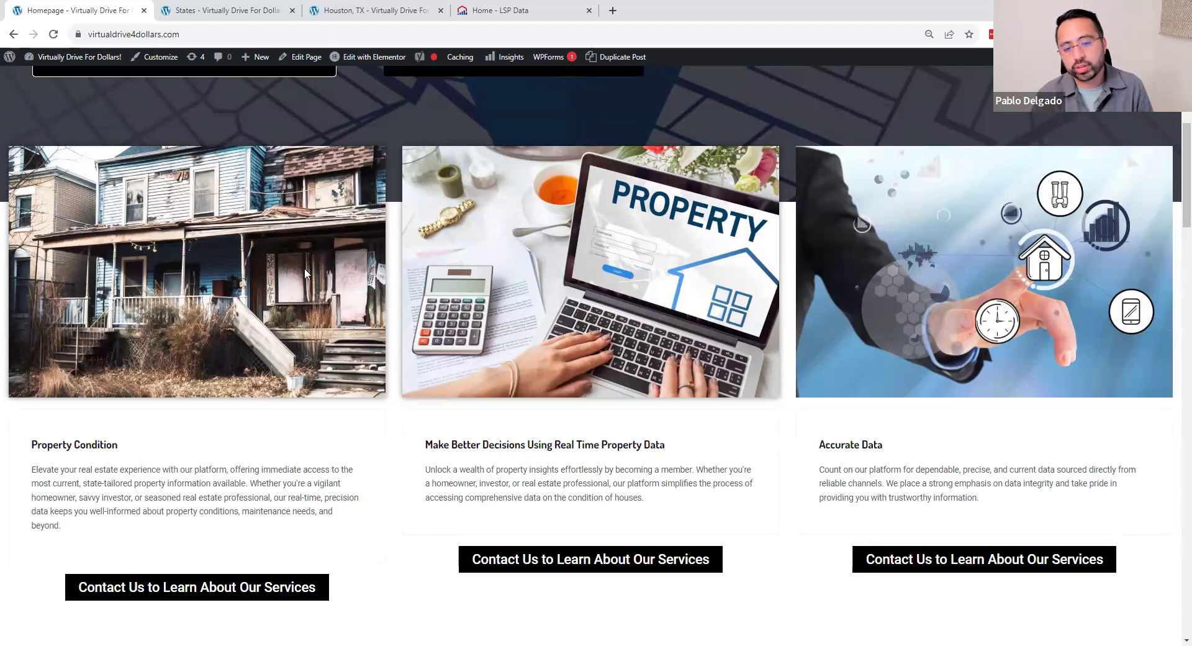
pyautogui.scroll(1, 308, 285)
pyautogui.scroll(-1, 370, 276)
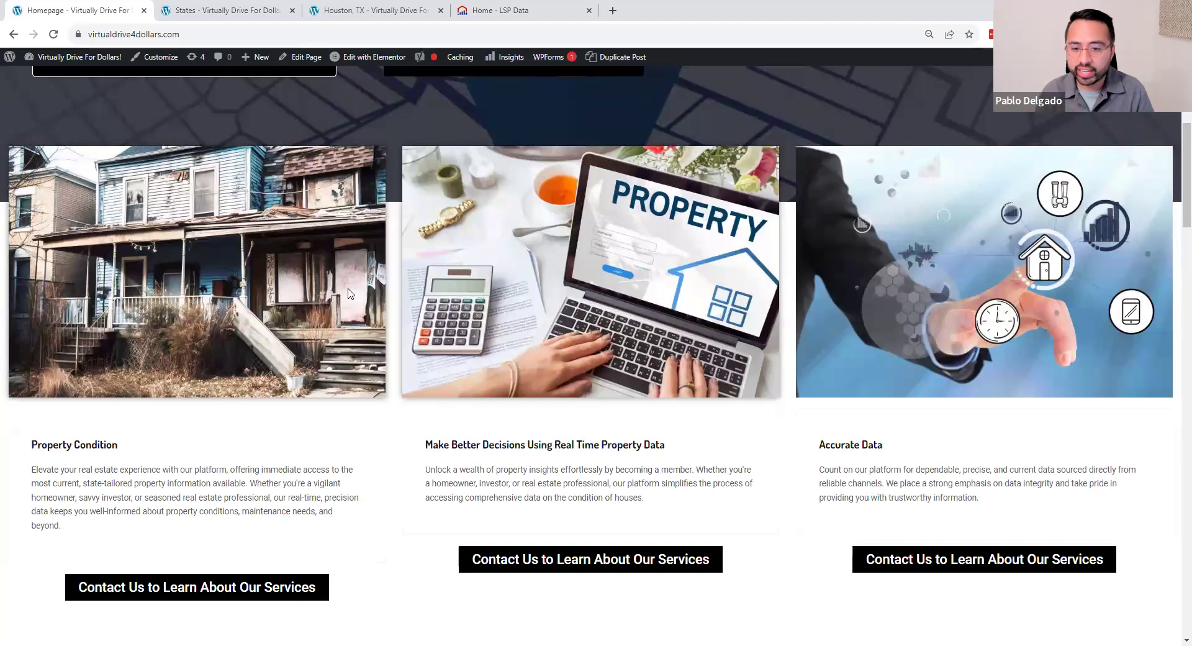
pyautogui.scroll(-3, 351, 298)
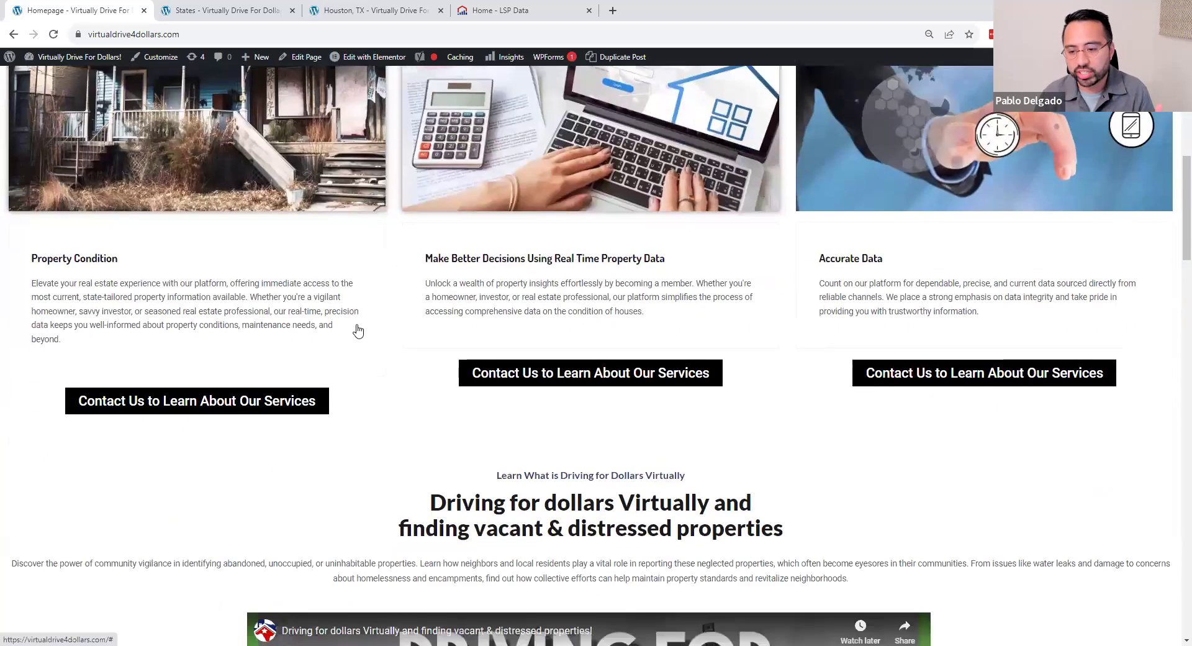
pyautogui.scroll(3, 385, 323)
pyautogui.scroll(-3, 403, 317)
pyautogui.scroll(5, 385, 186)
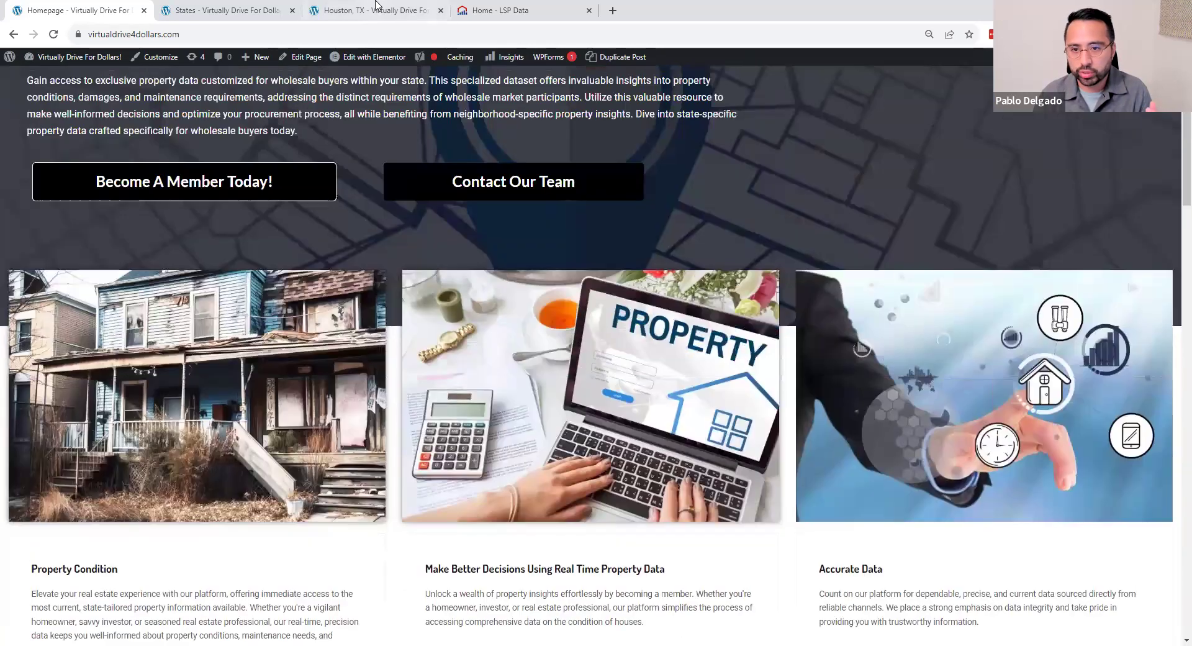
# Open the Houston, TX page and examine its filters and the complaint dates and descriptions in the property table.
pyautogui.click(375, 9)
pyautogui.scroll(1, 447, 211)
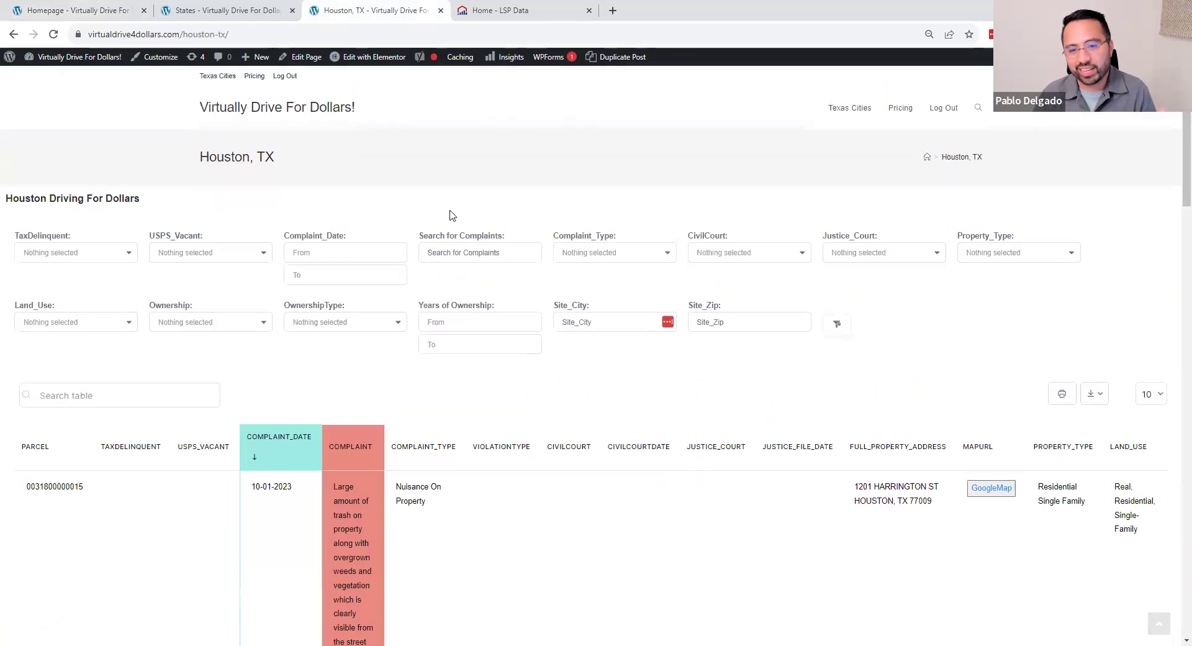
pyautogui.scroll(-1, 441, 141)
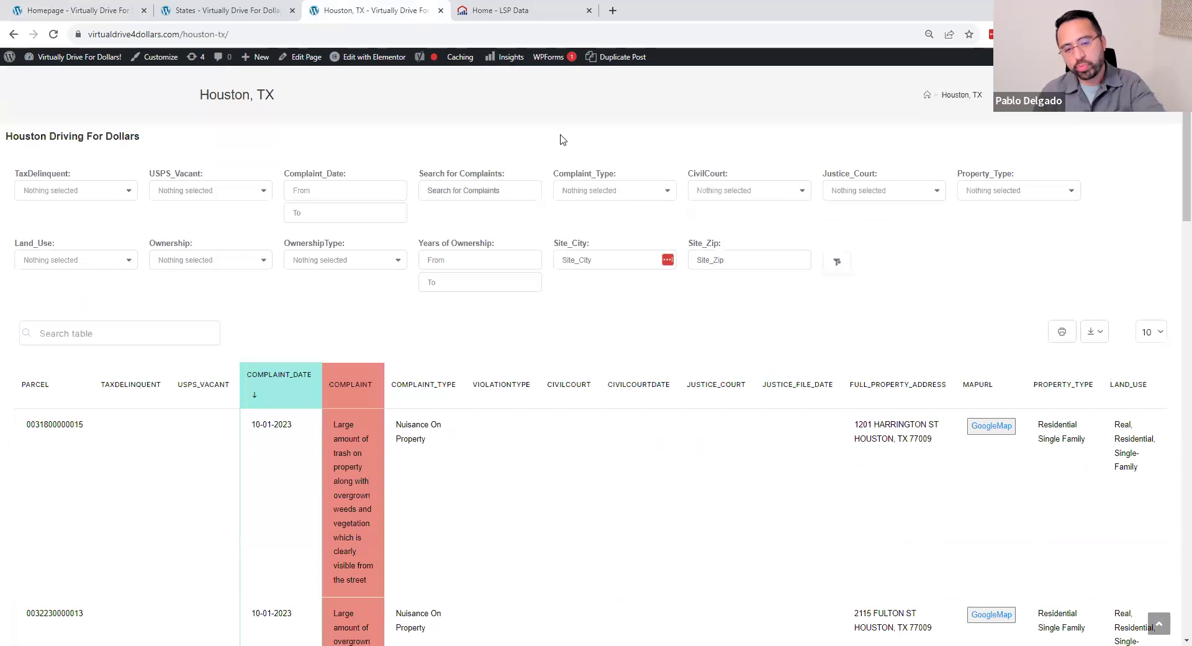
pyautogui.scroll(-3, 598, 153)
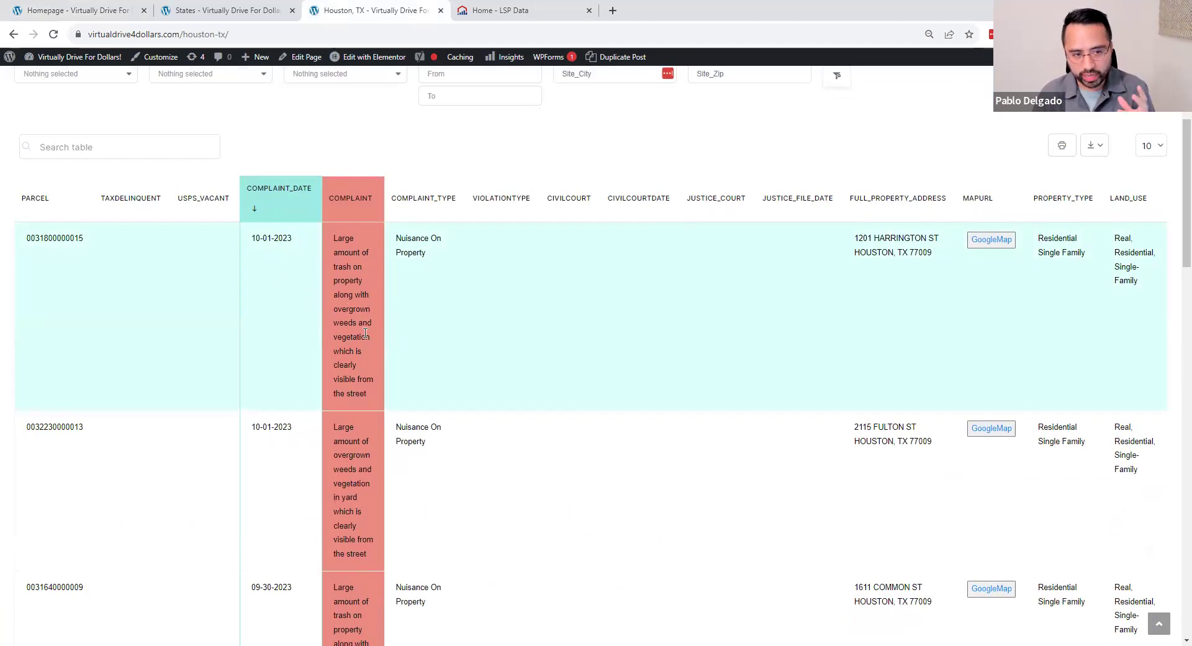
pyautogui.scroll(3, 391, 326)
pyautogui.scroll(2, 367, 340)
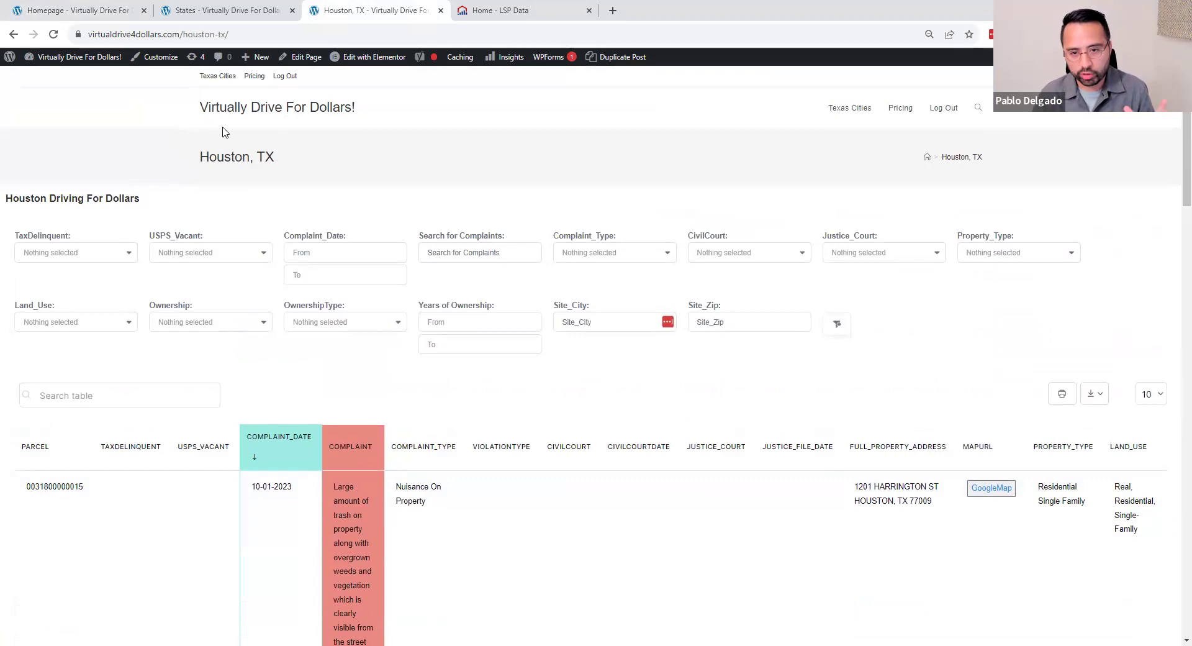
pyautogui.scroll(-6, 387, 209)
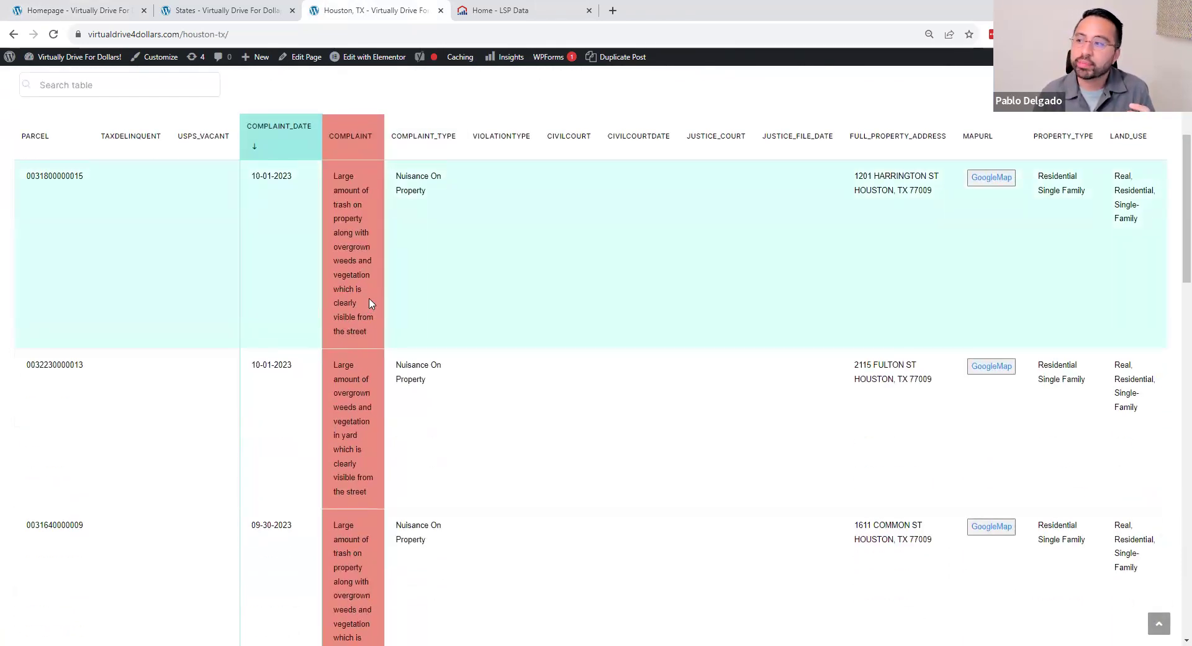
pyautogui.scroll(1, 370, 303)
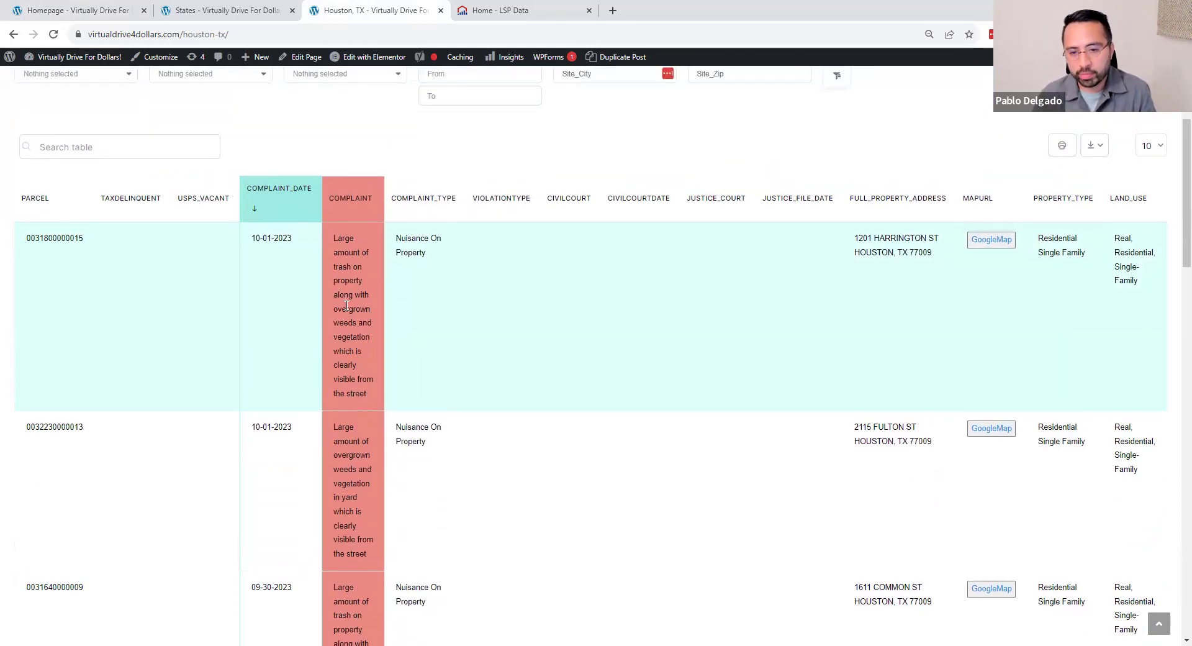
pyautogui.scroll(3, 346, 305)
pyautogui.scroll(-2, 277, 308)
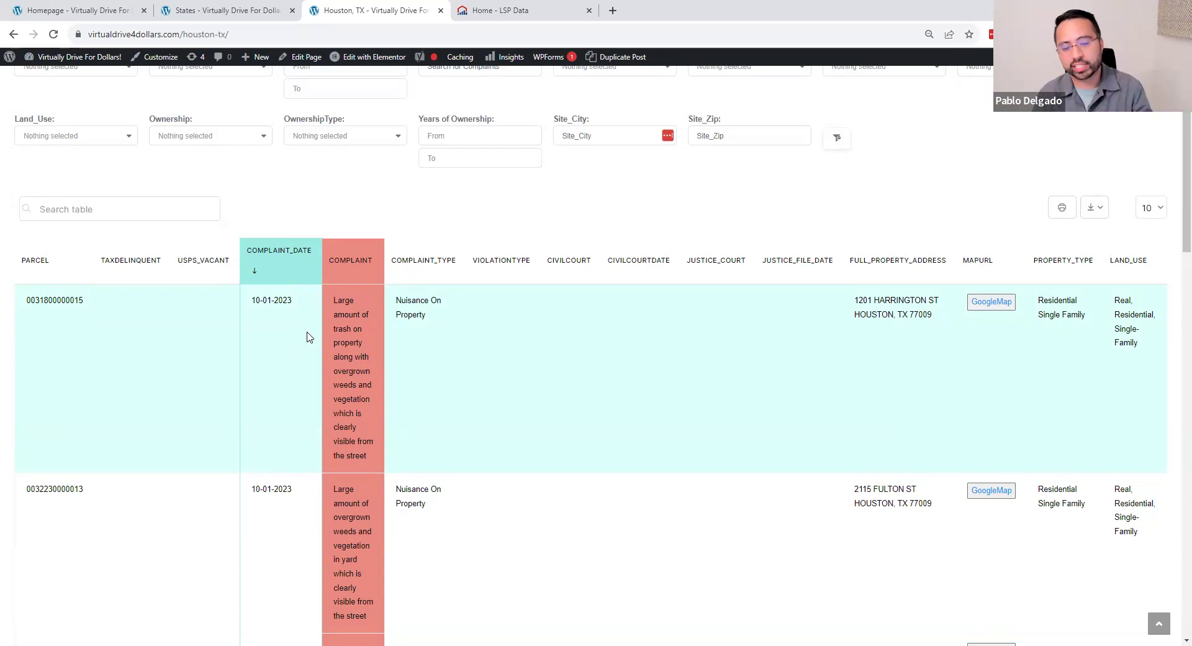
pyautogui.scroll(1, 412, 346)
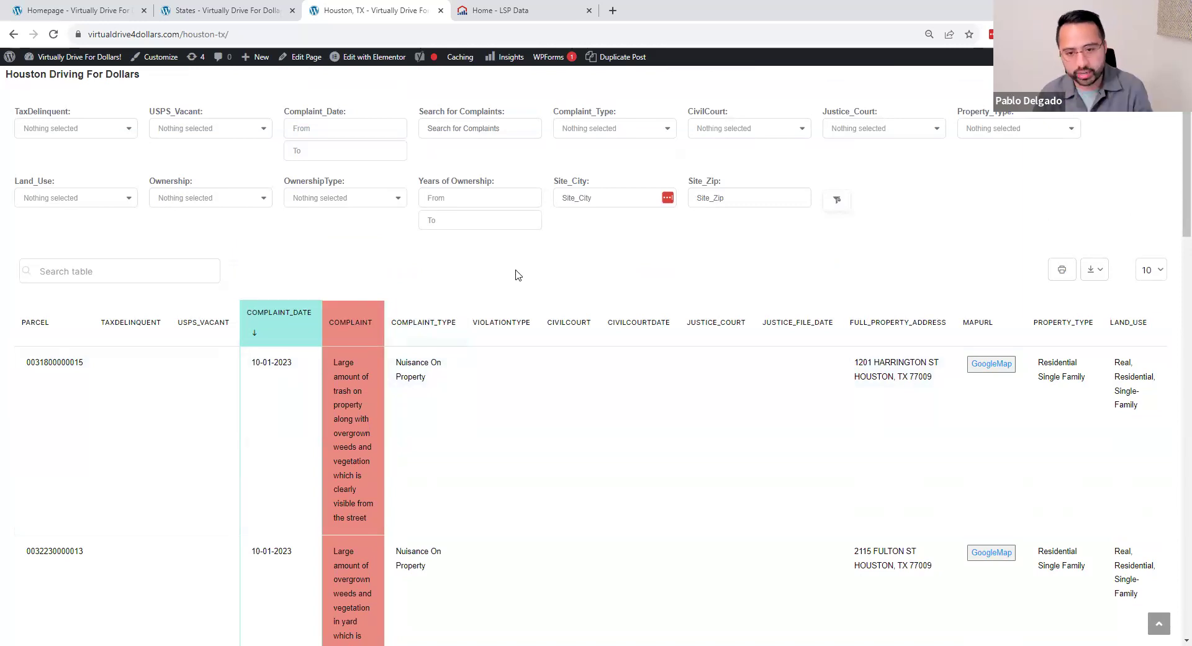
pyautogui.scroll(-2, 382, 362)
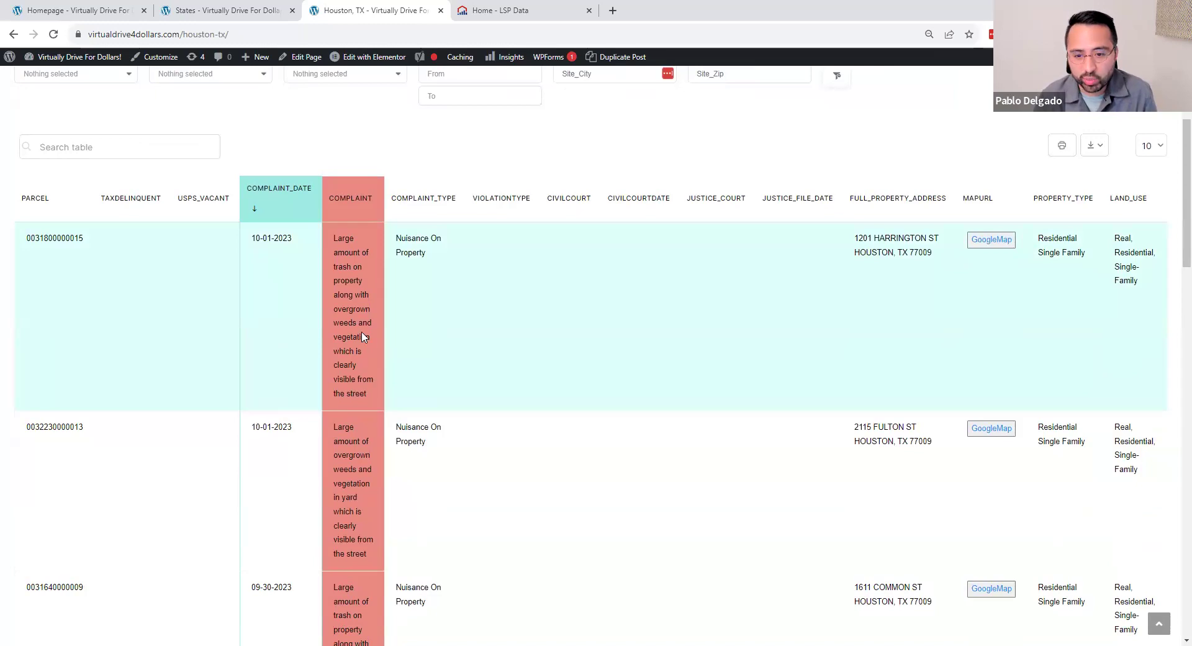
# Filter the Houston complaints by "high grass" and read the complaint descriptions of the matching properties.
pyautogui.scroll(2, 360, 348)
pyautogui.click(455, 129)
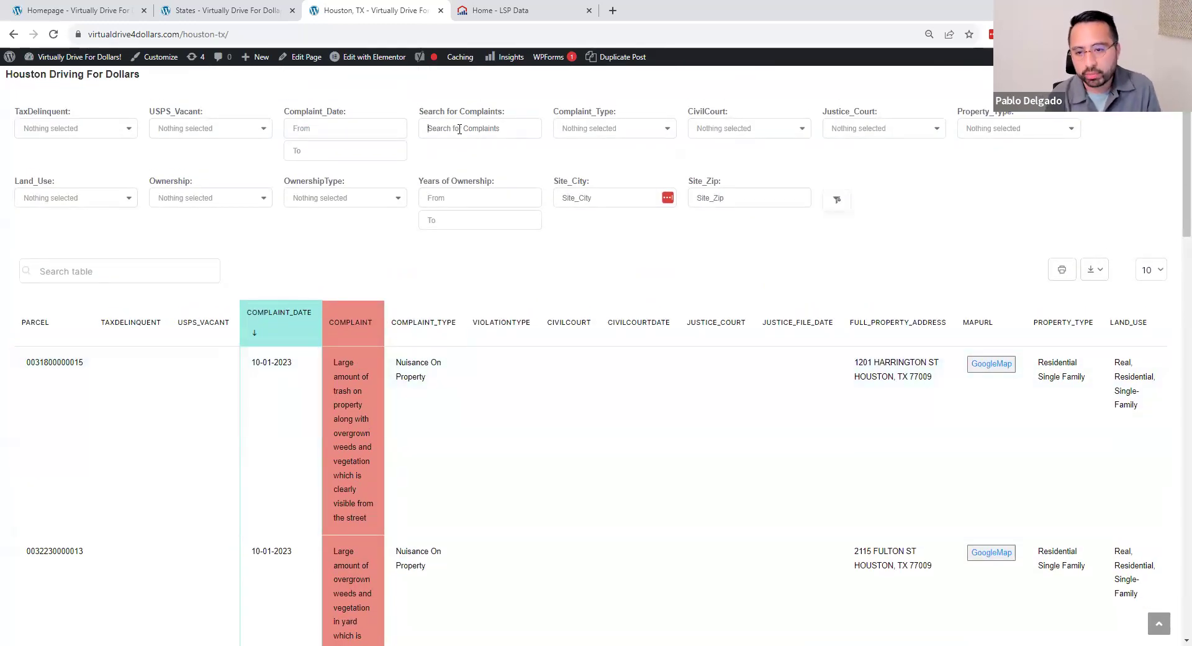
pyautogui.write('high grass')
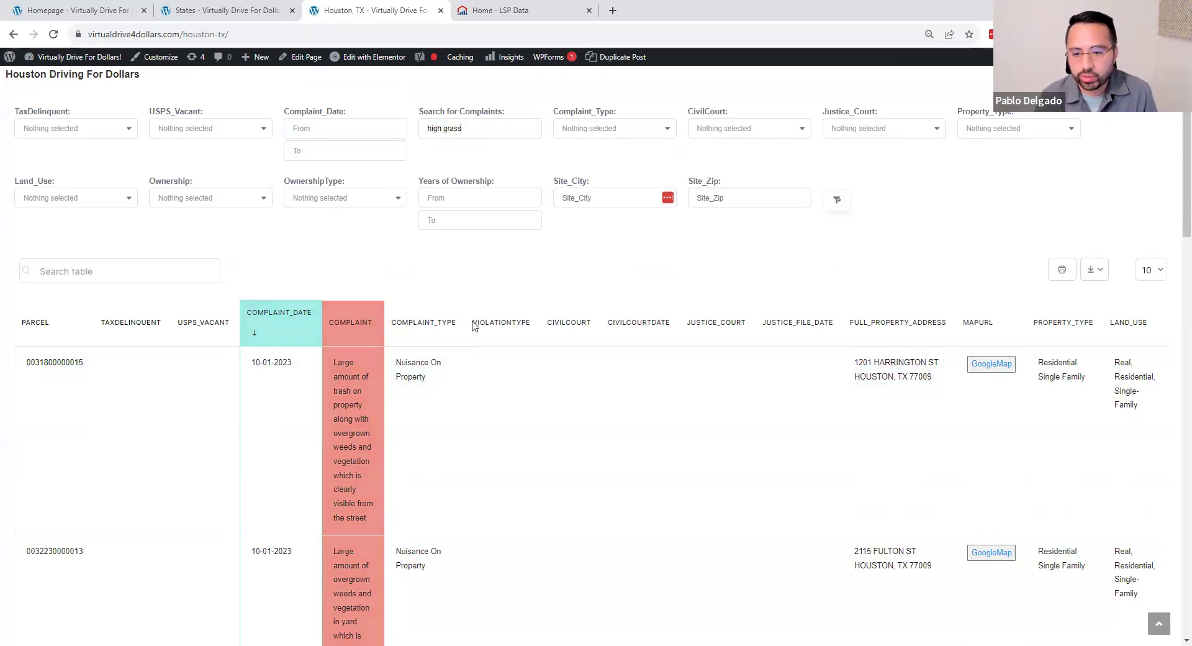
pyautogui.scroll(-2, 274, 293)
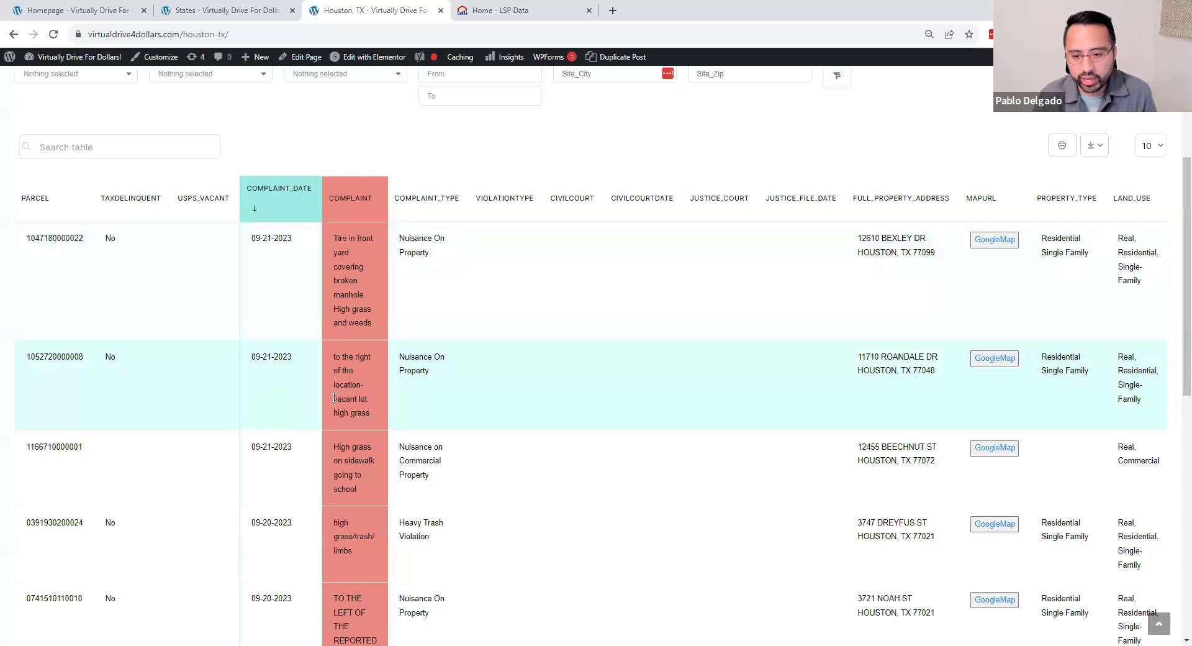
pyautogui.moveTo(333, 399); pyautogui.dragTo(372, 400)
pyautogui.scroll(-2, 344, 398)
pyautogui.scroll(-2, 344, 398)
pyautogui.click(353, 281)
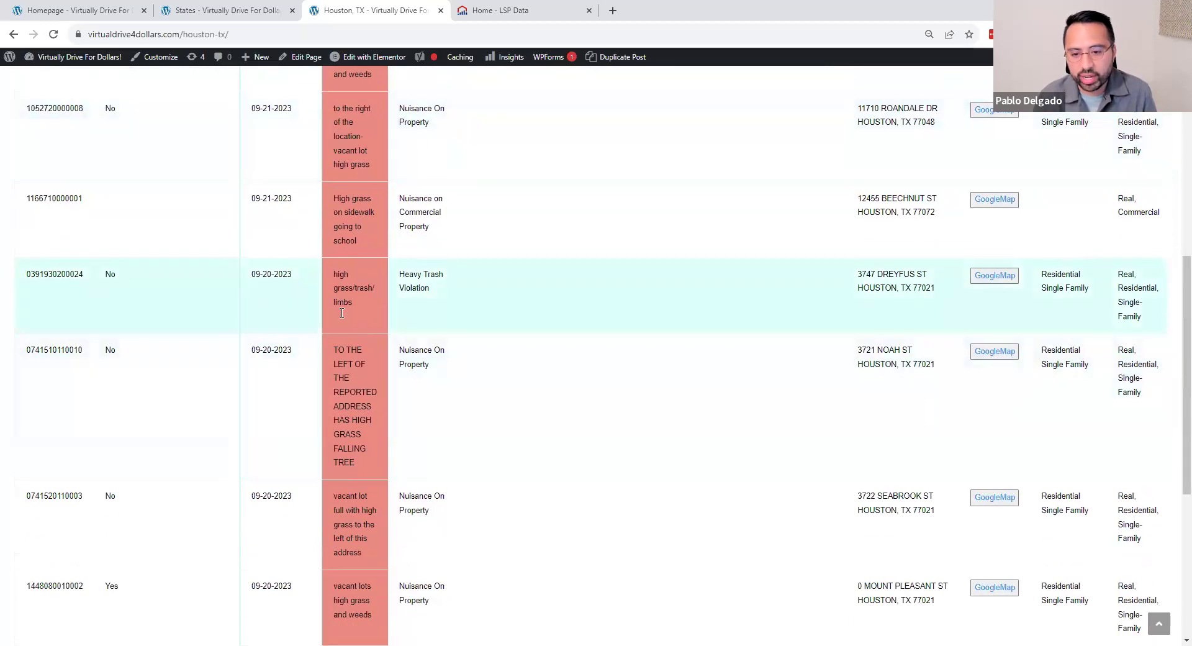
# Replace the complaint search term with "vacant" and look through the matching property complaints.
pyautogui.scroll(5, 358, 351)
pyautogui.scroll(2, 420, 296)
pyautogui.tripleClick(489, 188)
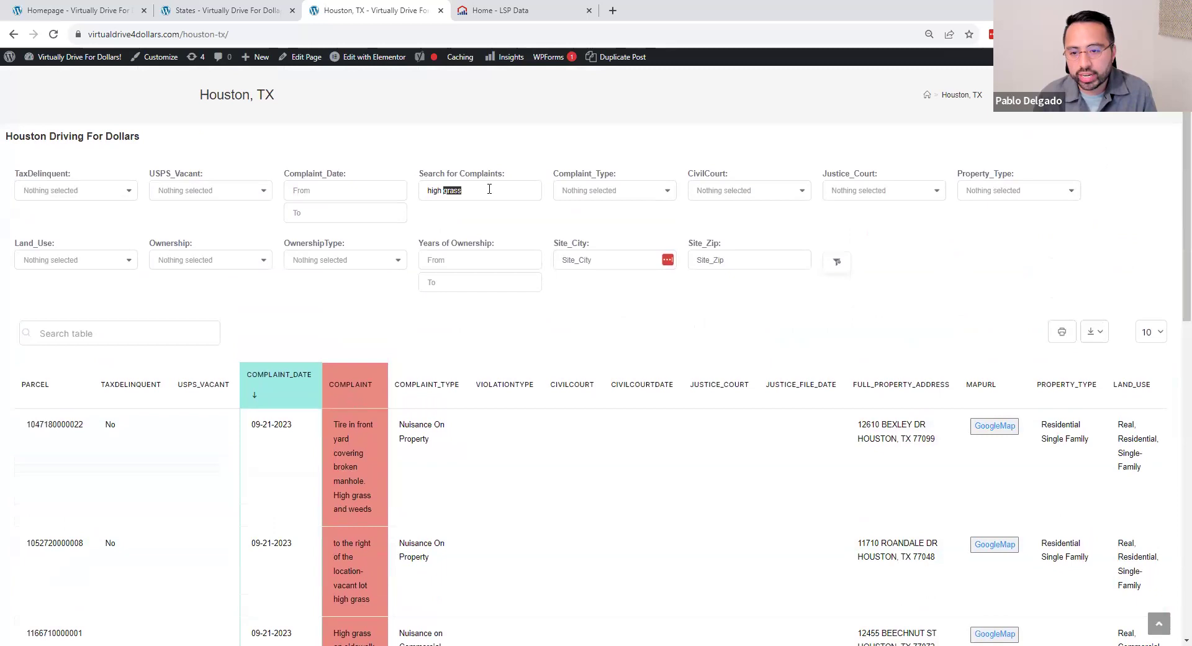
pyautogui.press('BackSpace')
pyautogui.write('vacant')
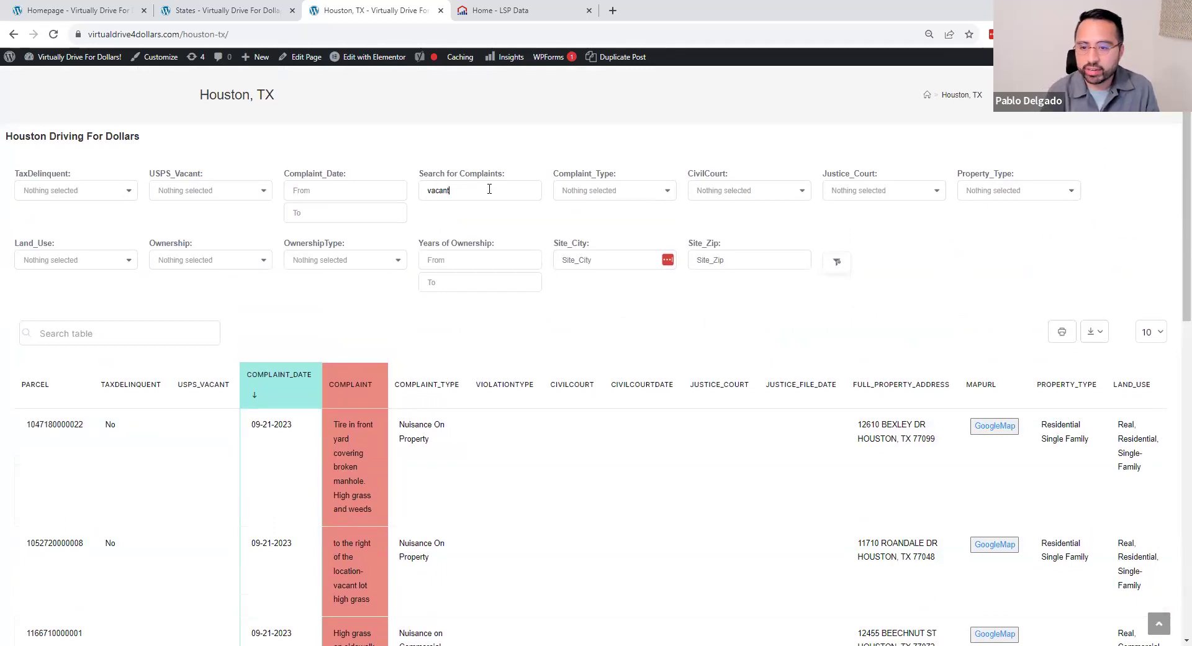
pyautogui.scroll(-3, 403, 261)
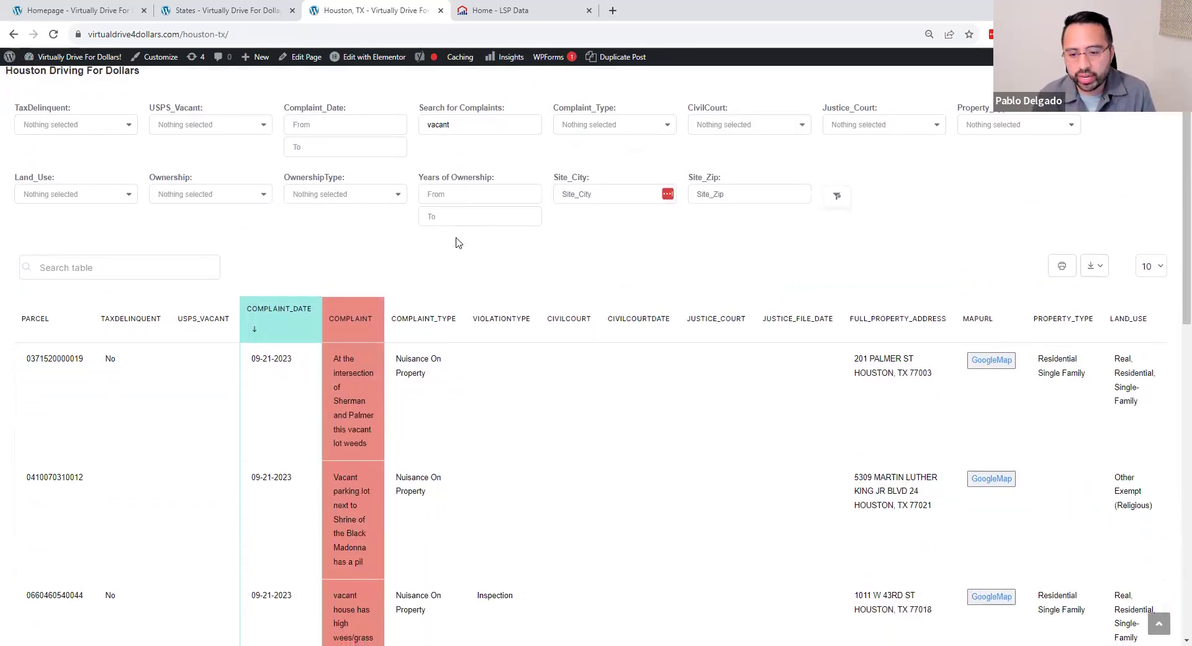
pyautogui.scroll(-1, 357, 398)
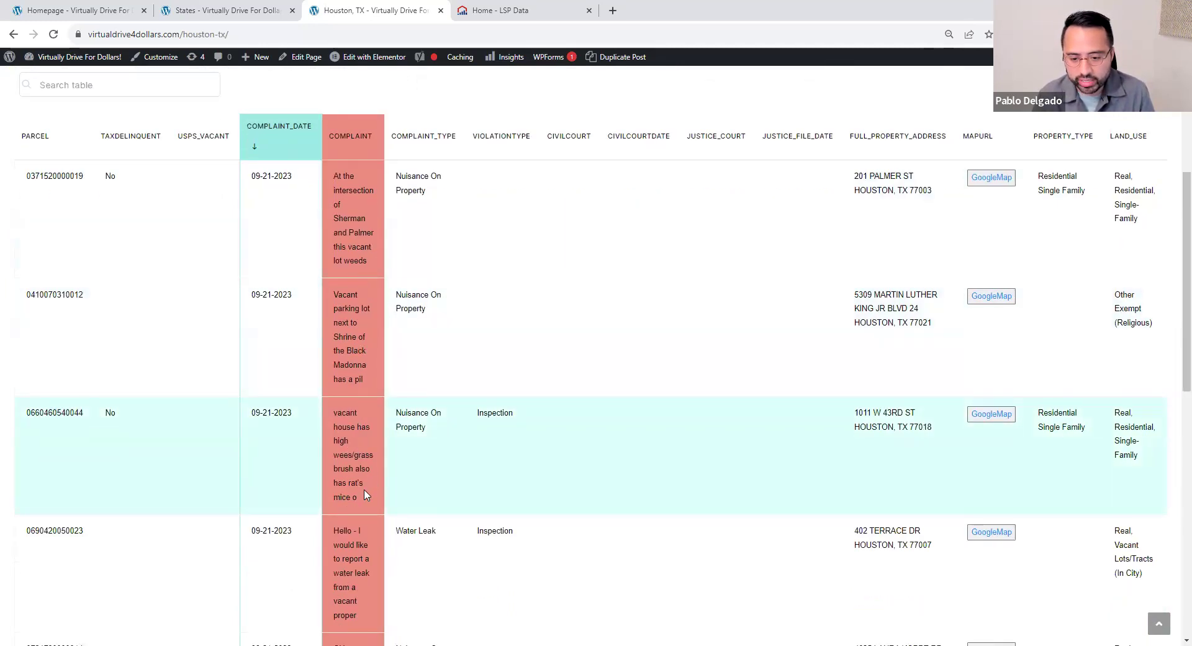
pyautogui.scroll(-8, 360, 490)
# Change the complaint search term to "roof" and review the matching property complaints.
pyautogui.scroll(6, 357, 491)
pyautogui.scroll(5, 357, 492)
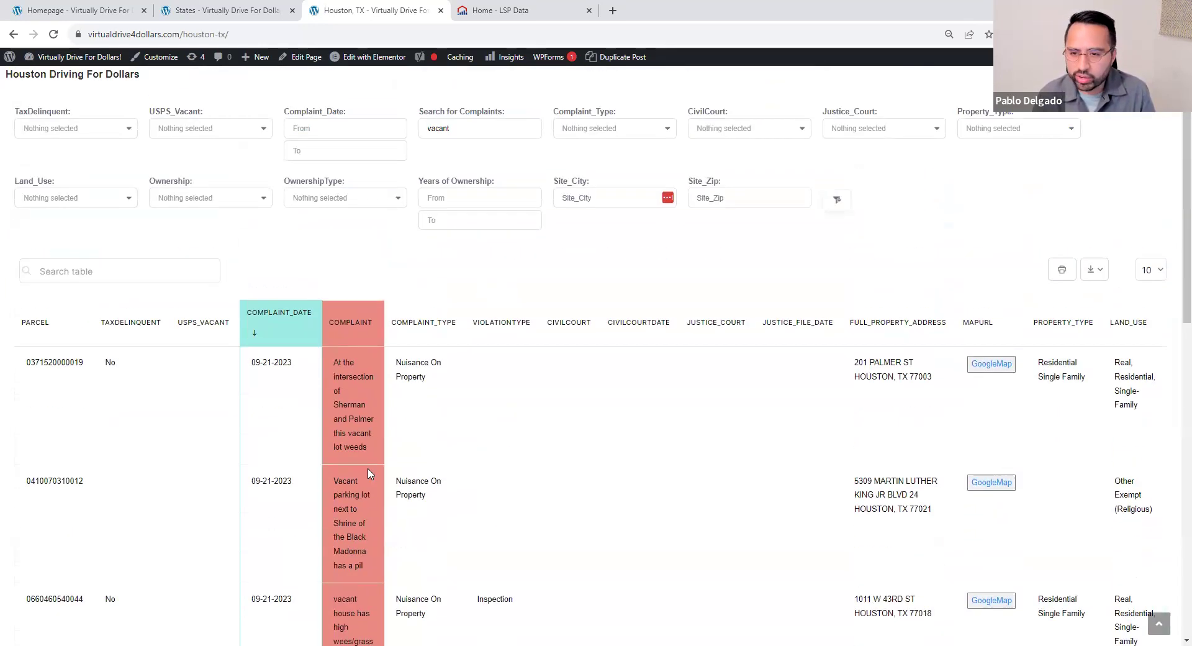
pyautogui.doubleClick(469, 126)
pyautogui.press('BackSpace')
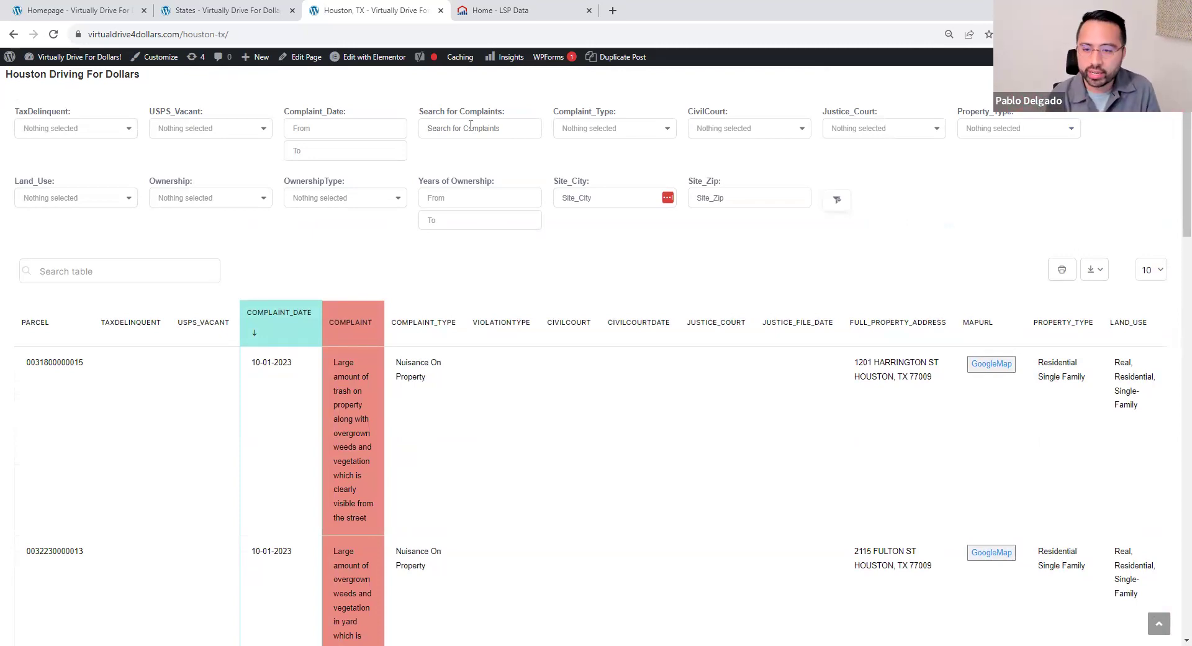
pyautogui.write('roof')
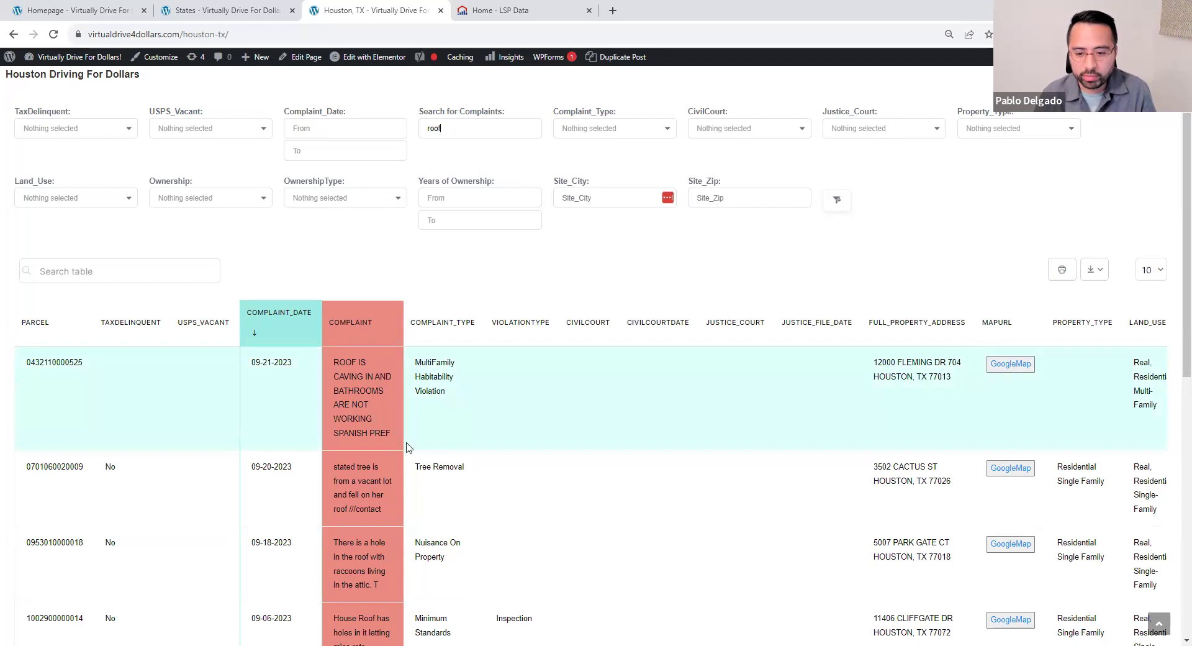
pyautogui.scroll(-2, 360, 360)
pyautogui.scroll(-7, 360, 360)
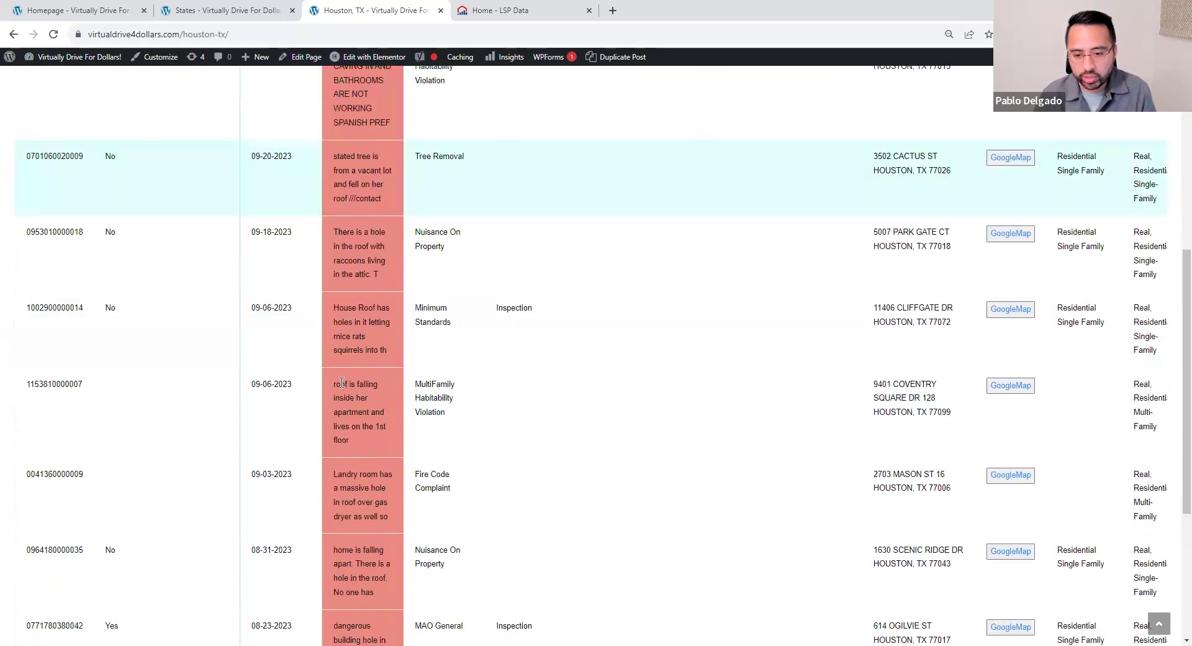
pyautogui.scroll(5, 360, 420)
pyautogui.scroll(4, 361, 420)
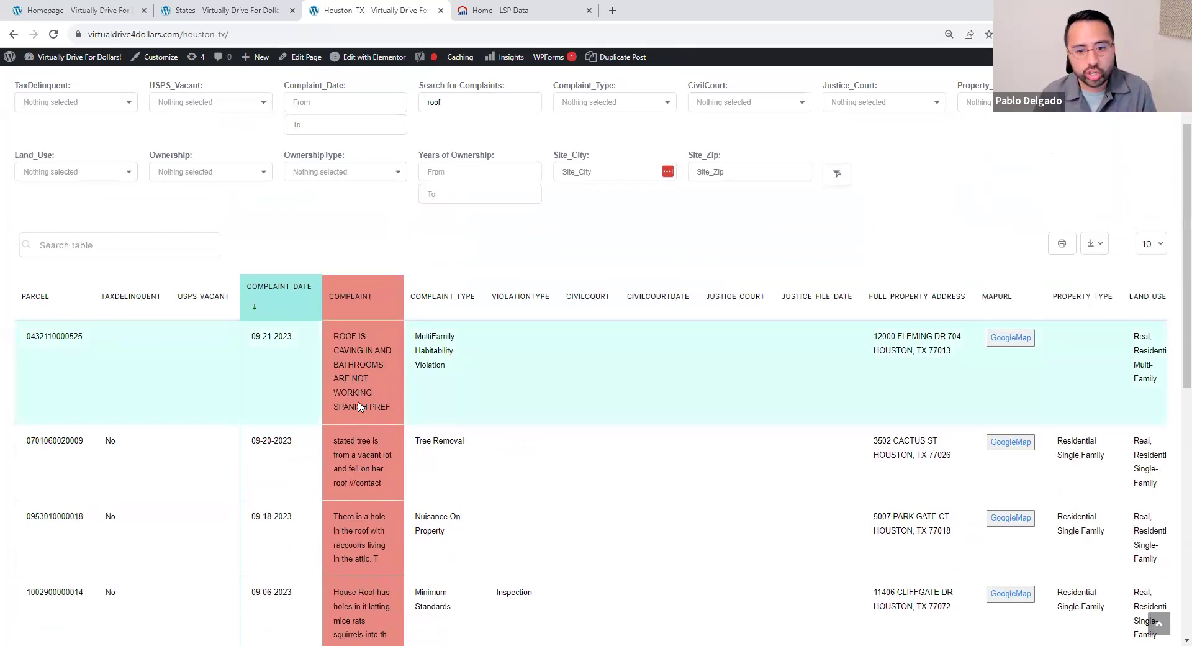
pyautogui.scroll(3, 359, 406)
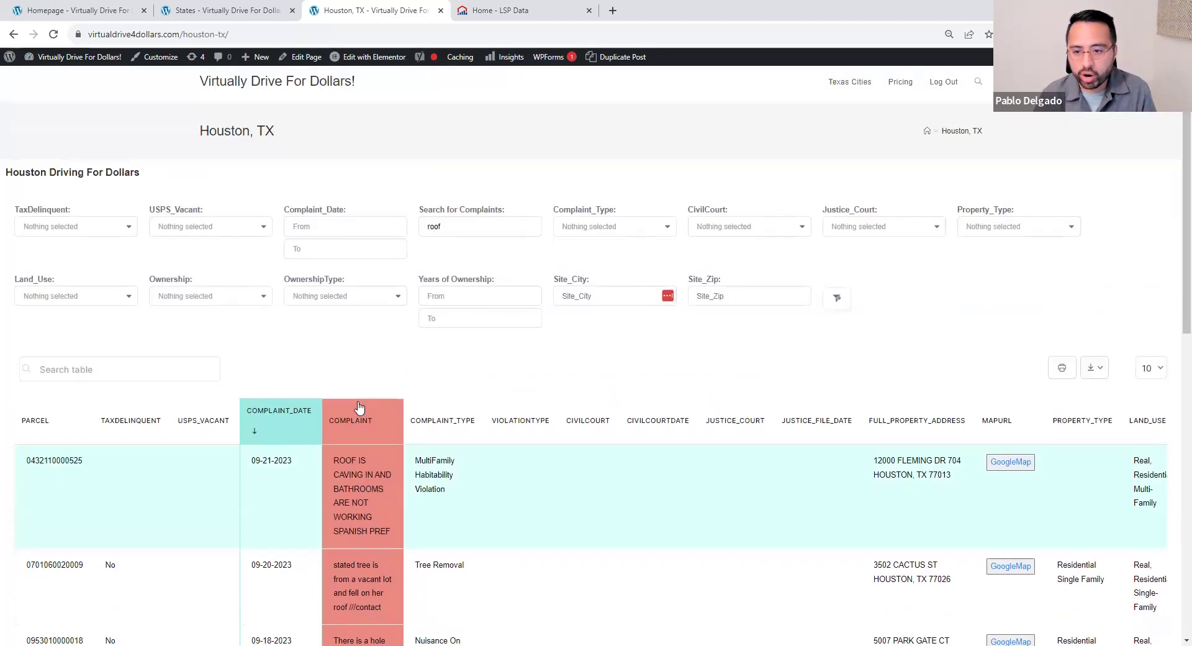
# Examine the ownership, mailing address, purchase date, value and building detail columns for the properties with roof complaints.
pyautogui.scroll(-2, 729, 265)
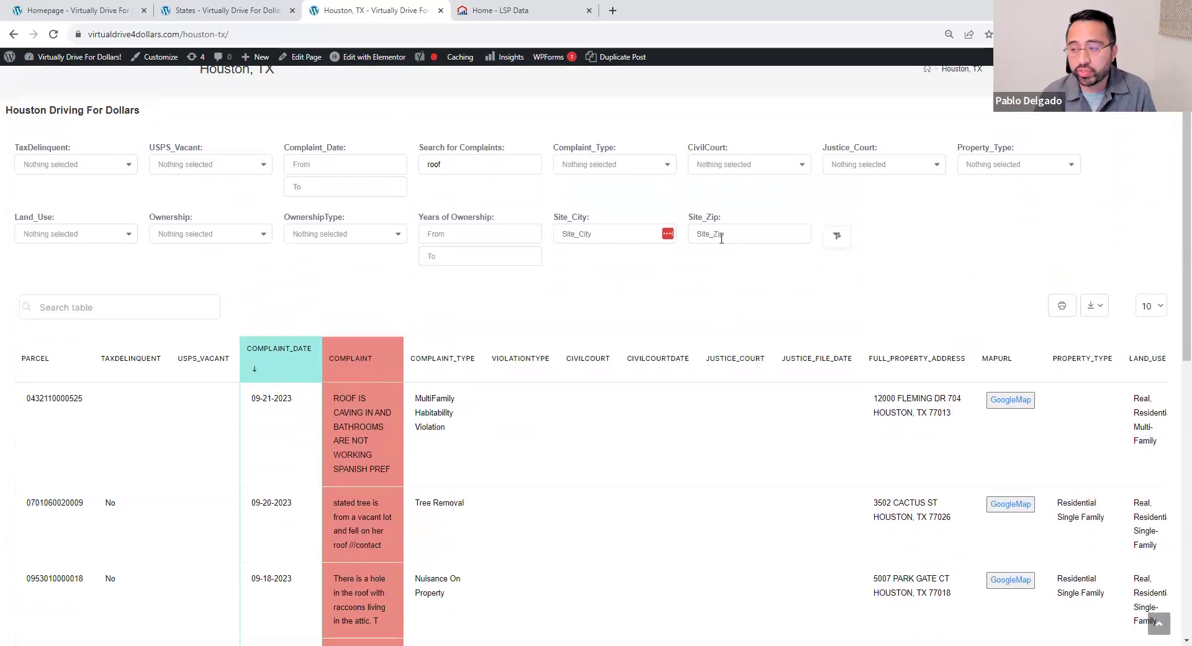
pyautogui.scroll(-2, 529, 345)
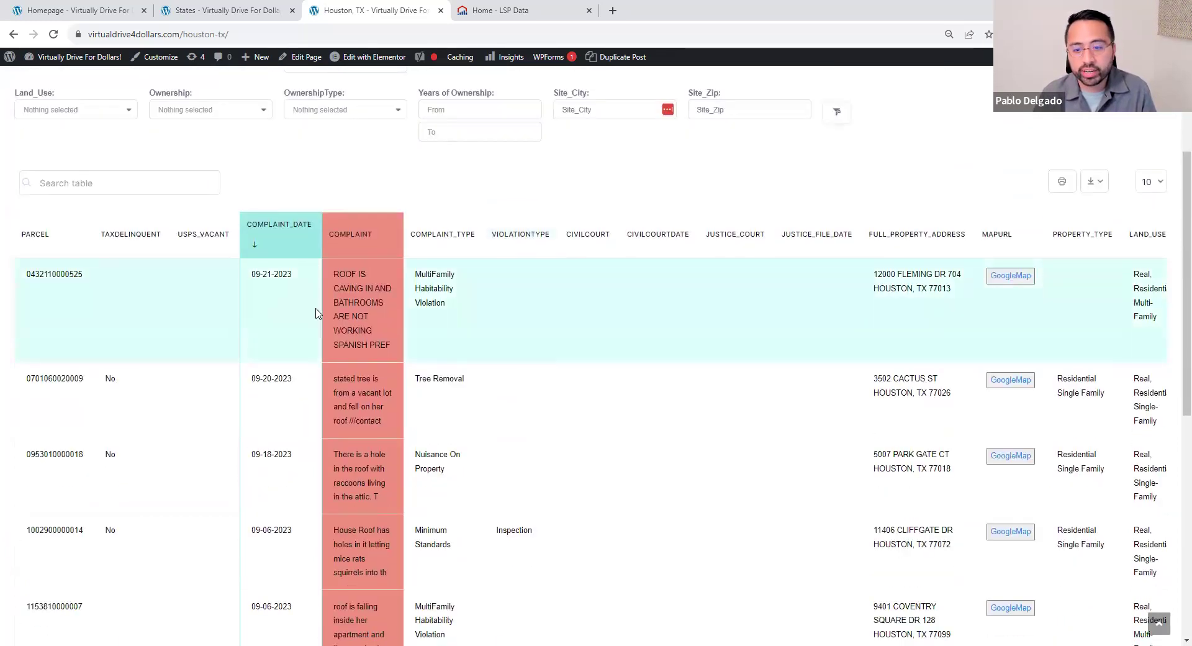
pyautogui.scroll(2, 343, 346)
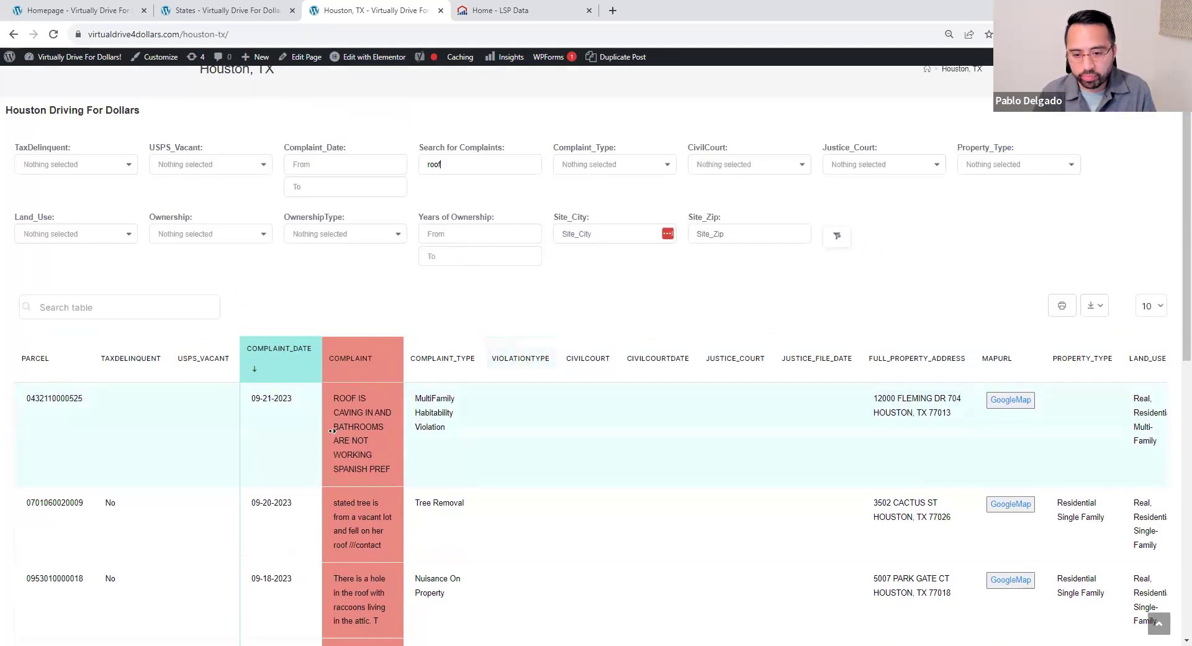
pyautogui.hscroll(8, 320, 437)
pyautogui.hscroll(3, 320, 437)
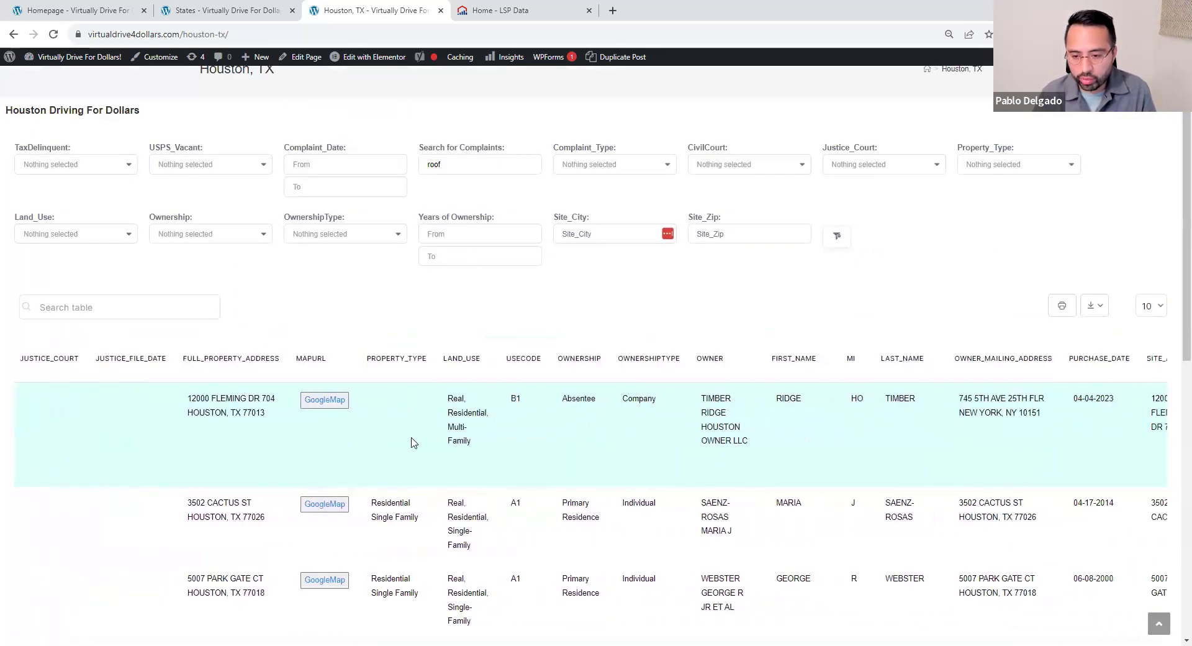
pyautogui.hscroll(7, 343, 427)
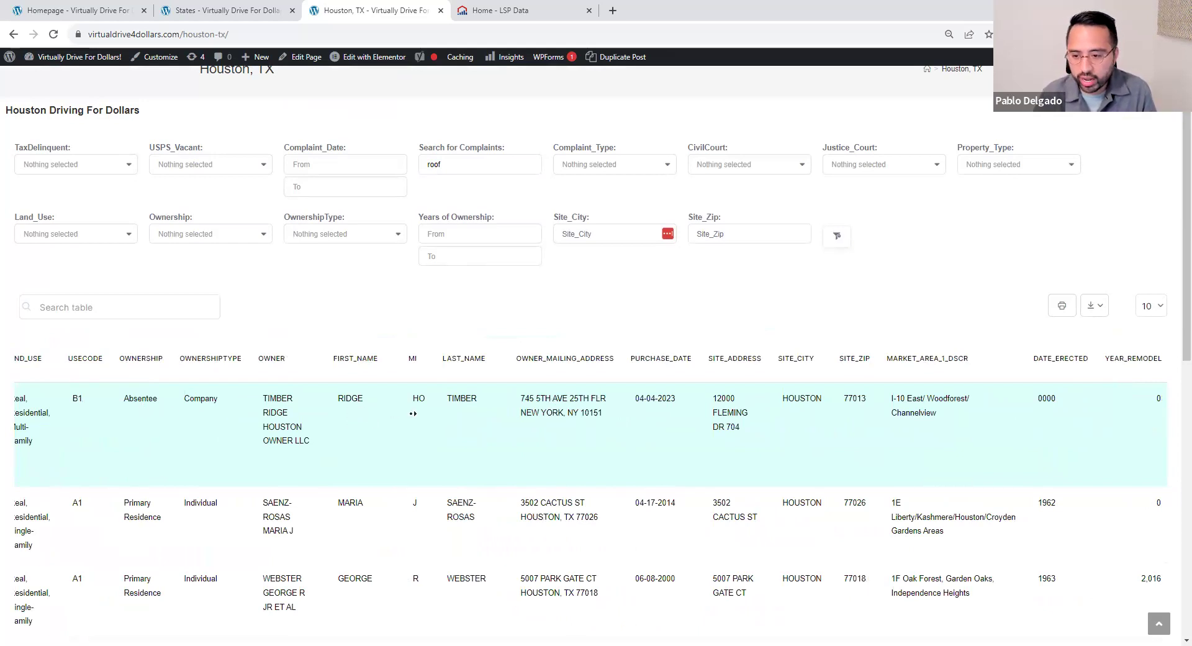
pyautogui.hscroll(13, 373, 422)
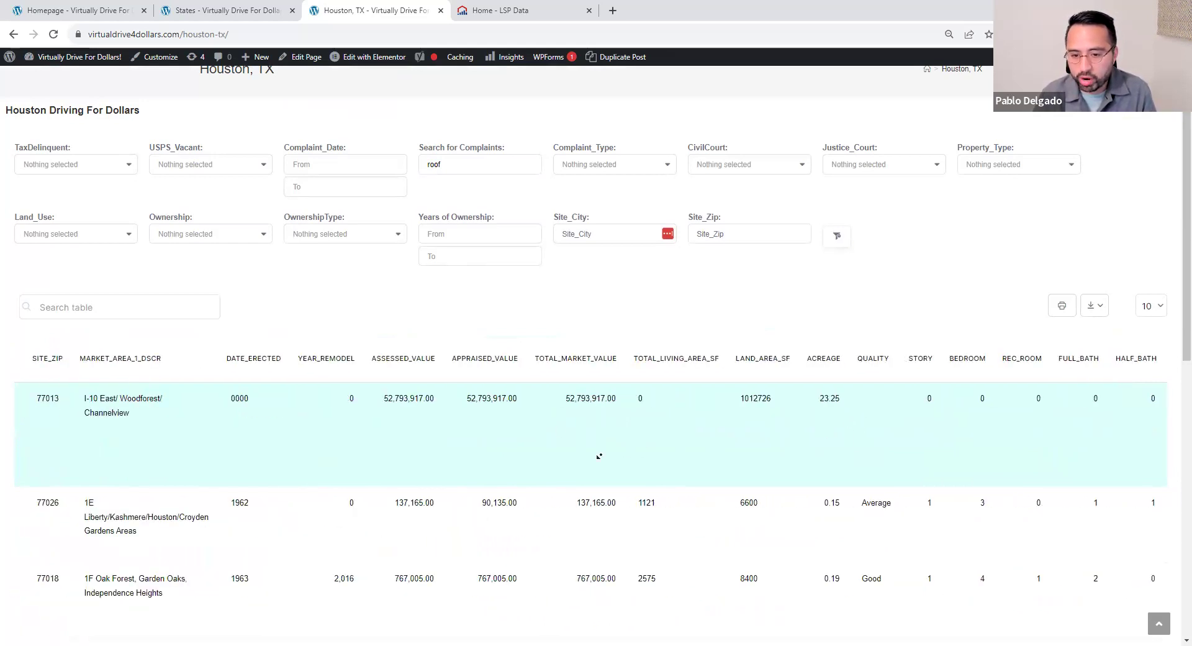
pyautogui.hscroll(-20, 577, 447)
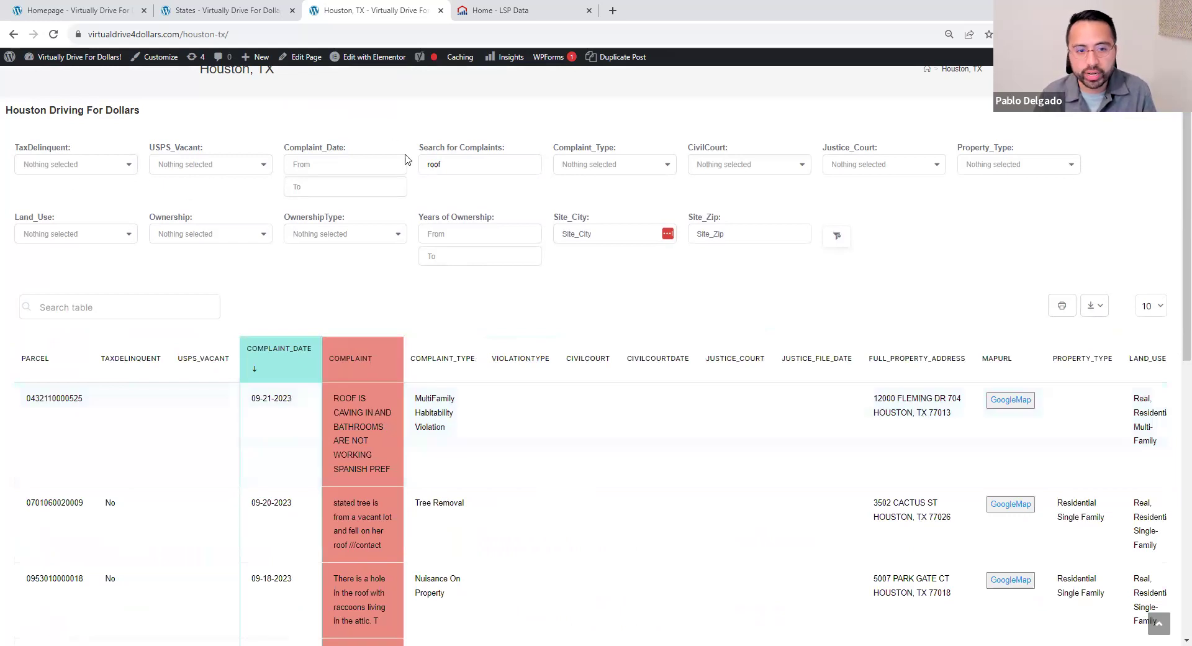
pyautogui.scroll(-1, 479, 234)
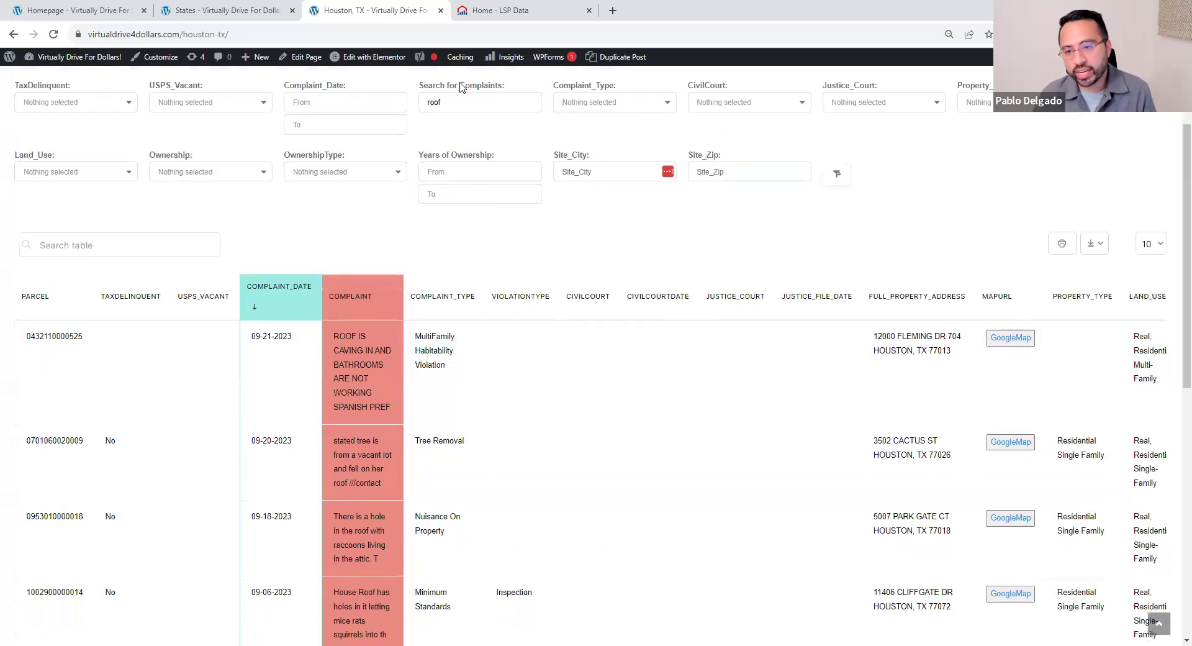
# Replace the complaint search term with "squat" and read the matching complaint descriptions.
pyautogui.doubleClick(461, 106)
pyautogui.press('BackSpace')
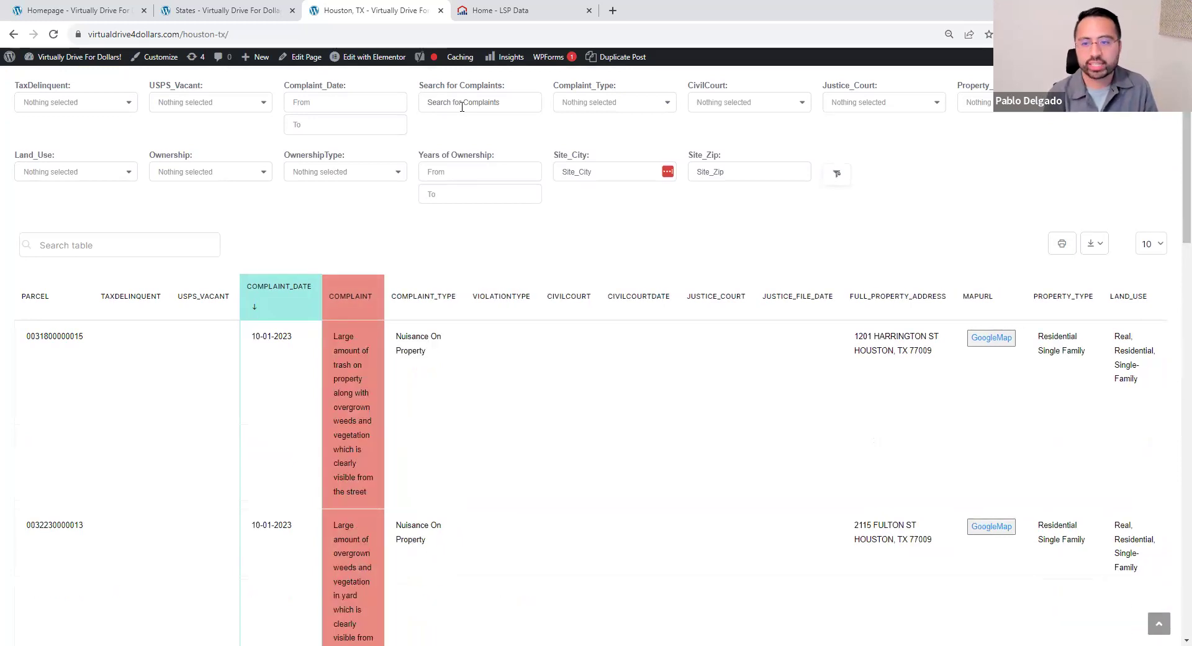
pyautogui.write('squat')
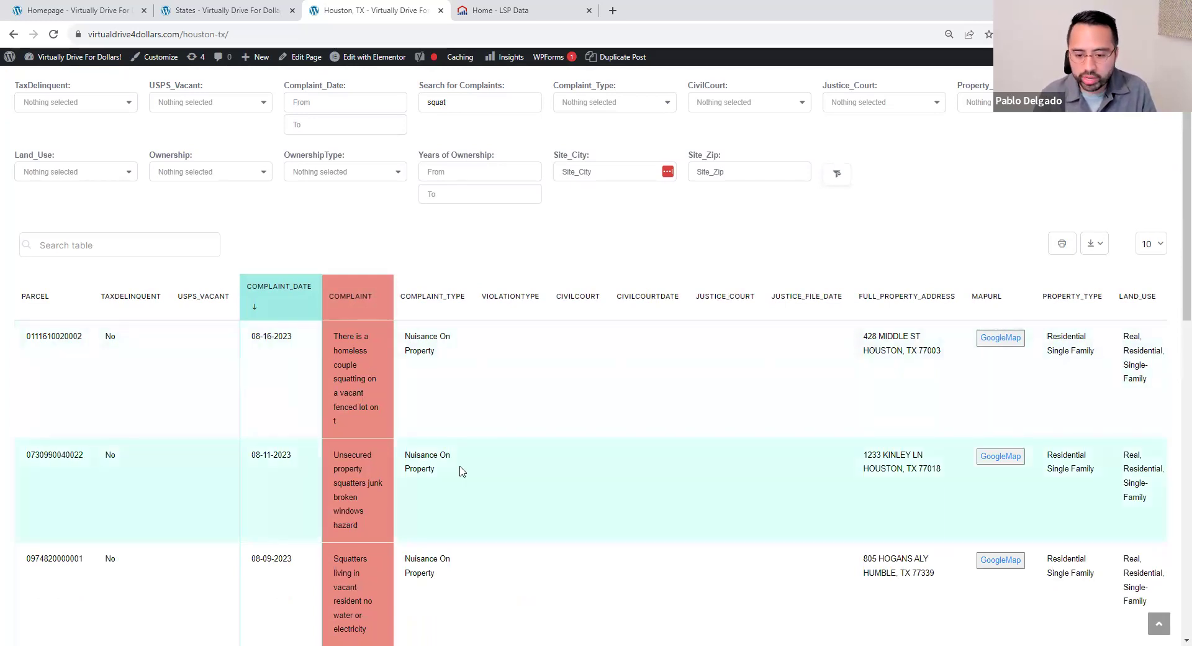
# Change the complaint search term to "abandon" and check the matching complaints, highlighting the newest complaint date.
pyautogui.scroll(1, 460, 458)
pyautogui.doubleClick(489, 161)
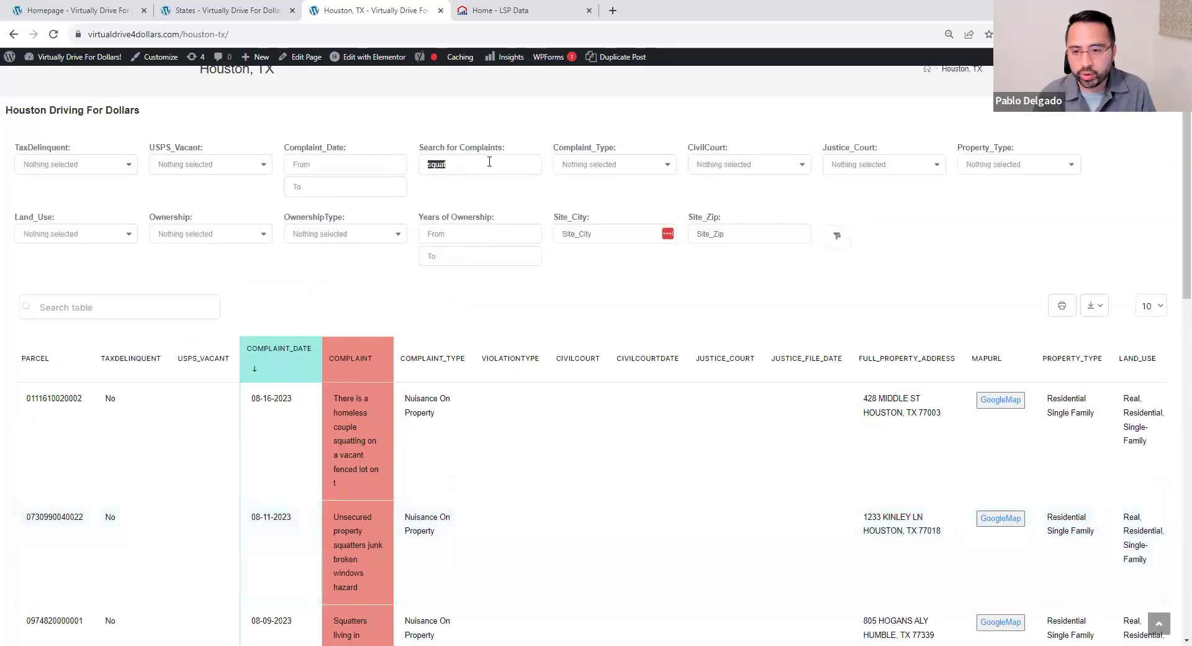
pyautogui.write('ab')
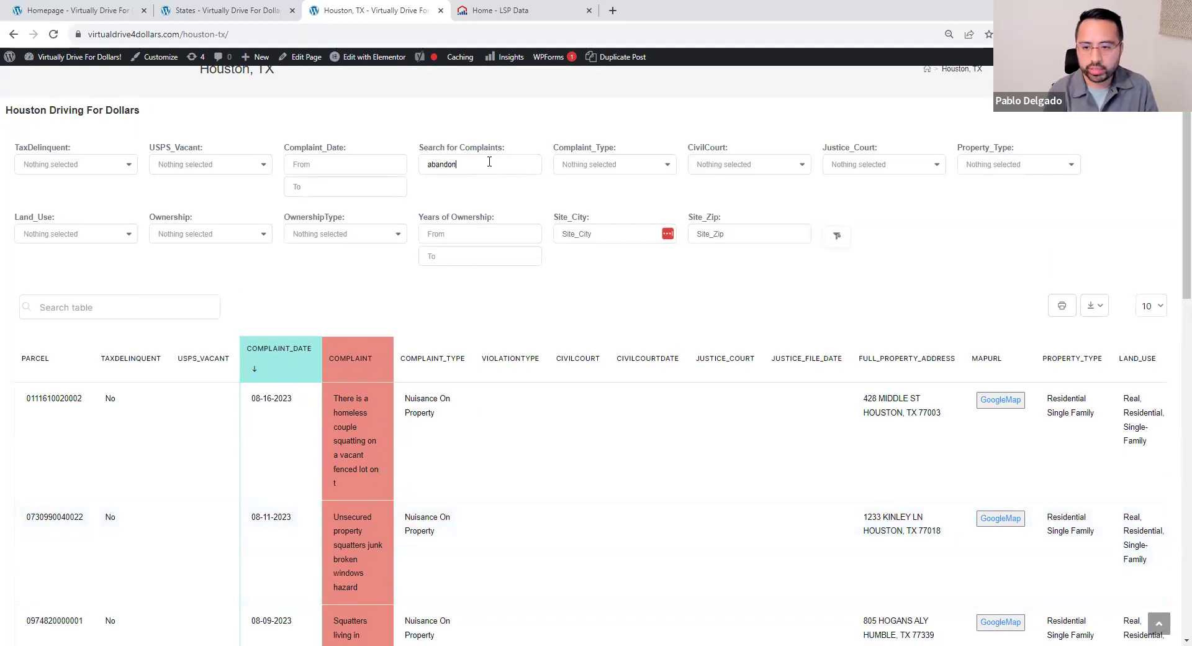
pyautogui.write('andon')
pyautogui.scroll(-2, 513, 301)
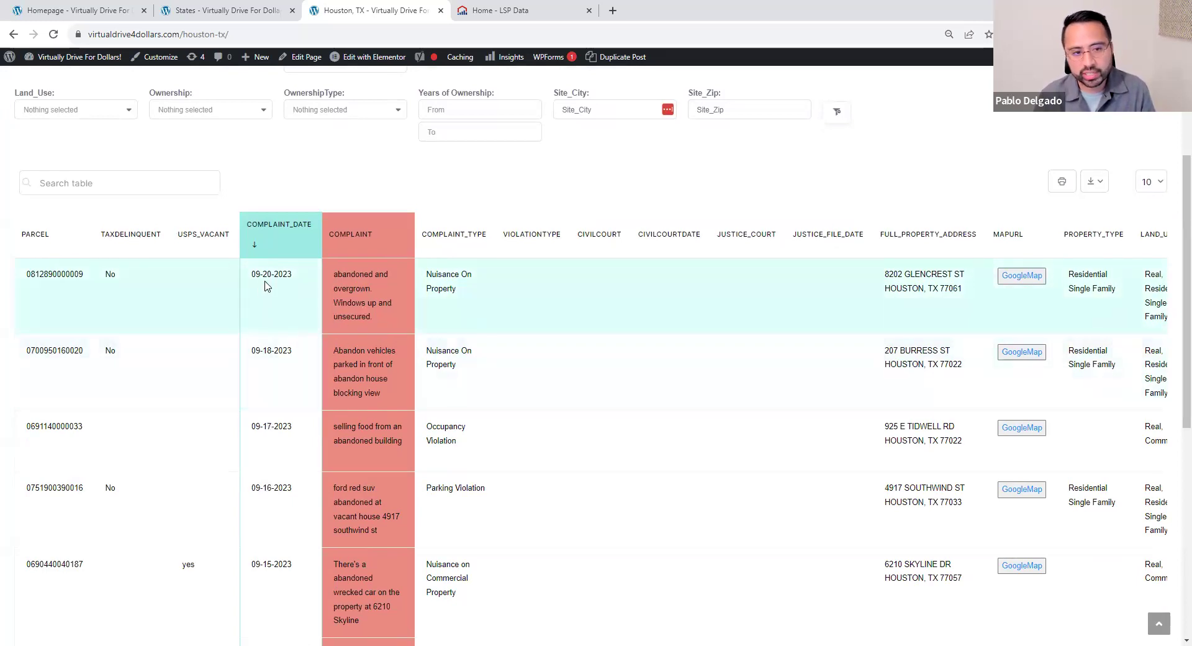
pyautogui.tripleClick(265, 285)
pyautogui.scroll(2, 505, 426)
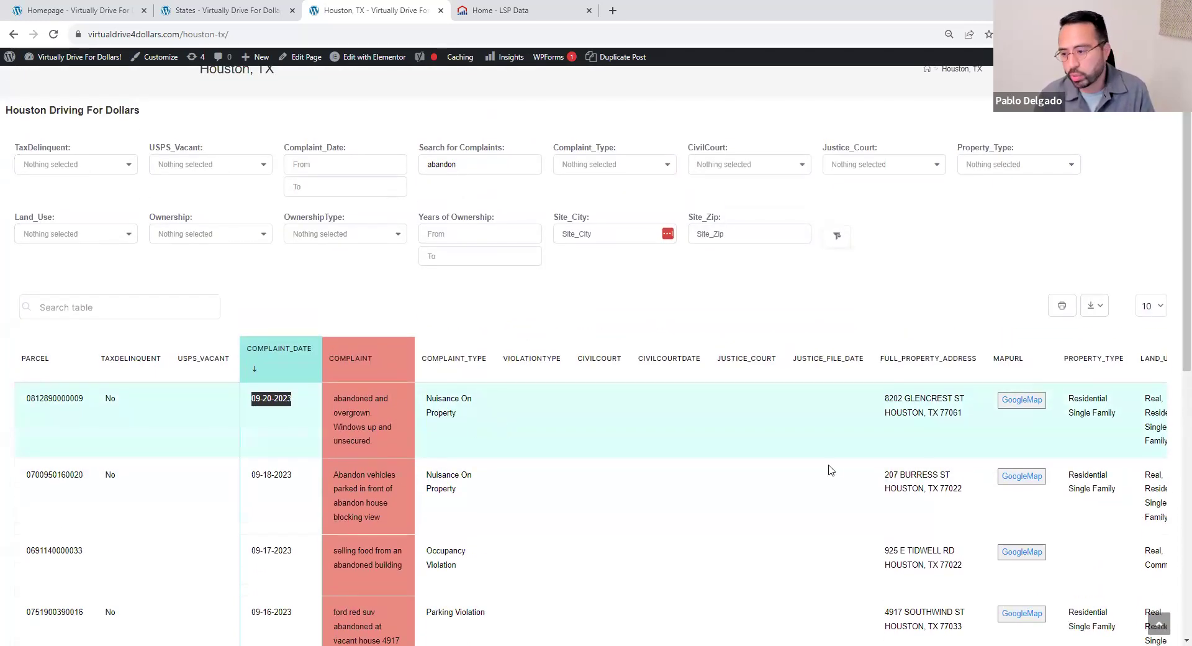
# Inspect the house of the first "abandon" result in Google Maps Street View, then close the map and return to the Houston table.
pyautogui.click(1021, 402)
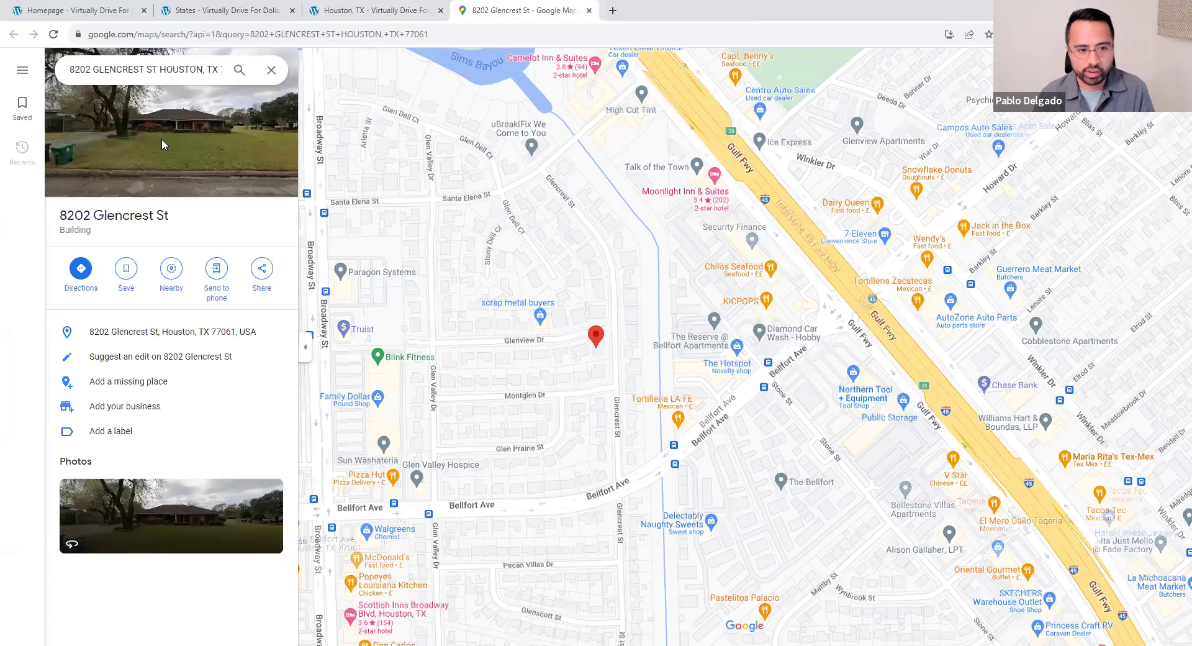
pyautogui.click(161, 139)
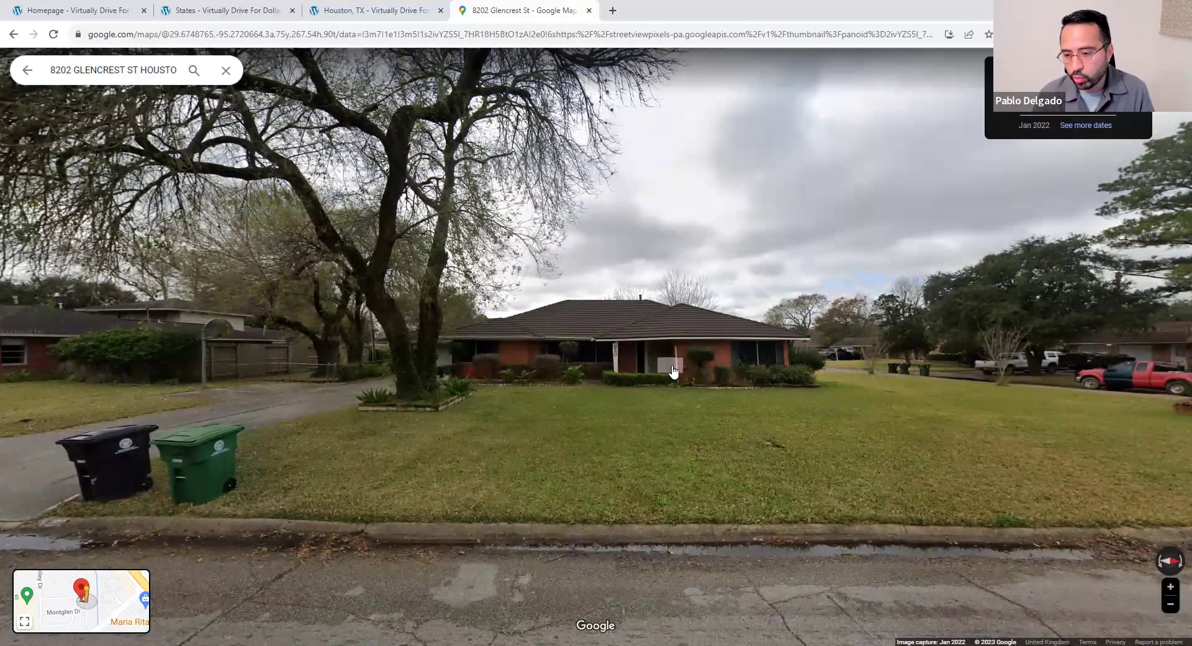
pyautogui.scroll(1, 540, 367)
pyautogui.scroll(1, 540, 357)
pyautogui.scroll(-2, 633, 278)
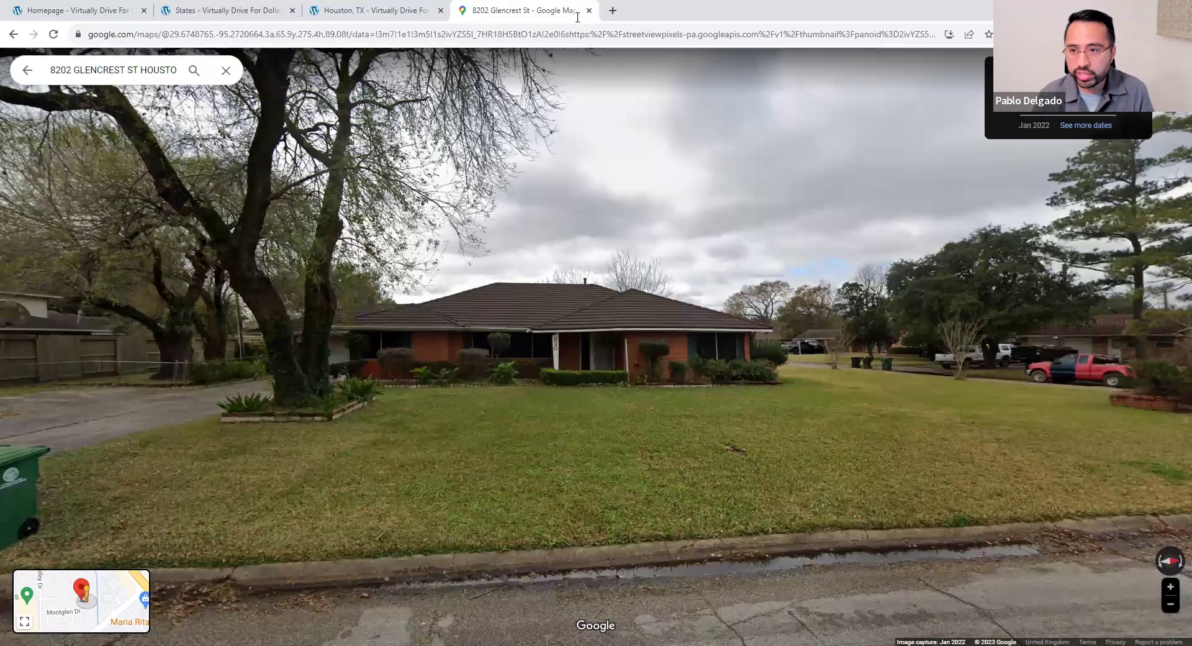
pyautogui.click(589, 10)
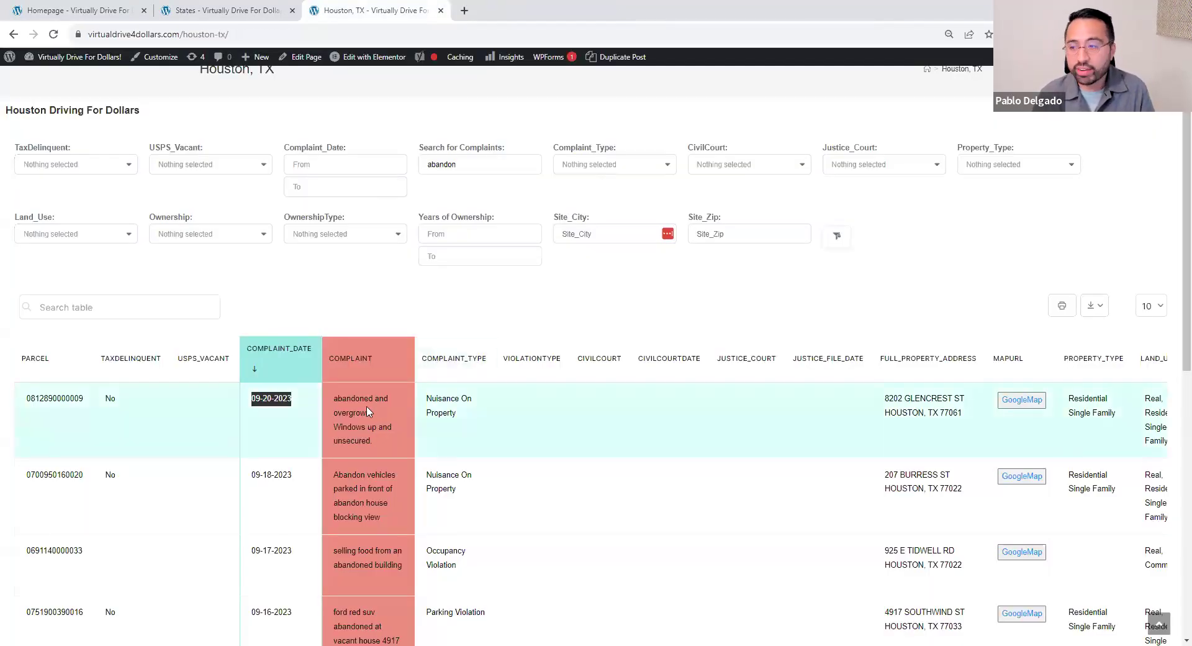
# Reread the abandoned property complaints, clear the complaint search term and look over the unfiltered table and its filters.
pyautogui.click(367, 411)
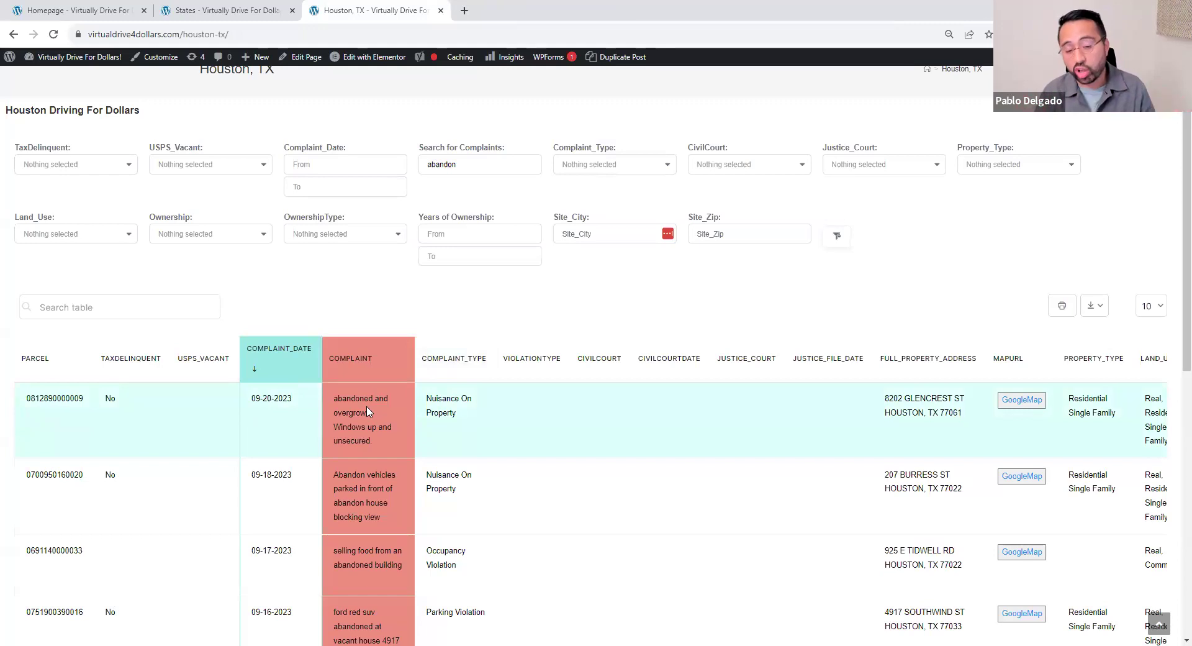
pyautogui.scroll(-2, 368, 405)
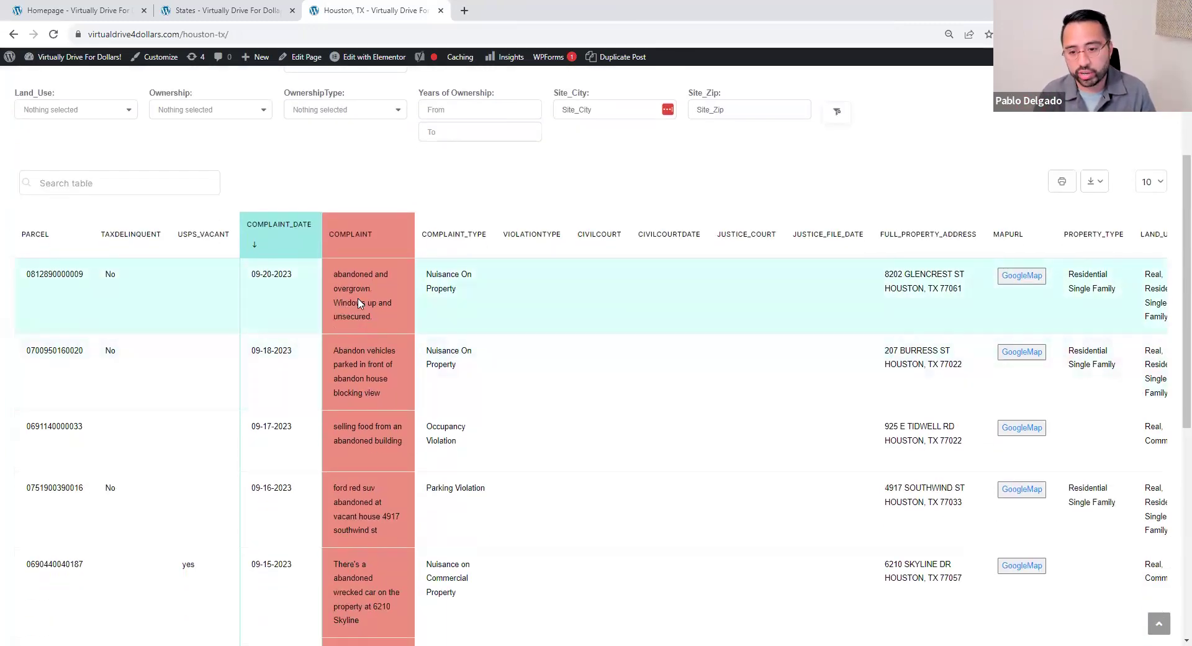
pyautogui.scroll(2, 372, 304)
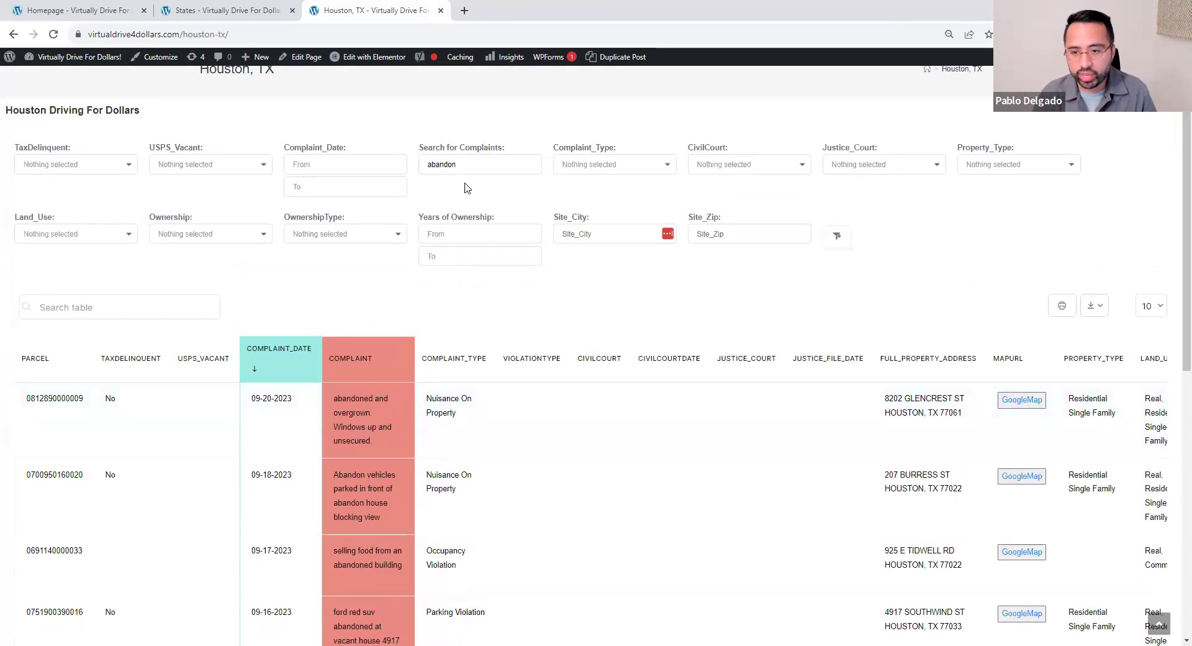
pyautogui.doubleClick(471, 162)
pyautogui.press('BackSpace')
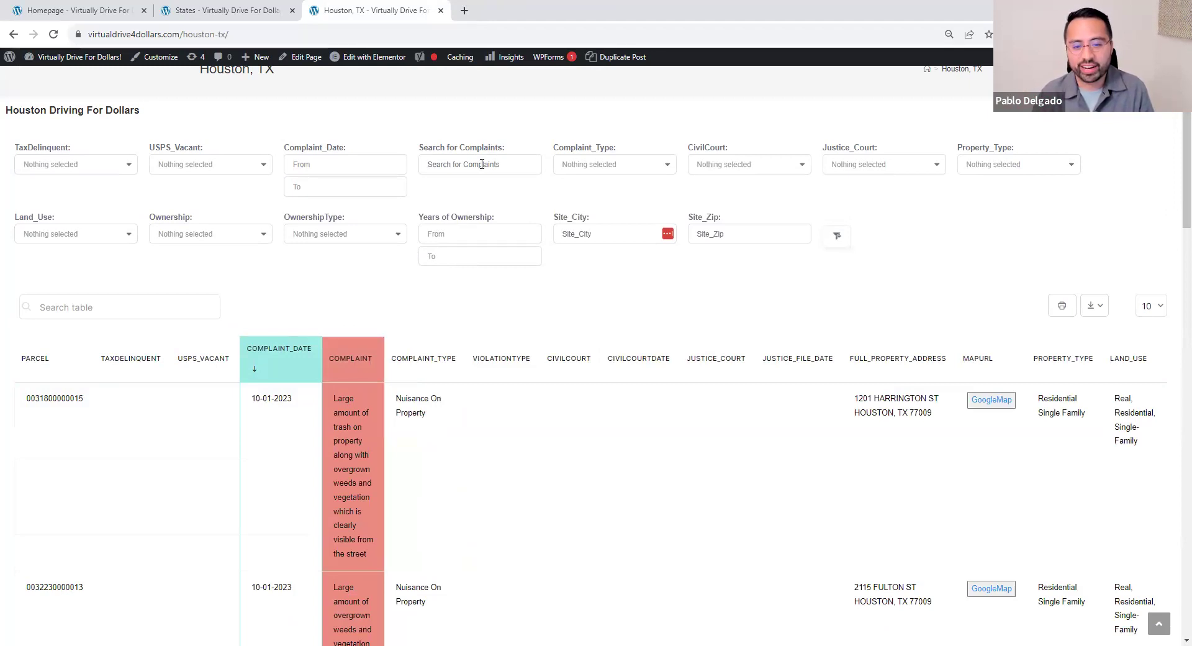
pyautogui.scroll(-6, 348, 359)
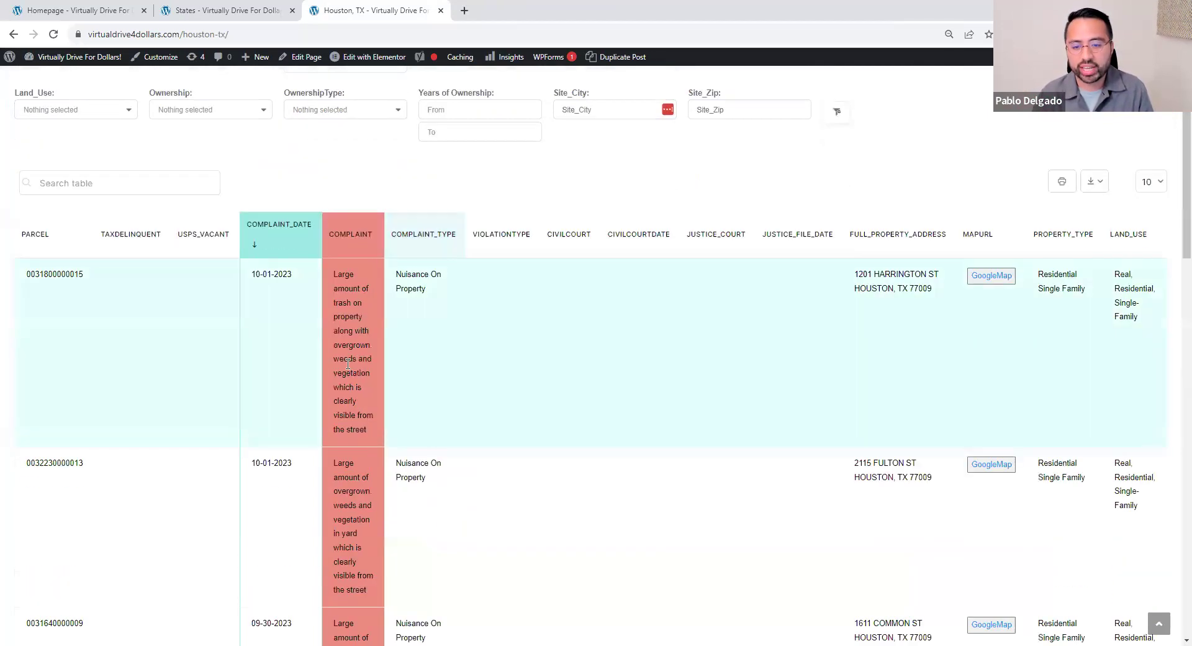
pyautogui.scroll(7, 336, 359)
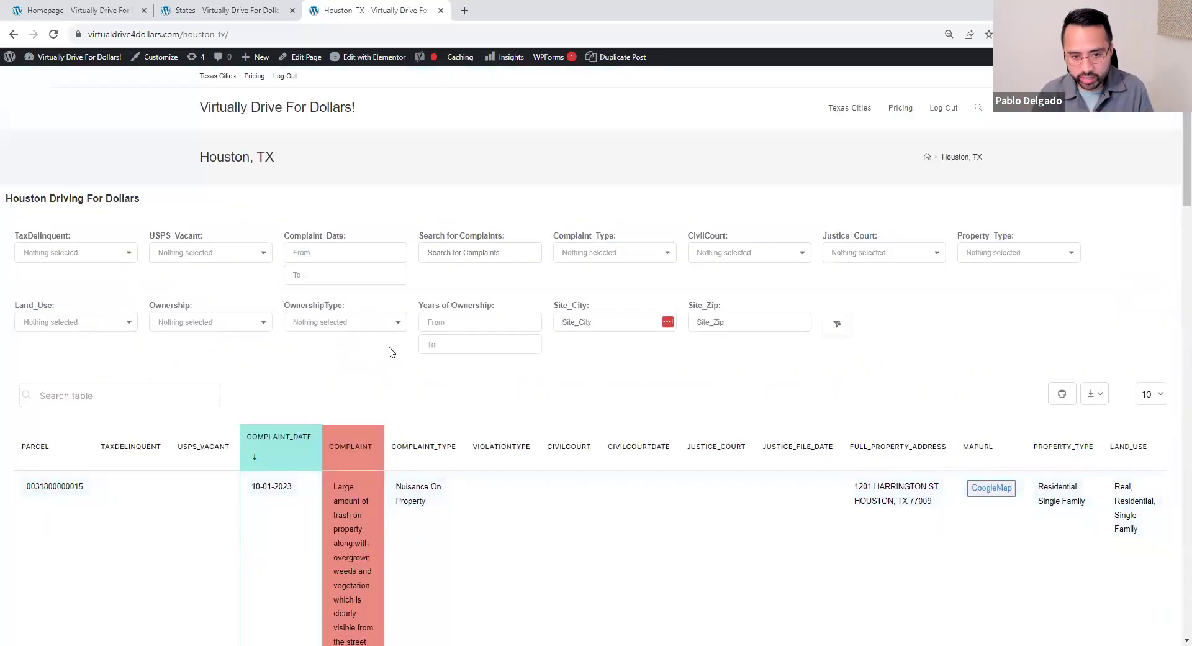
pyautogui.scroll(-1, 392, 343)
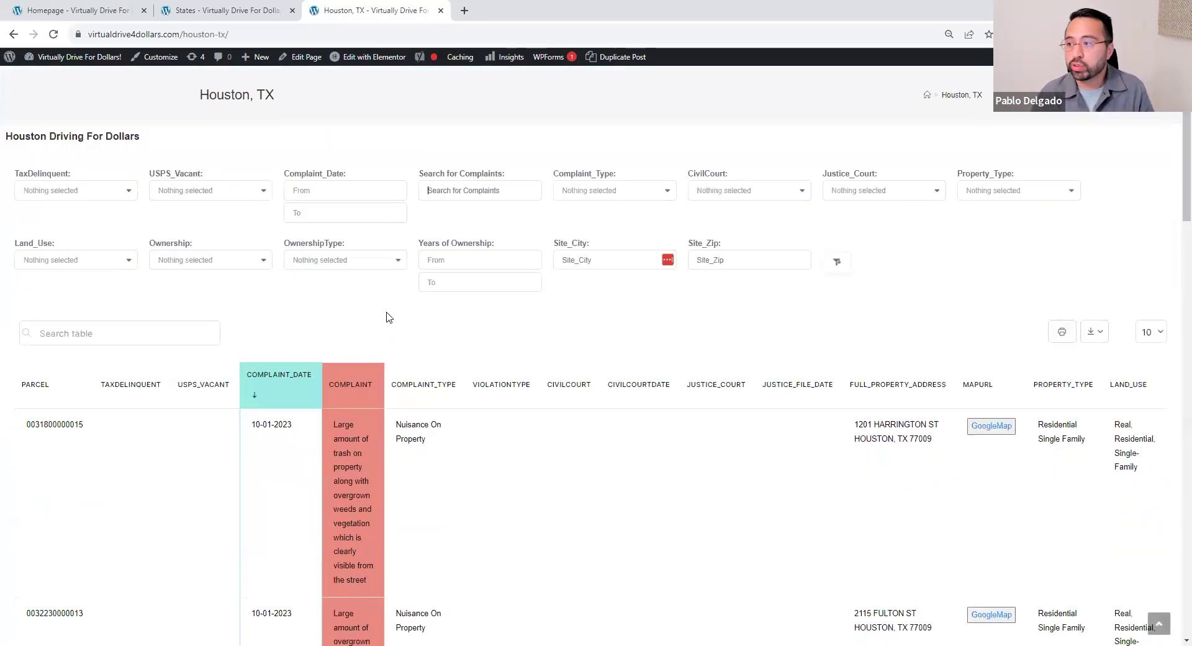
pyautogui.scroll(-1, 391, 301)
pyautogui.scroll(1, 186, 199)
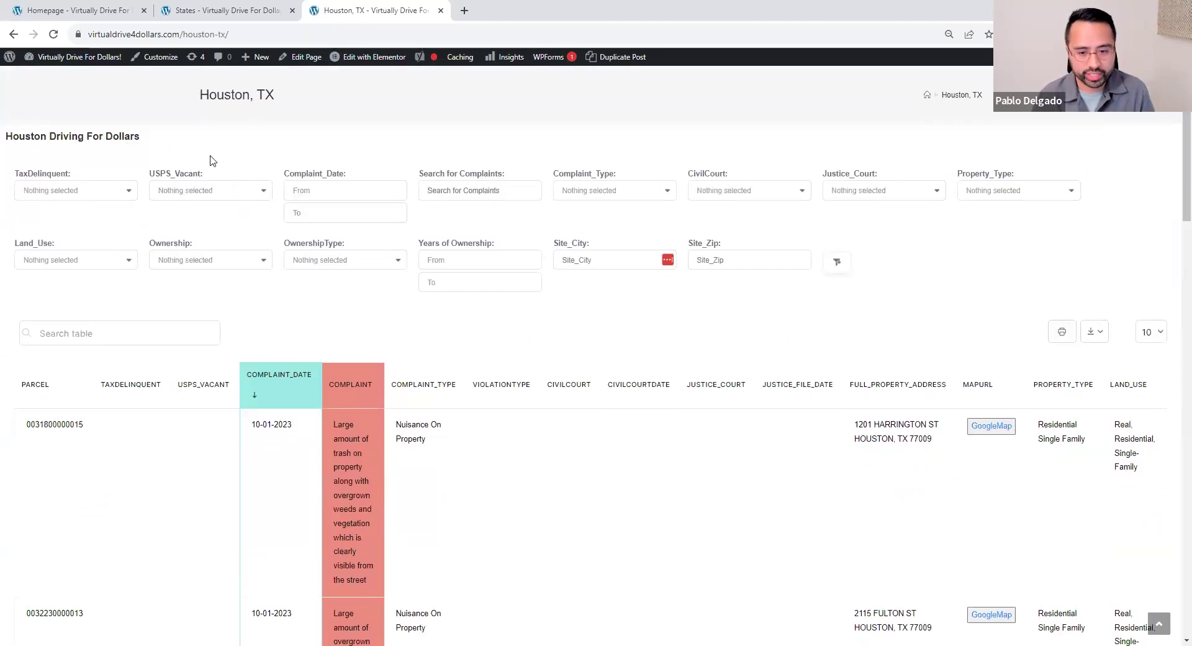
# Filter the properties to TaxDelinquent "Yes" with the complaint search term "vacant" and review the matches.
pyautogui.click(111, 191)
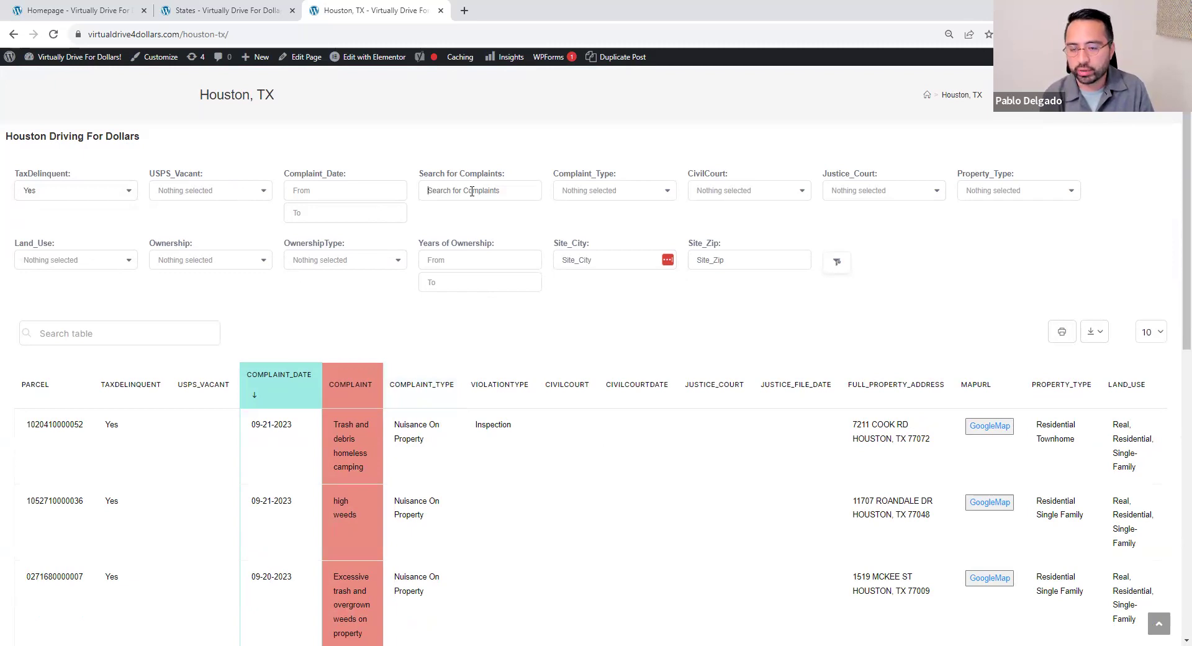
pyautogui.write('vacant')
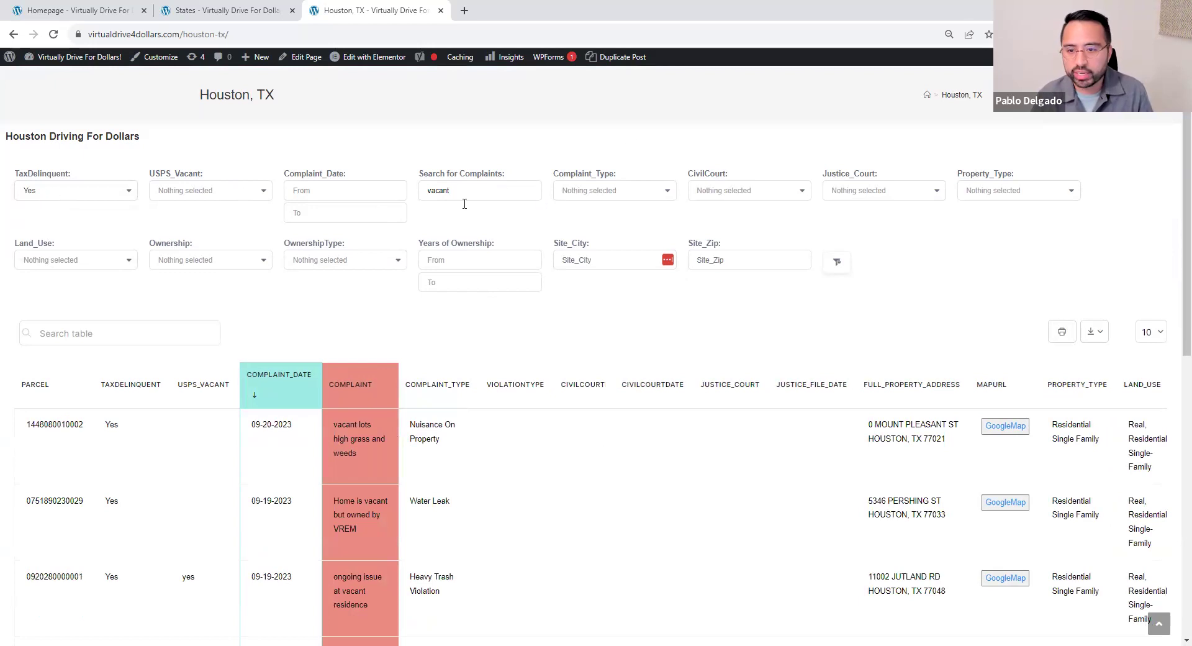
pyautogui.scroll(-1, 468, 224)
pyautogui.scroll(-2, 468, 224)
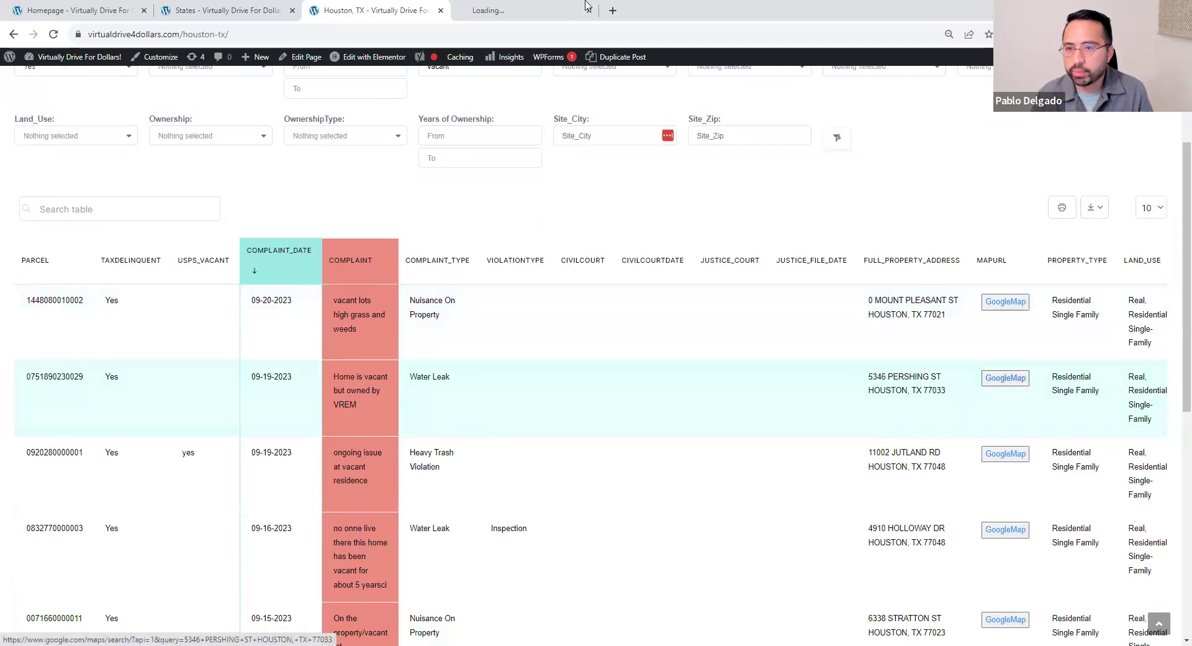
# View the tax-delinquent home with the Water Leak complaint dated 09-19-2023 in Google Maps Street View, then close the map.
pyautogui.click(1005, 377)
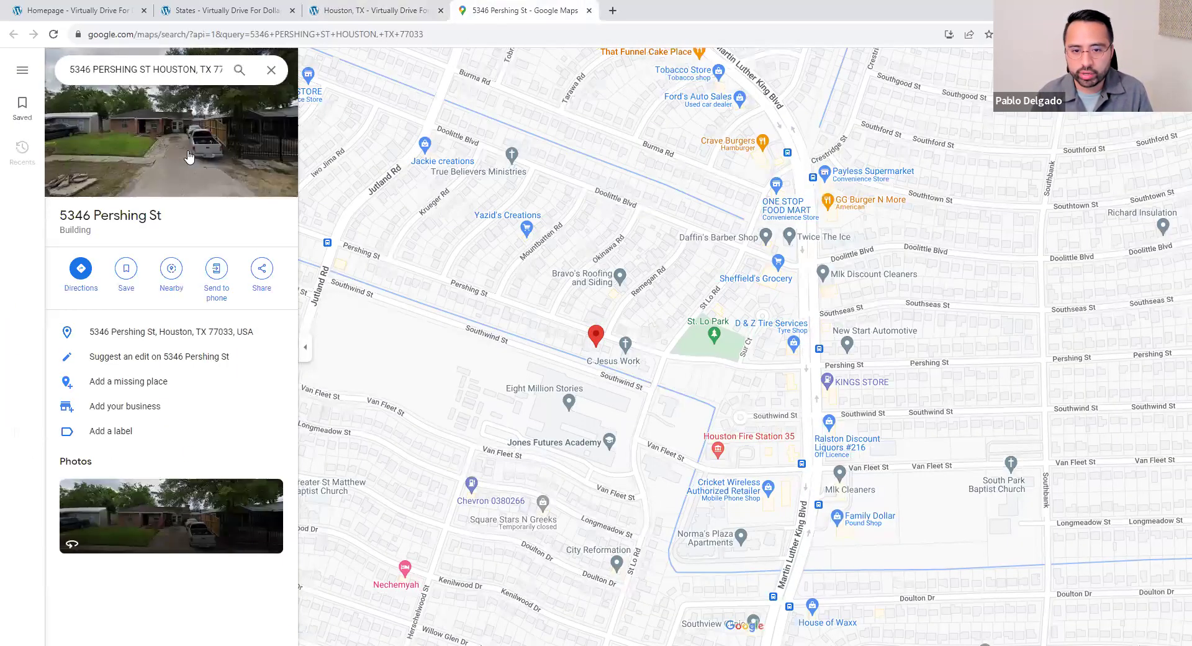
pyautogui.click(185, 147)
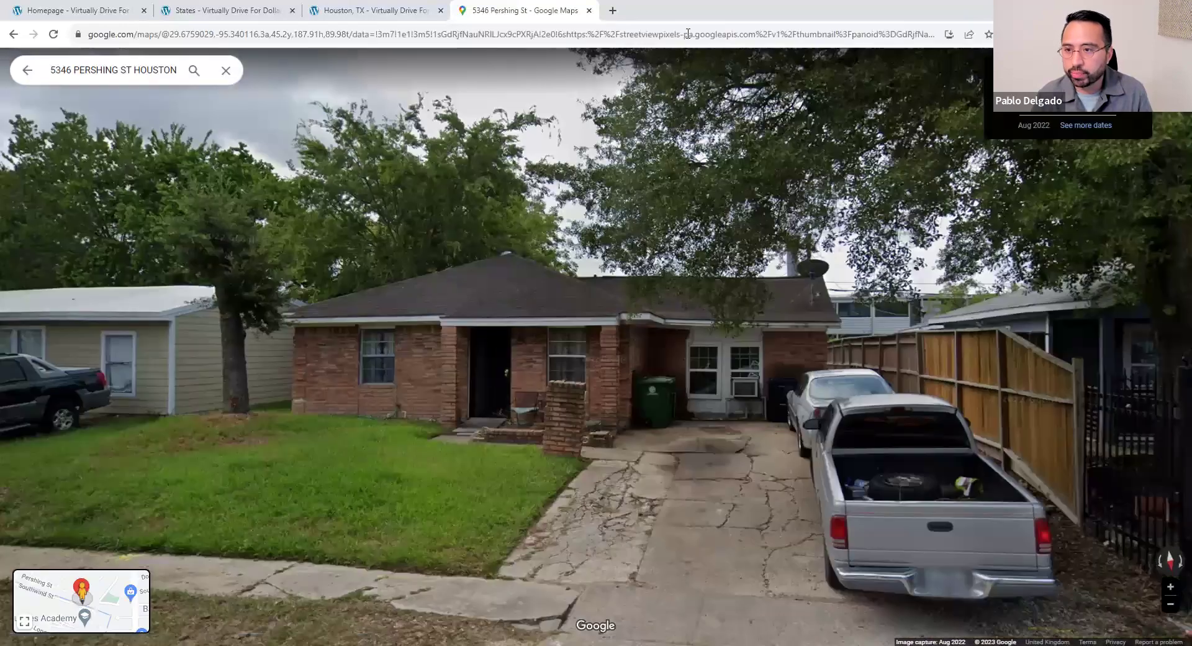
pyautogui.click(589, 10)
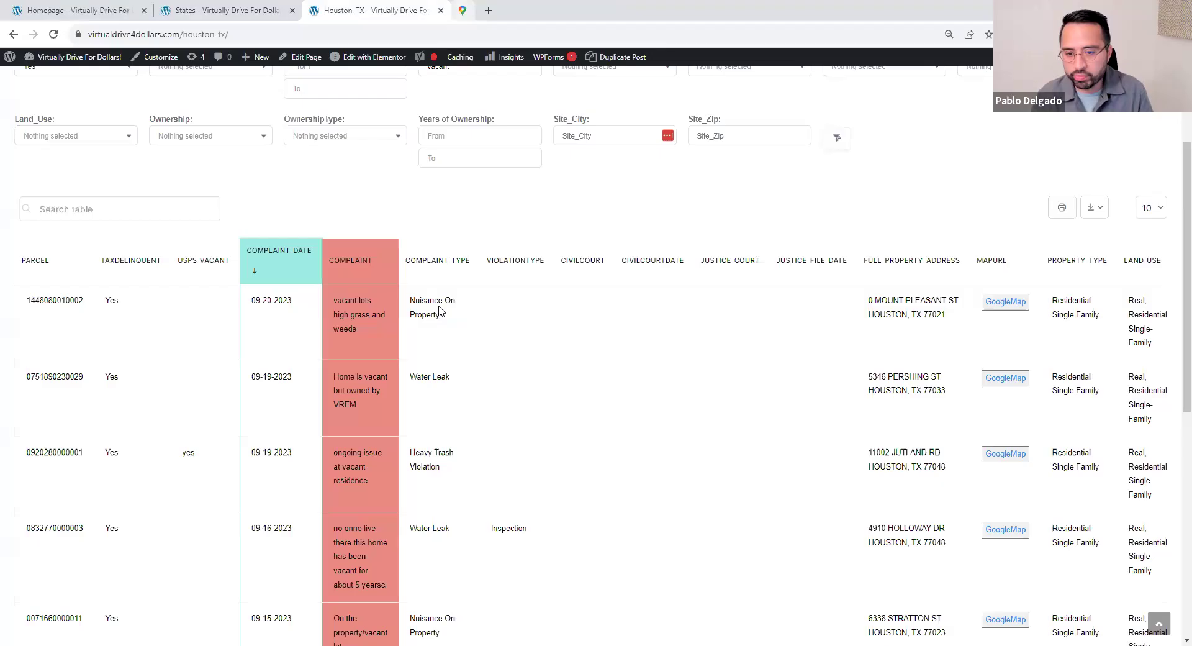
# Change the complaint search term to "boarded" for the tax-delinquent properties and review the matching complaints.
pyautogui.doubleClick(470, 190)
pyautogui.write('ba')
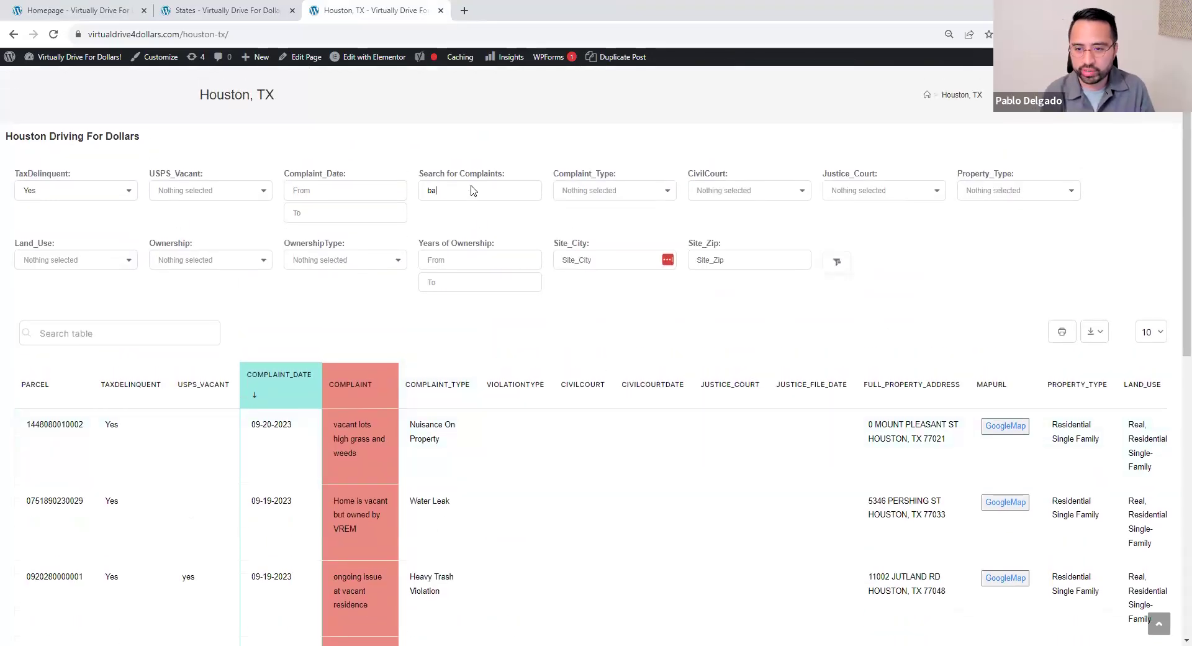
pyautogui.write('arde')
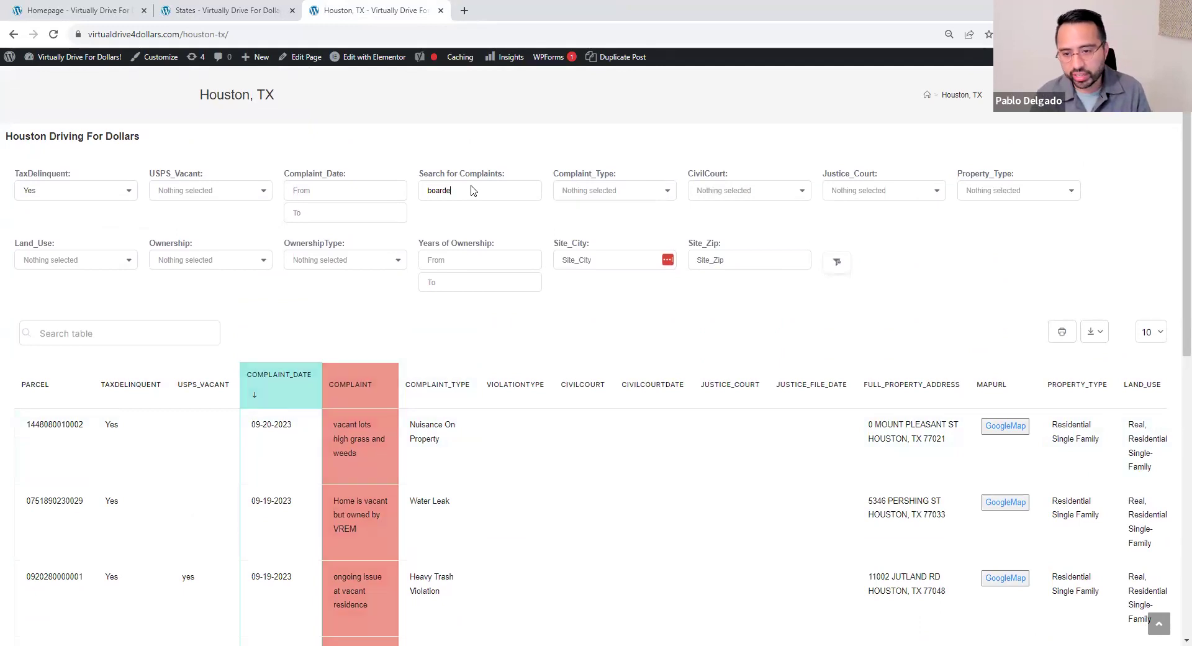
pyautogui.write('d')
pyautogui.scroll(-1, 508, 228)
pyautogui.scroll(-1, 386, 438)
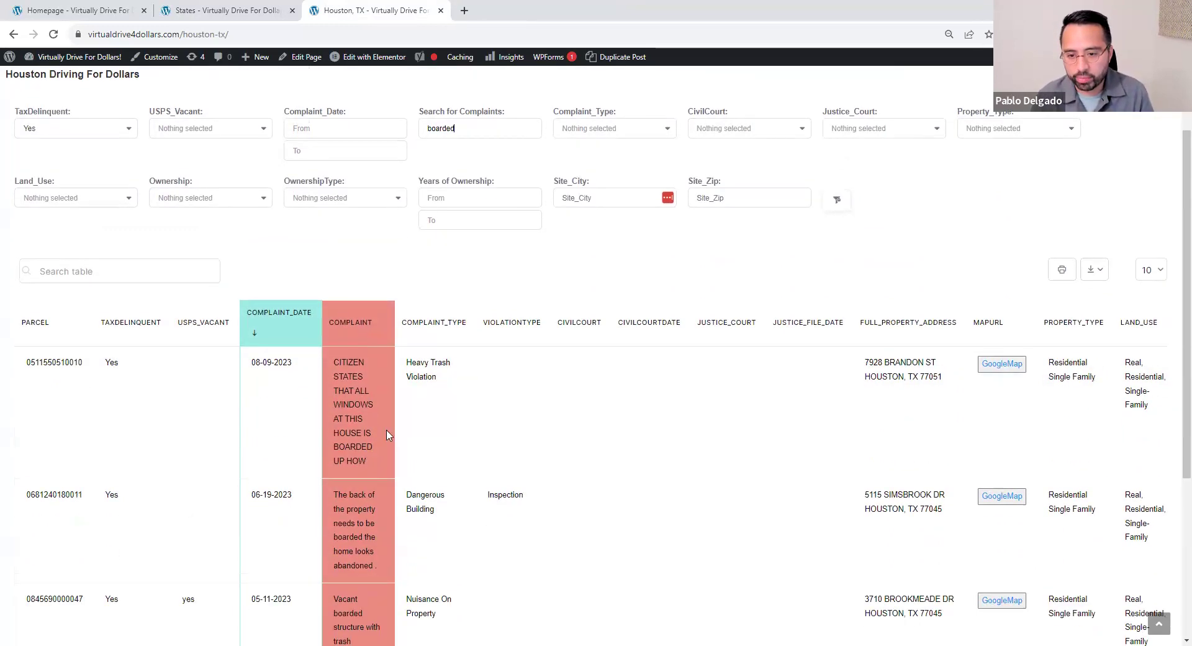
# Open the Google Maps pages of the first three tax-delinquent "boarded" properties in separate tabs.
pyautogui.scroll(-1, 329, 397)
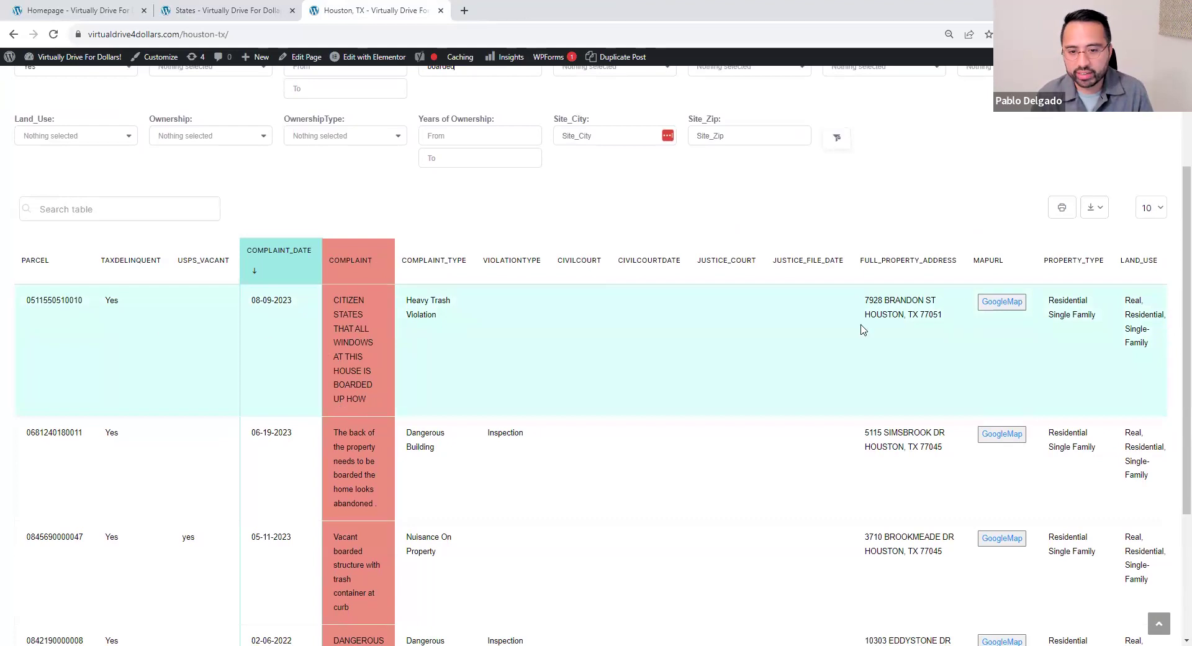
pyautogui.middleClick(1002, 303)
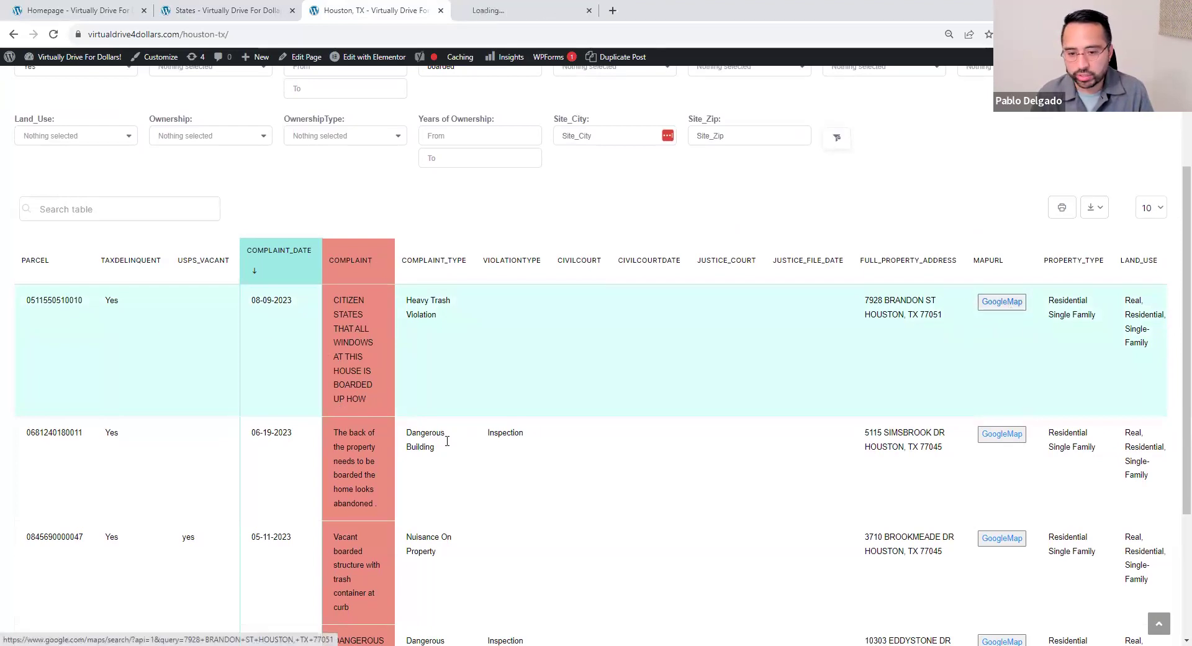
pyautogui.middleClick(1001, 435)
pyautogui.middleClick(1001, 538)
# View the boarded property with the 08-09-2023 Heavy Trash Violation complaint in Street View, then close its map.
pyautogui.click(500, 5)
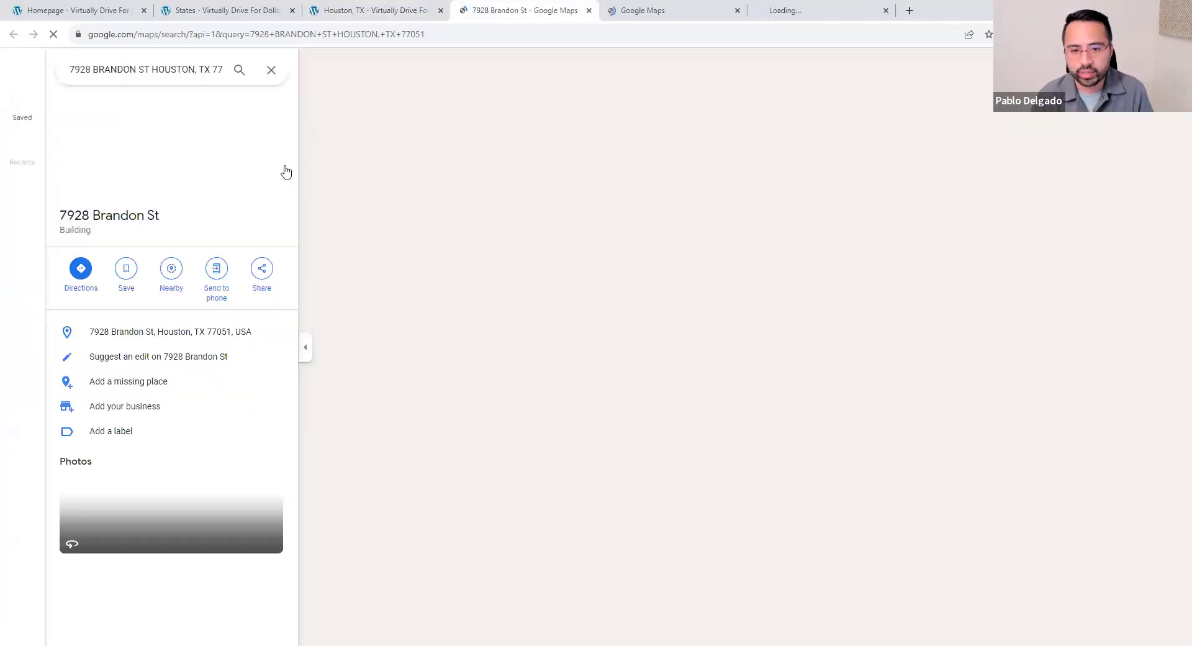
pyautogui.click(216, 162)
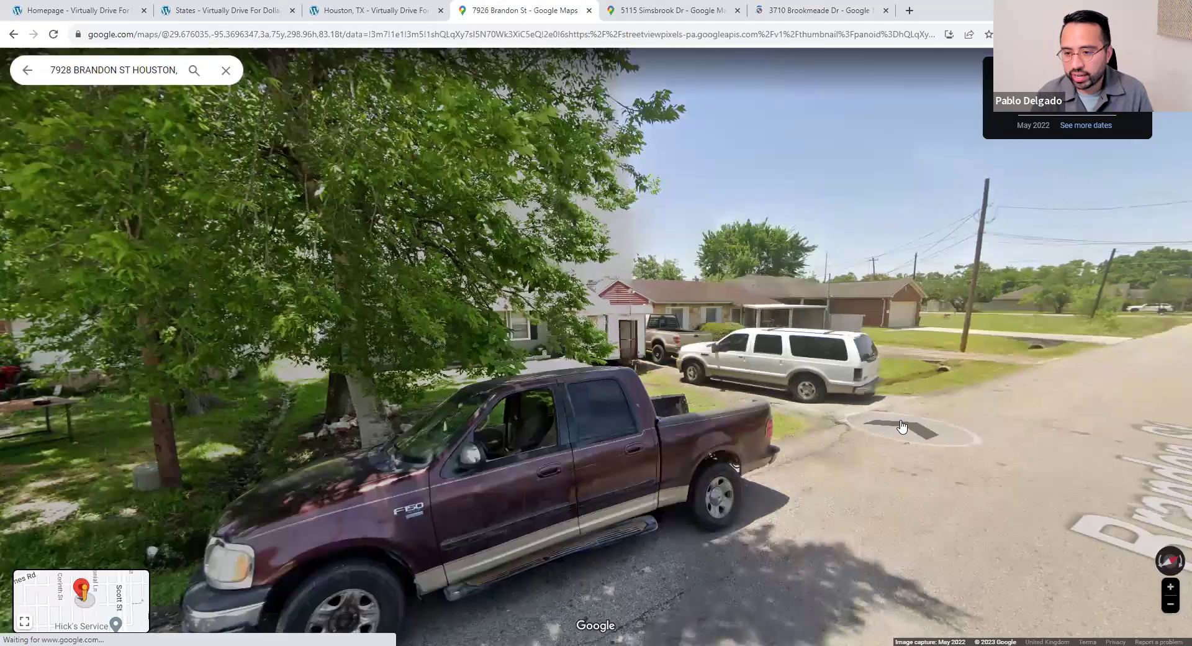
pyautogui.click(902, 427)
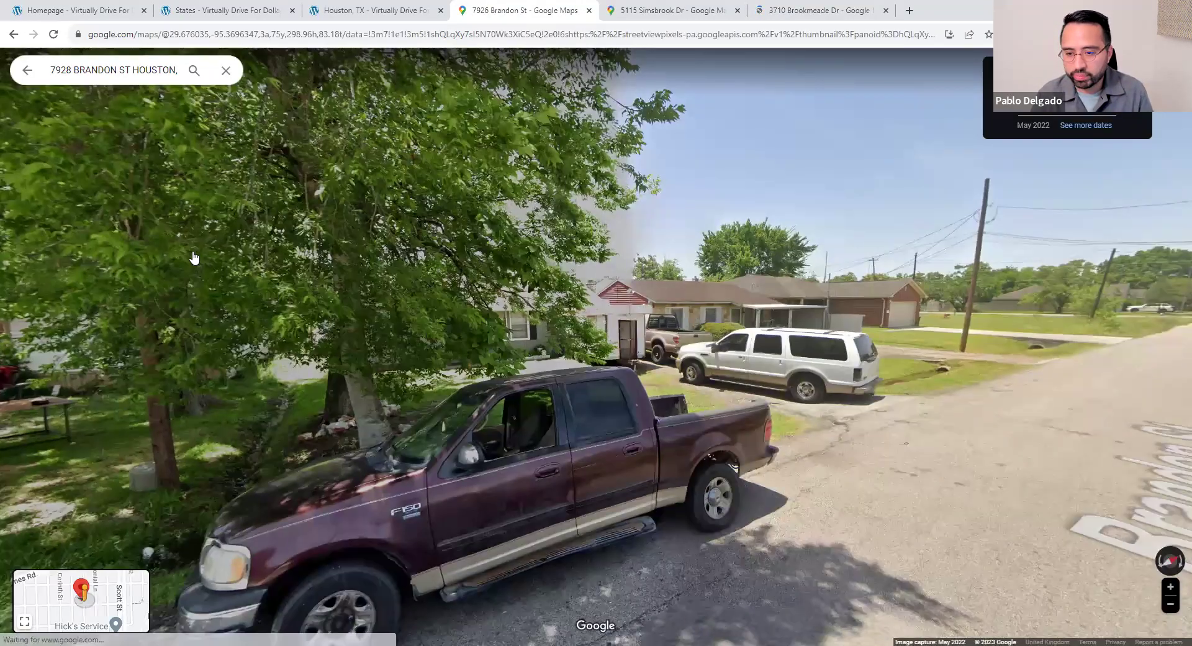
pyautogui.click(589, 10)
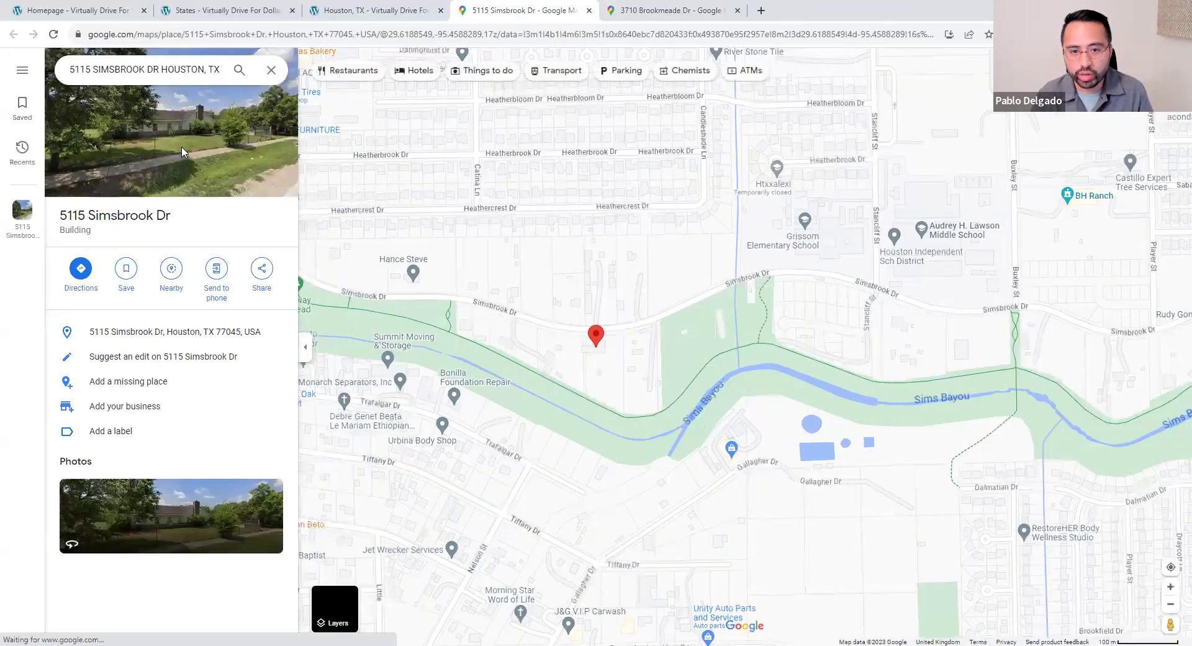
# View the boarded properties with the 06-19-2023 and 05-11-2023 complaints in Street View and close their maps.
pyautogui.click(191, 179)
pyautogui.click(556, 379)
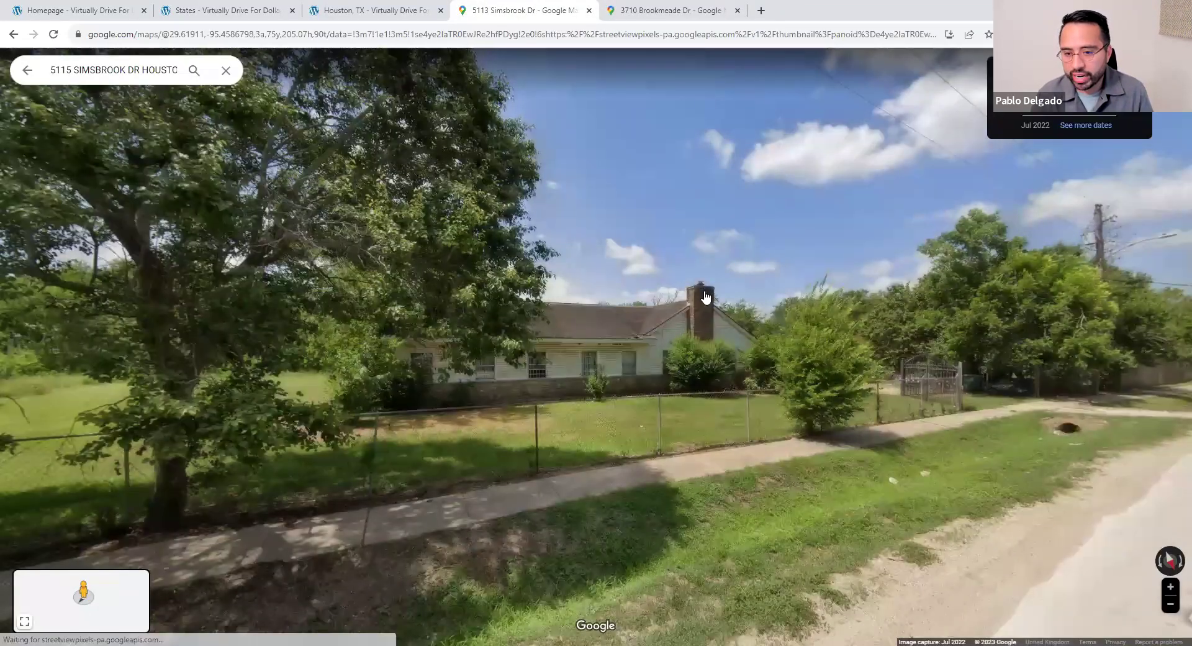
pyautogui.click(589, 11)
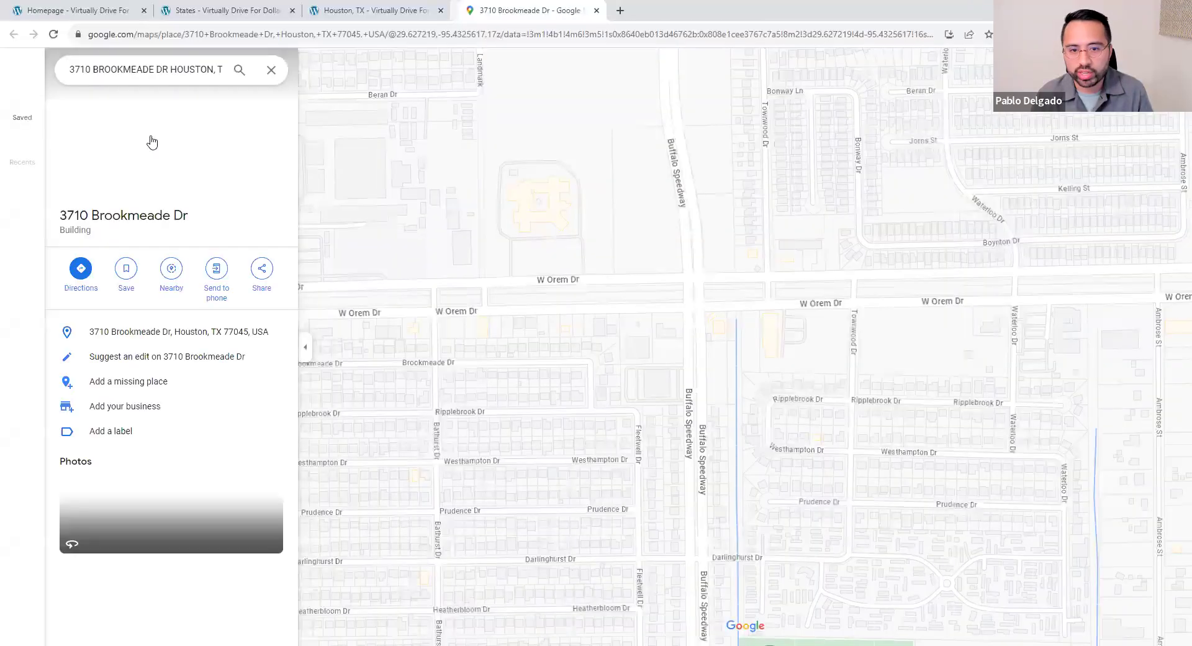
pyautogui.click(149, 141)
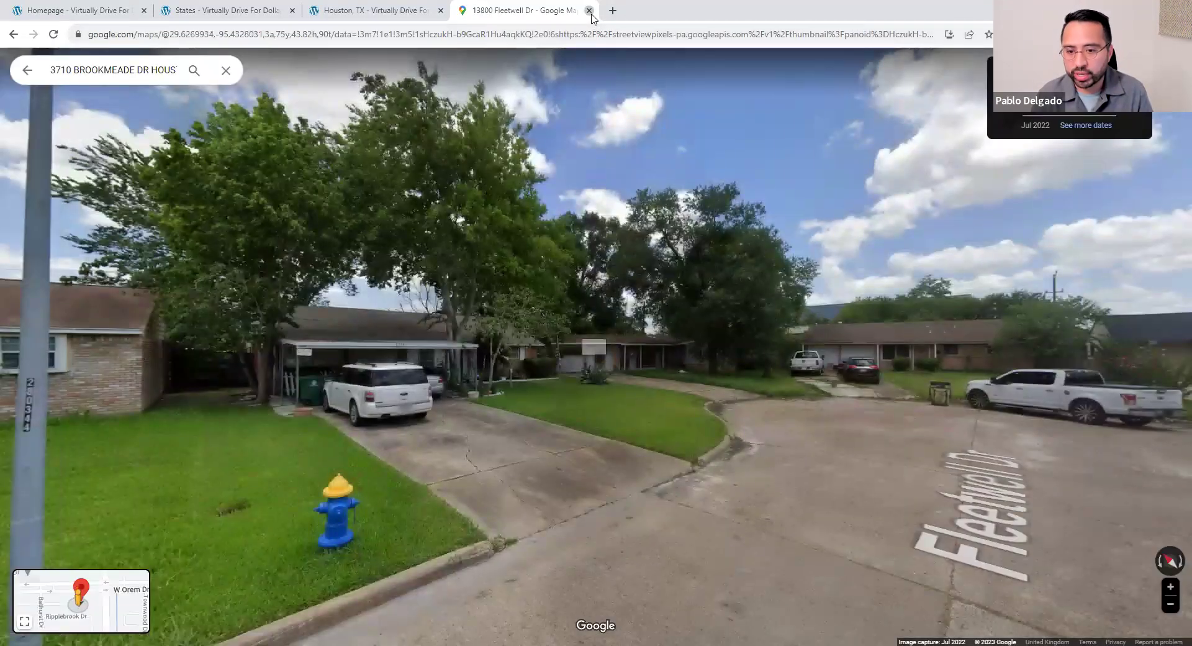
pyautogui.click(589, 10)
# Examine the location, value and building detail columns of the tax-delinquent boarded properties in the Houston table.
pyautogui.scroll(3, 466, 252)
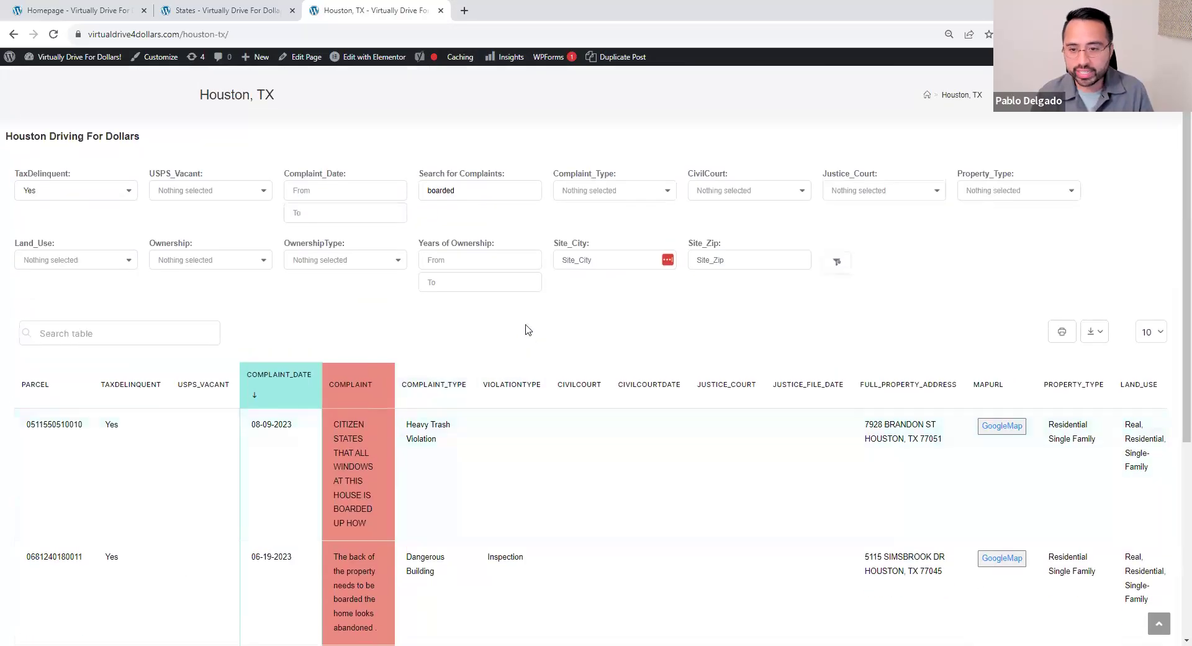
pyautogui.scroll(-1, 372, 459)
pyautogui.hscroll(10, 248, 434)
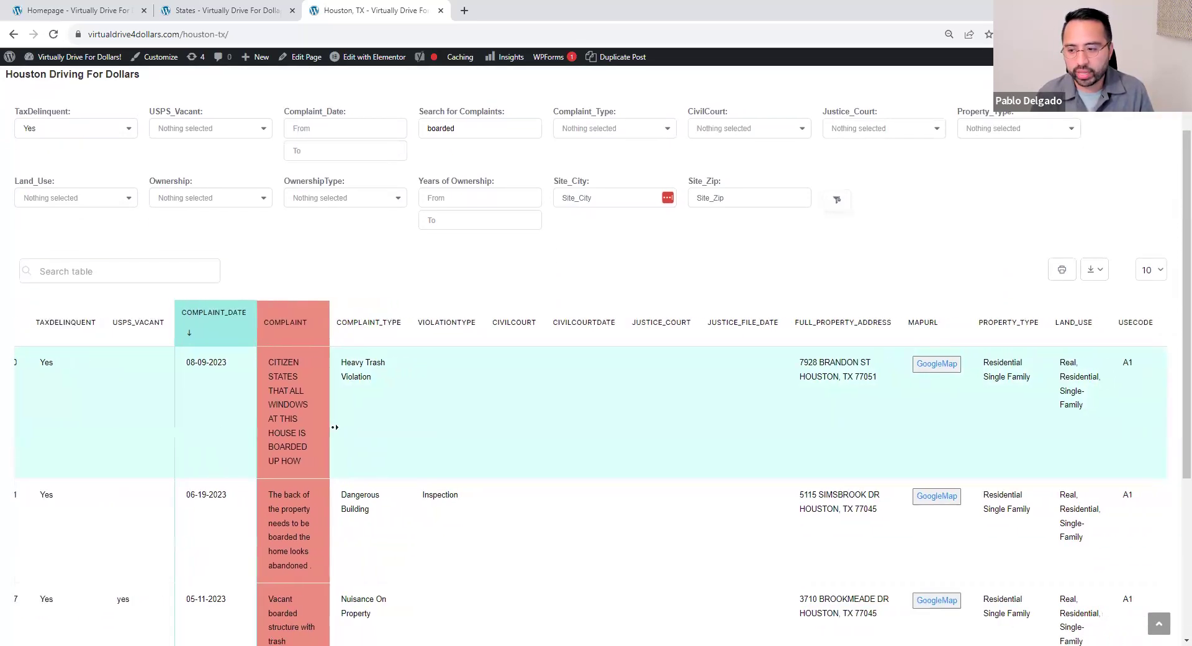
pyautogui.hscroll(8, 435, 416)
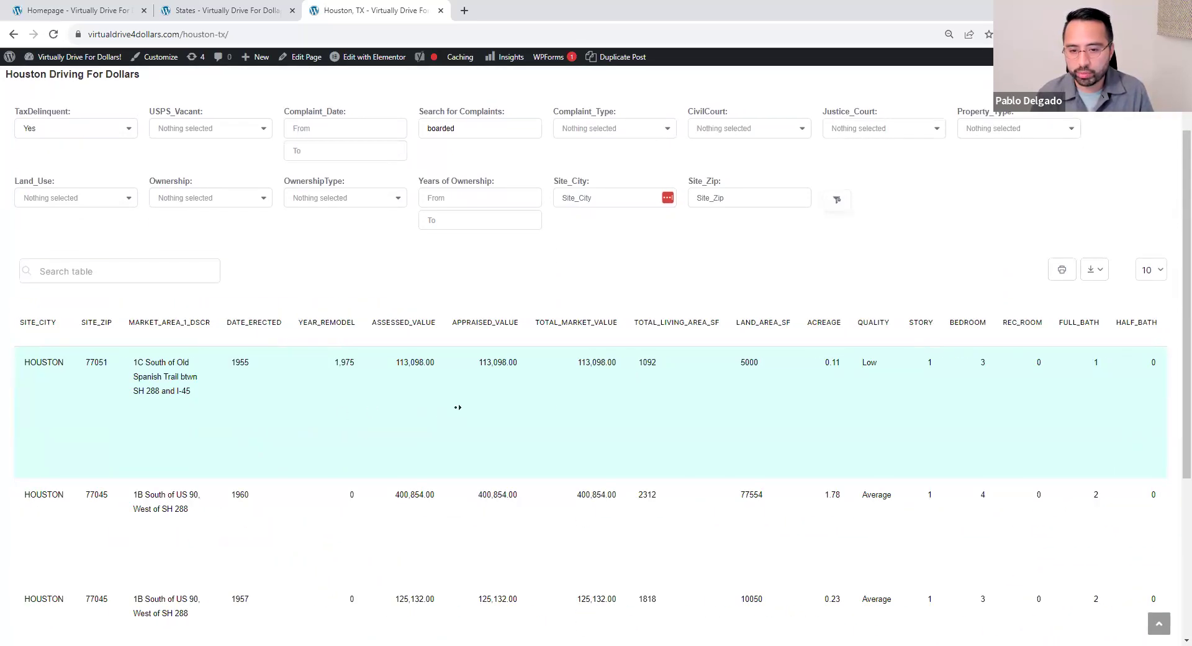
pyautogui.middleClick(838, 402)
pyautogui.hscroll(-20, 554, 402)
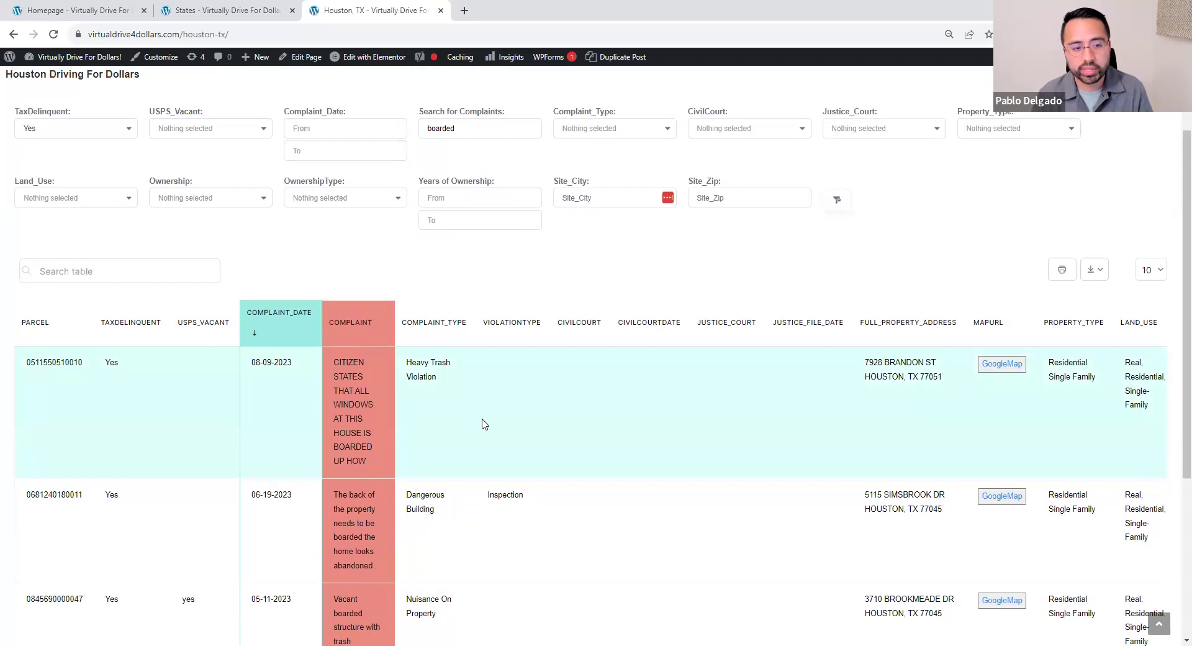
pyautogui.scroll(3, 483, 426)
pyautogui.scroll(-2, 404, 378)
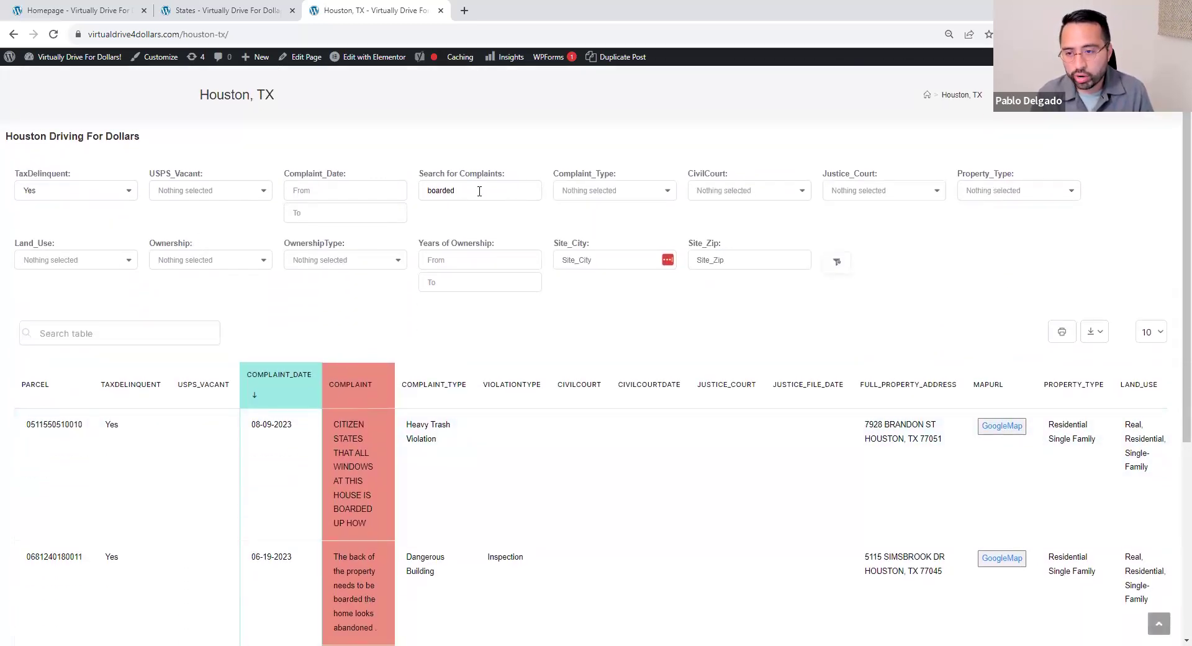
# Set the Justice_Court filter to "Eviction" for the tax-delinquent boarded properties.
pyautogui.click(885, 192)
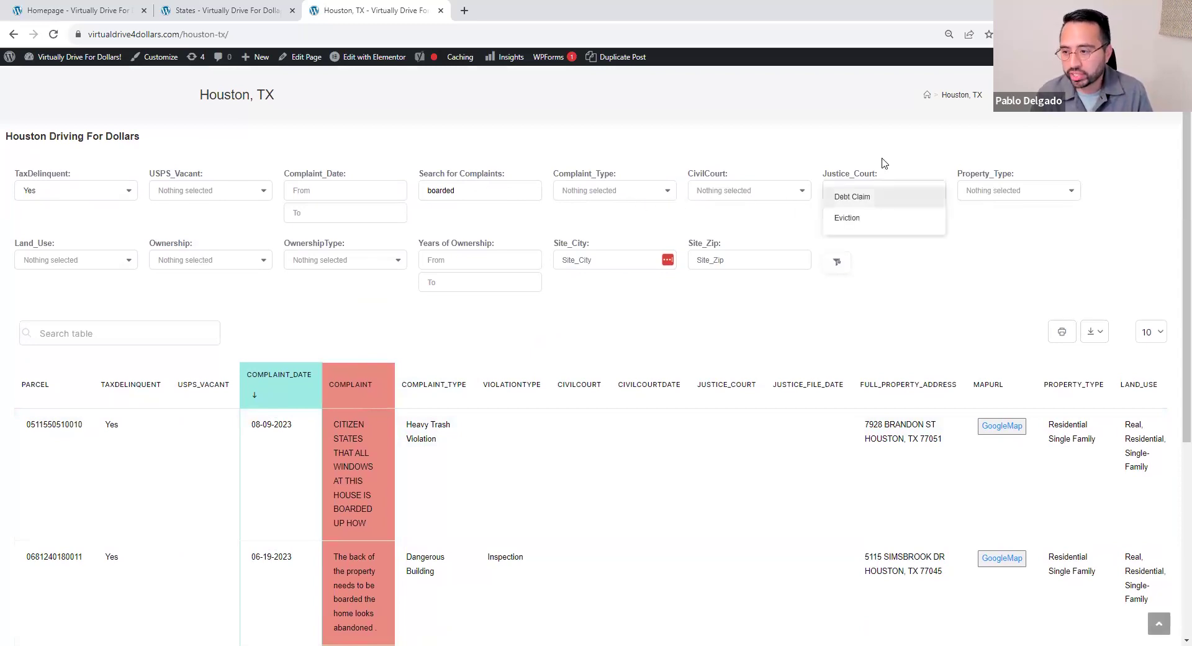
pyautogui.click(885, 223)
pyautogui.click(689, 395)
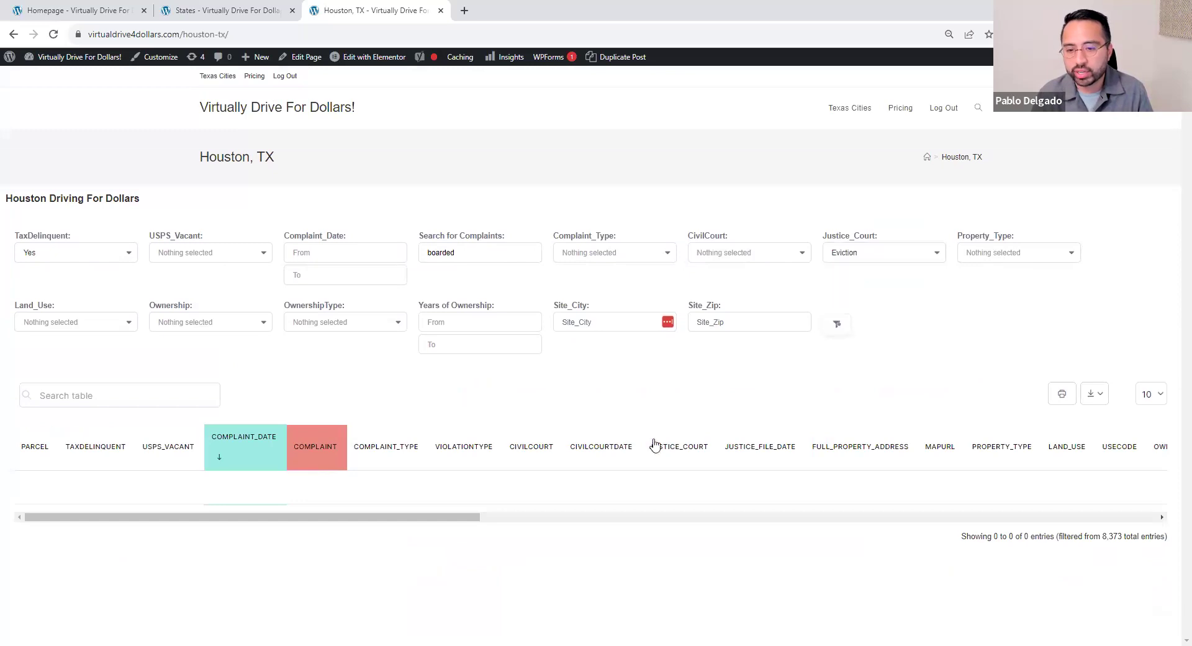
# Clear the complaint search term and review the tax-delinquent properties with evictions.
pyautogui.doubleClick(458, 261)
pyautogui.press('BackSpace')
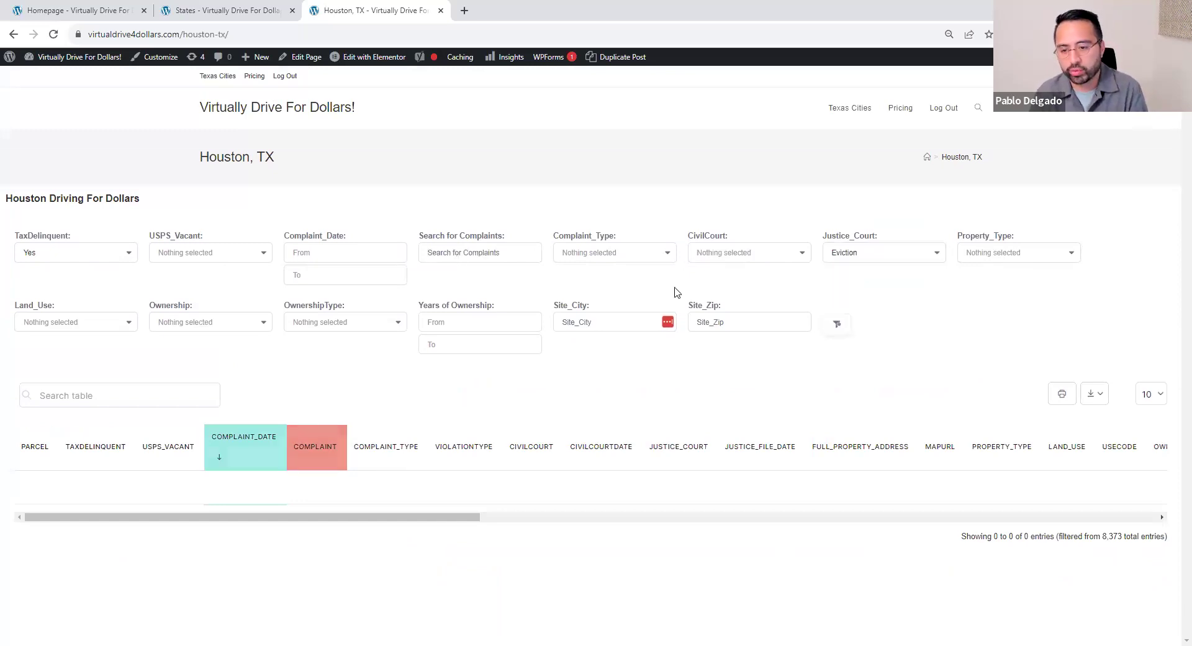
pyautogui.scroll(-1, 471, 261)
pyautogui.scroll(-2, 470, 260)
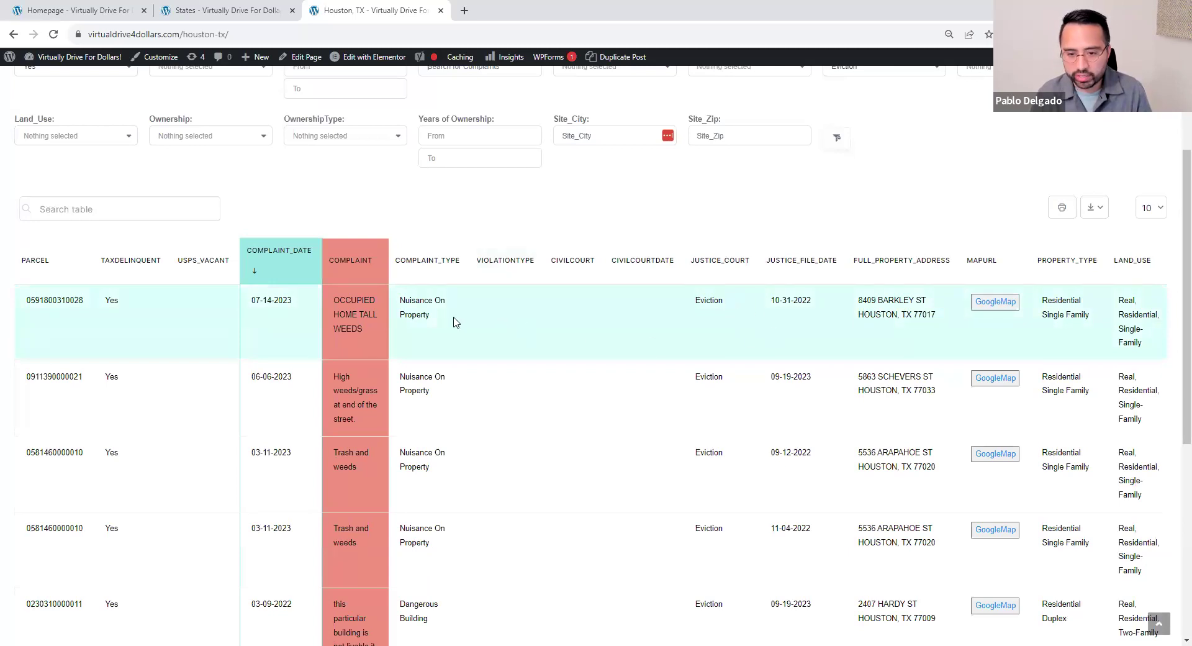
pyautogui.scroll(3, 500, 320)
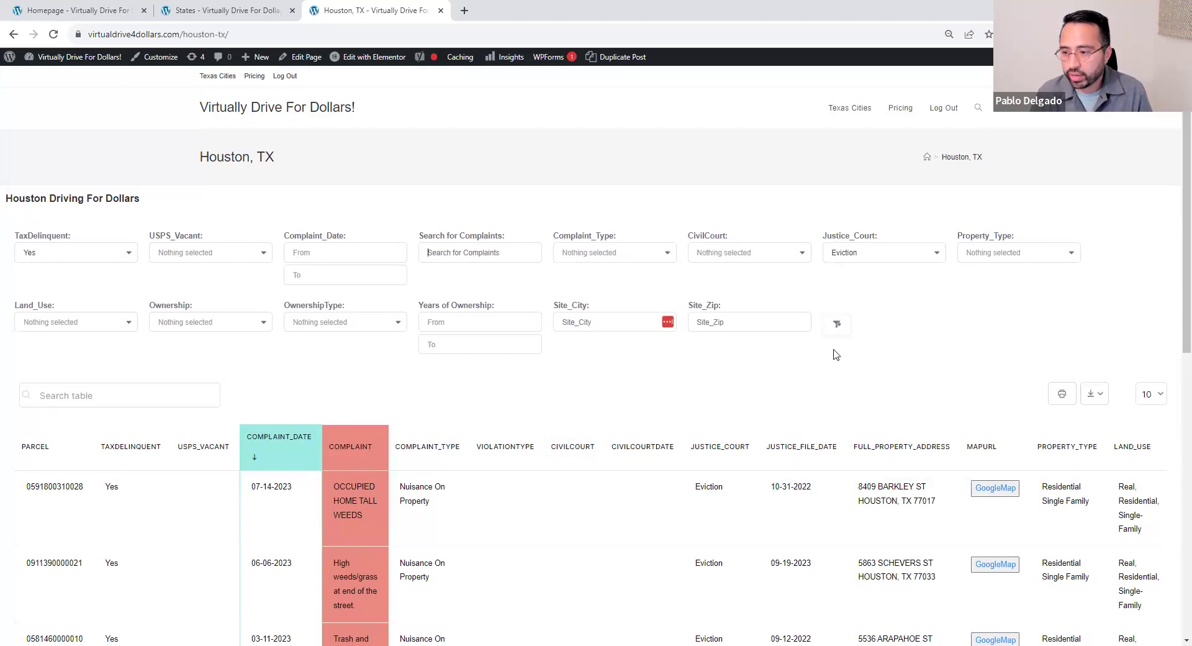
# Reset all filters and filter the properties to TaxDelinquent "Yes" with the complaint search term "abandon".
pyautogui.click(835, 330)
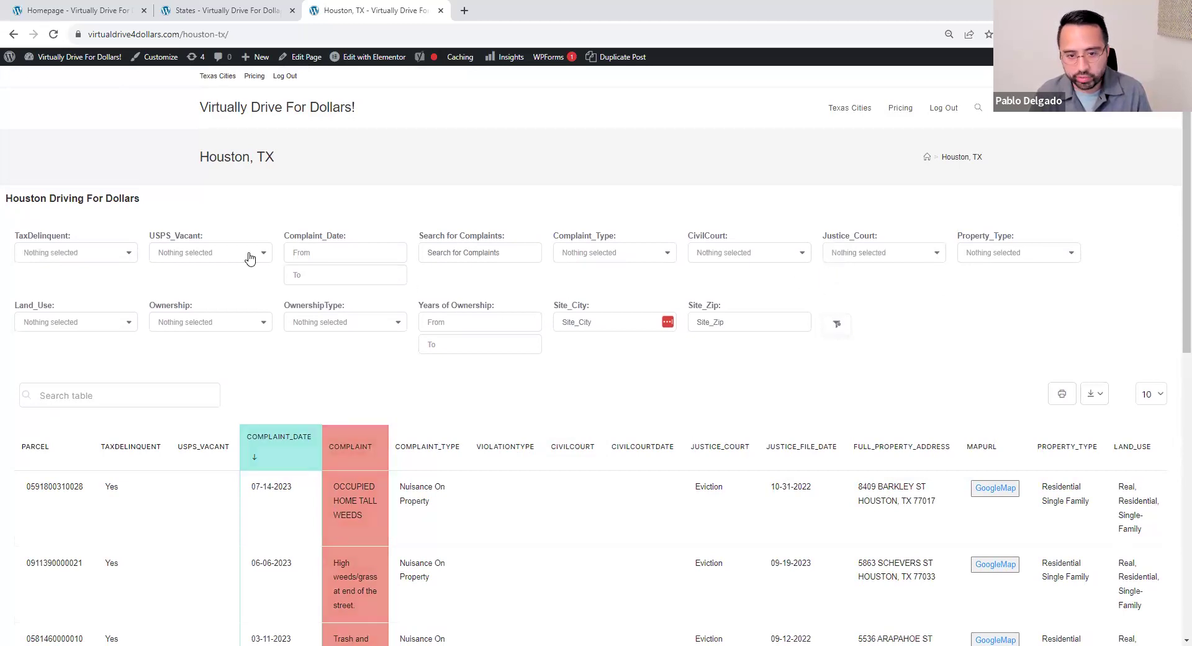
pyautogui.scroll(-1, 210, 209)
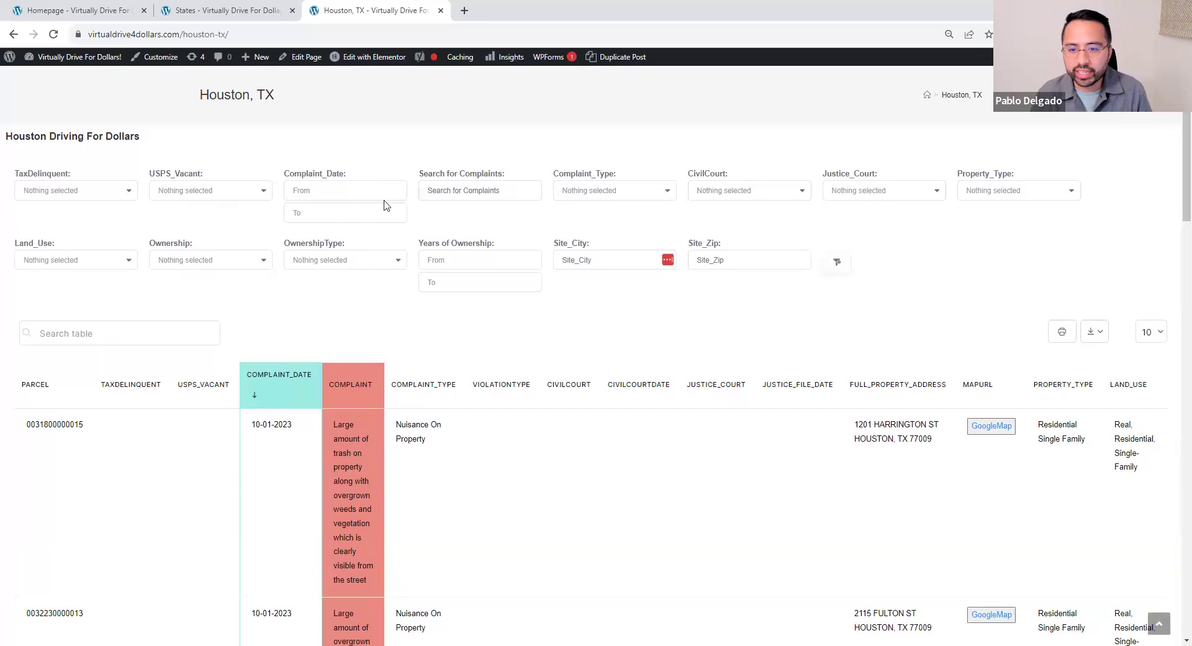
pyautogui.click(506, 188)
pyautogui.write('abandon')
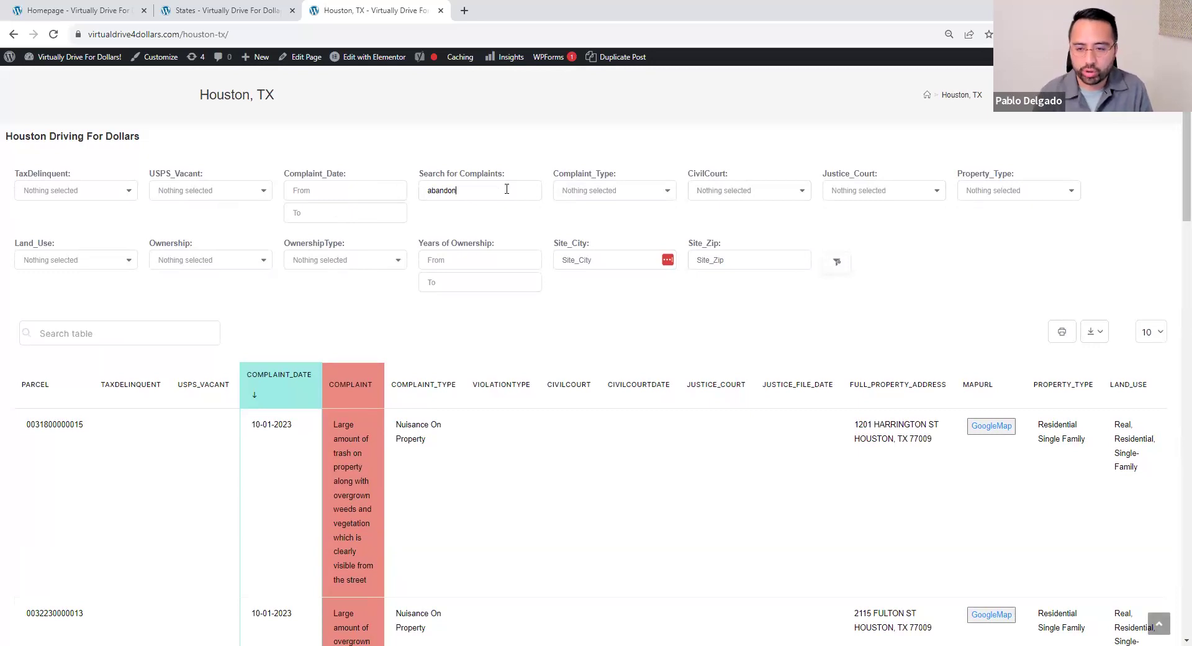
pyautogui.click(137, 195)
pyautogui.click(79, 237)
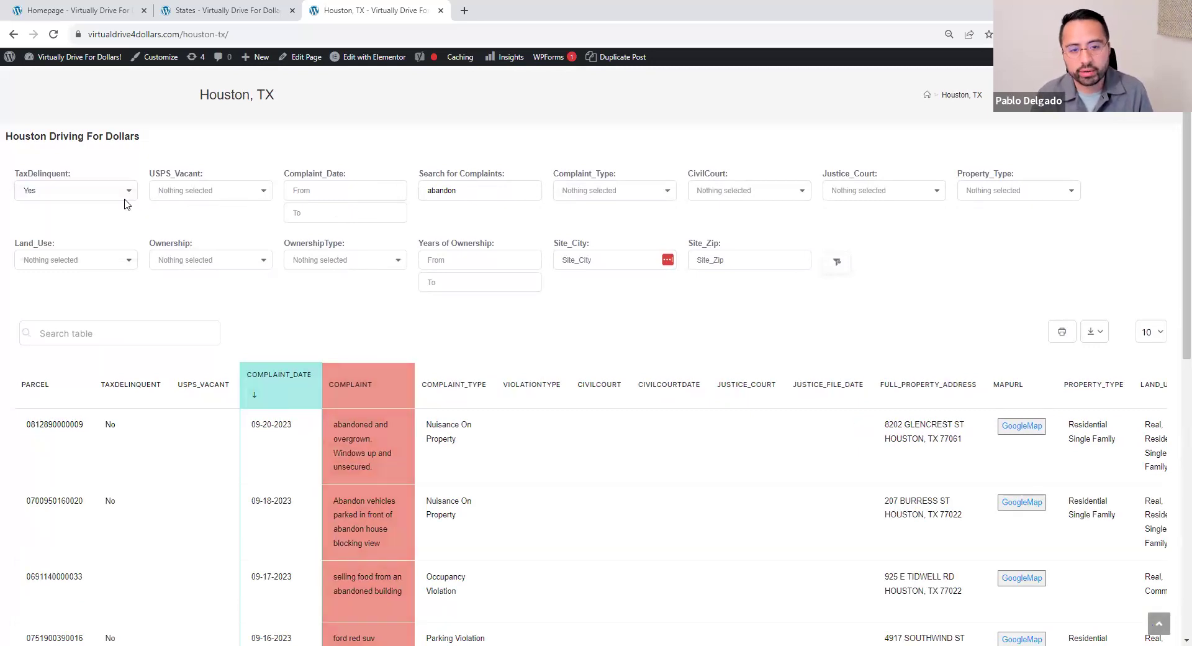
# Review the tax-delinquent abandoned property complaints and the table's further columns.
pyautogui.scroll(-3, 727, 348)
pyautogui.scroll(4, 878, 368)
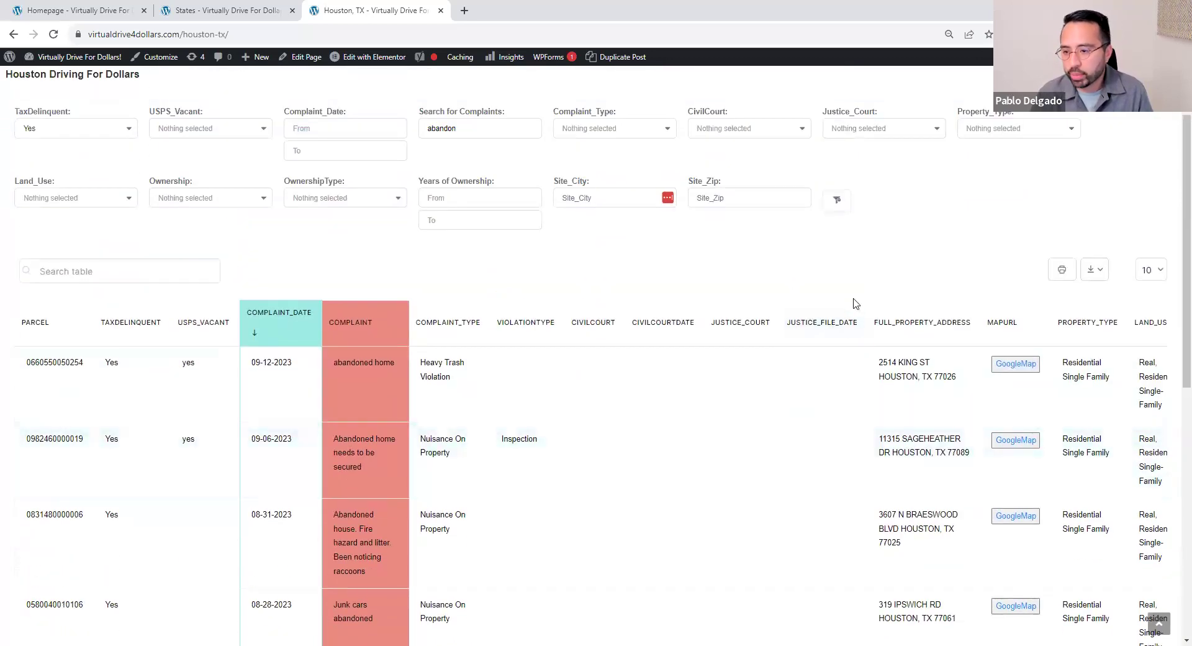
pyautogui.scroll(-1, 634, 345)
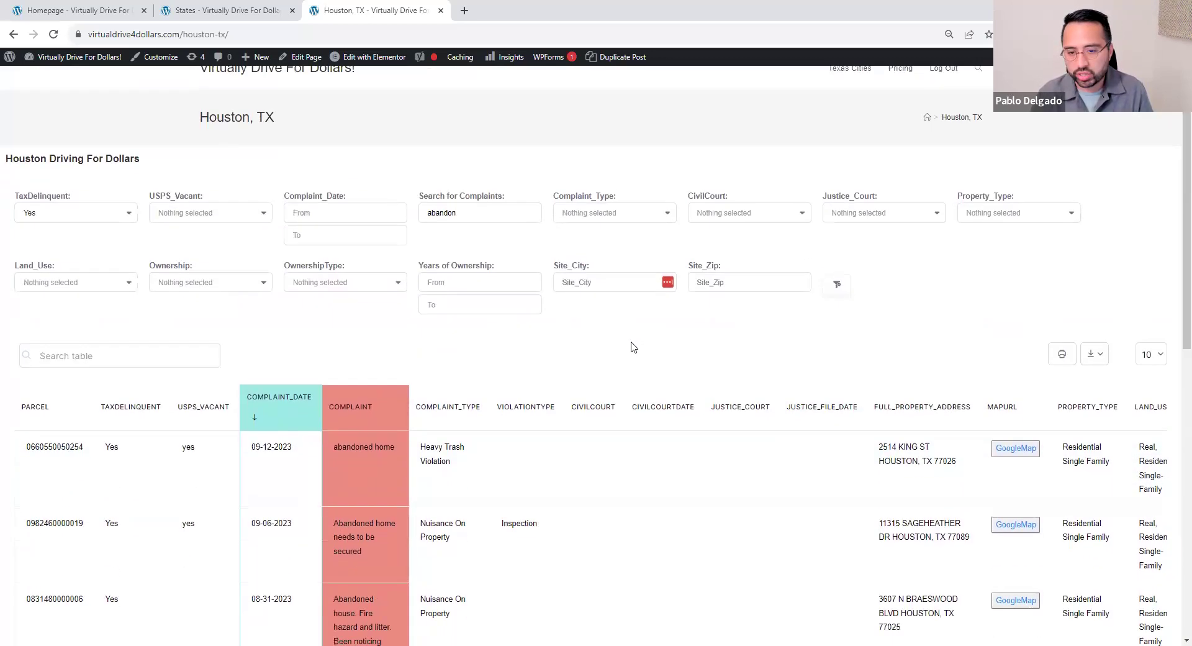
pyautogui.hscroll(10, 702, 450)
pyautogui.hscroll(-10, 854, 450)
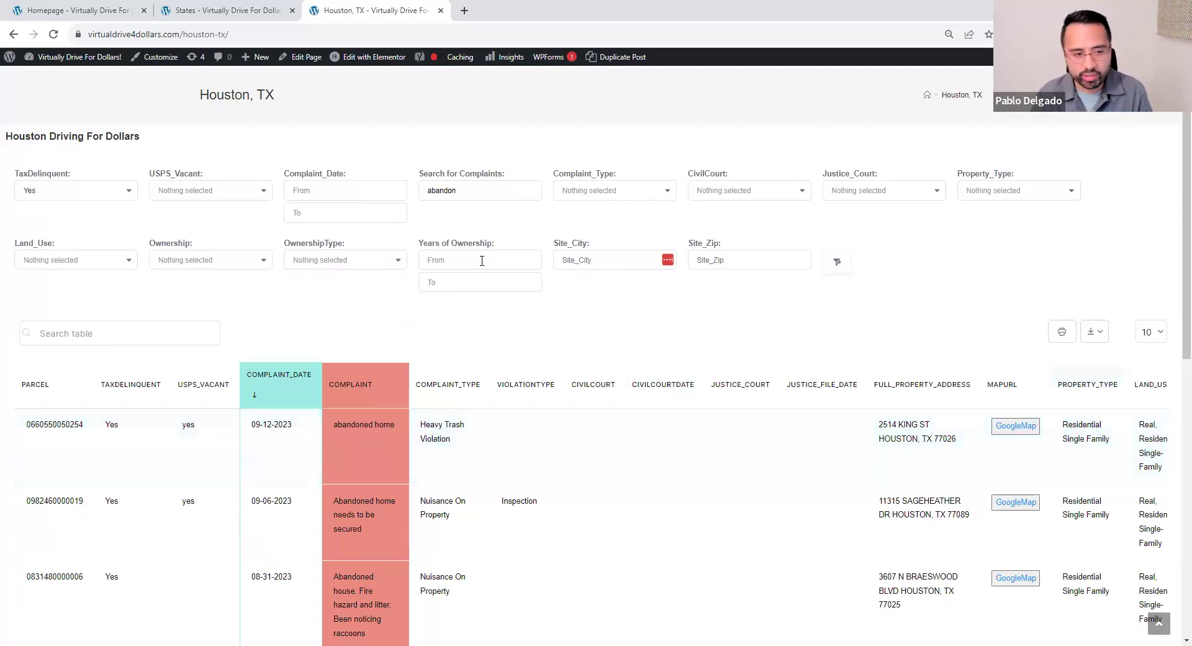
# Export the filtered tax-delinquent "abandon" property list as an Excel file and close the export options.
pyautogui.click(1092, 331)
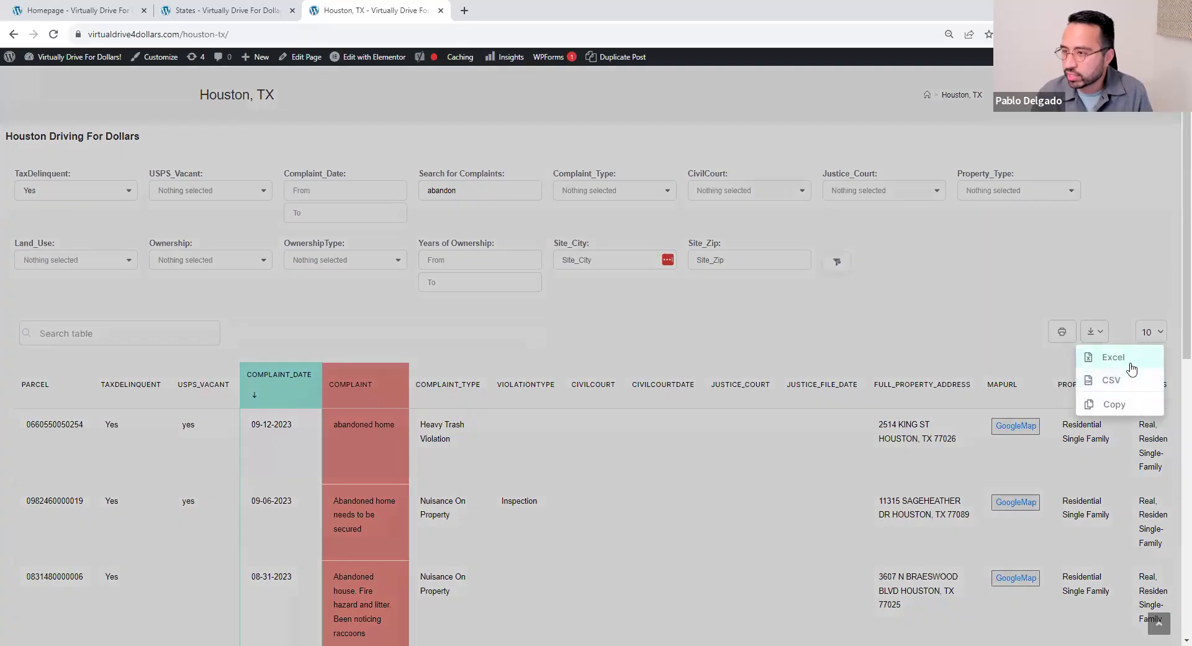
pyautogui.click(1110, 354)
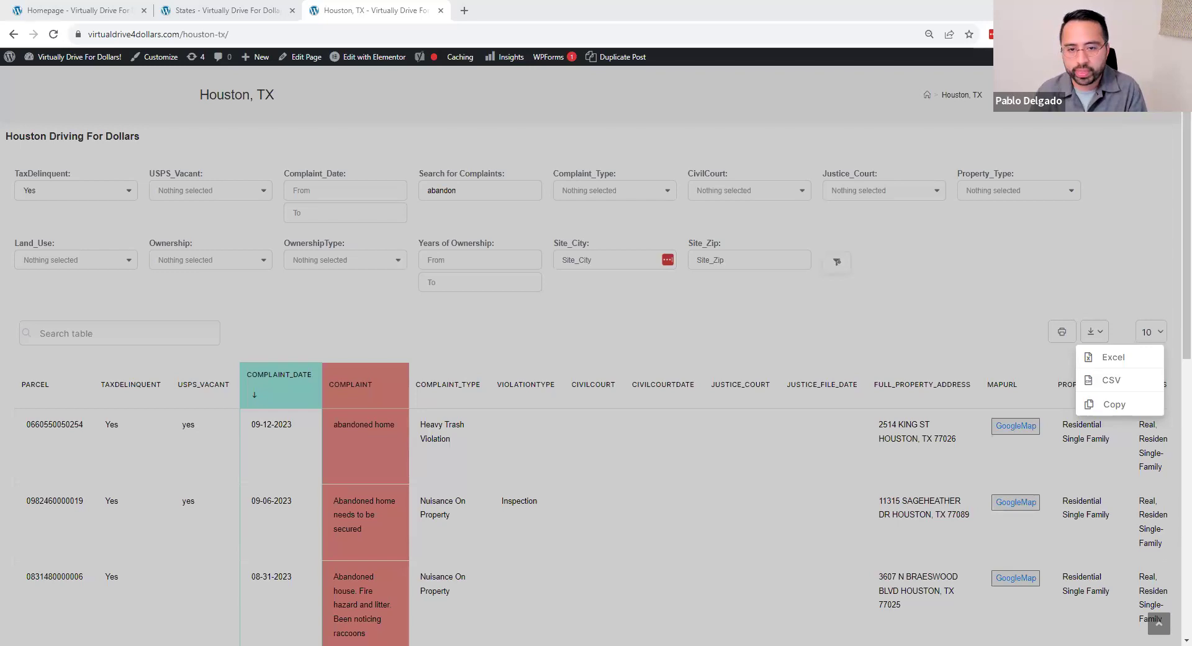
pyautogui.click(570, 395)
pyautogui.scroll(1, 496, 366)
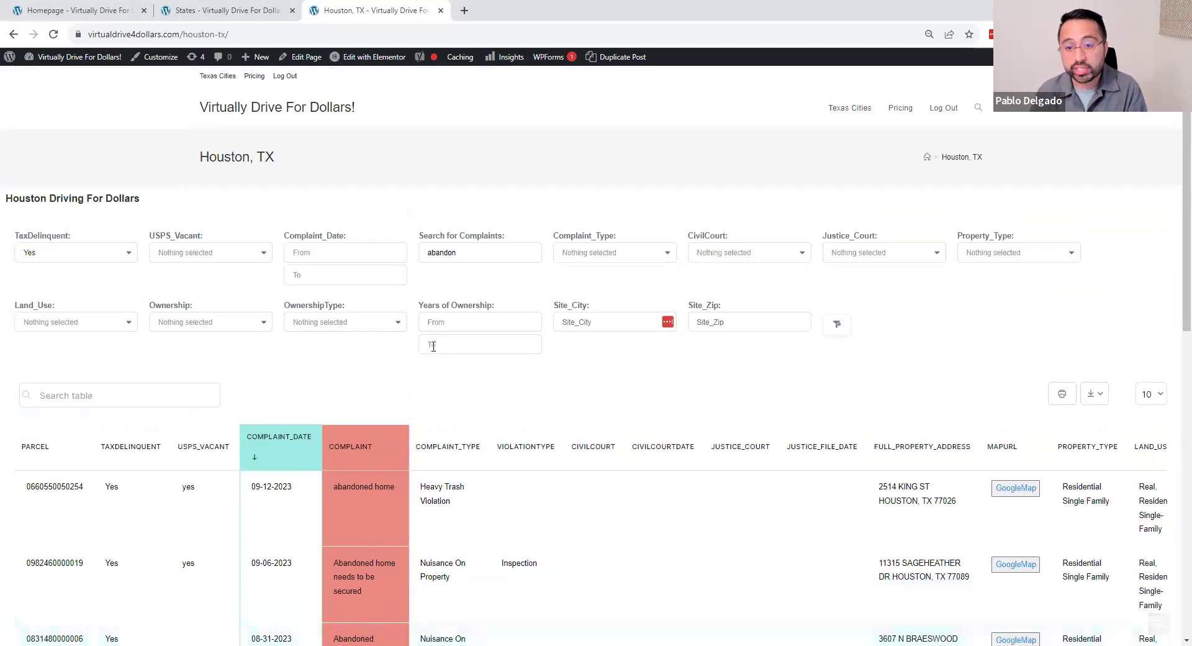
# Open the Austin, TX page in a new tab to look over its filters and complaints table, then return to the Houston page.
pyautogui.click(466, 10)
pyautogui.write('austin')
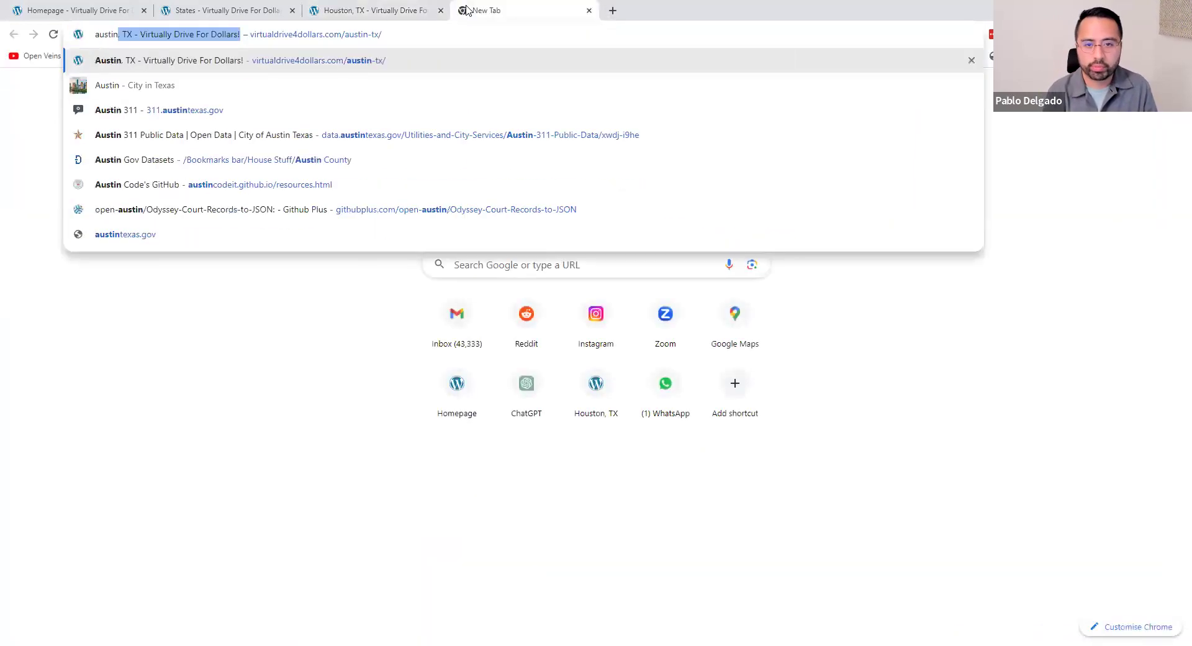
pyautogui.press('Return')
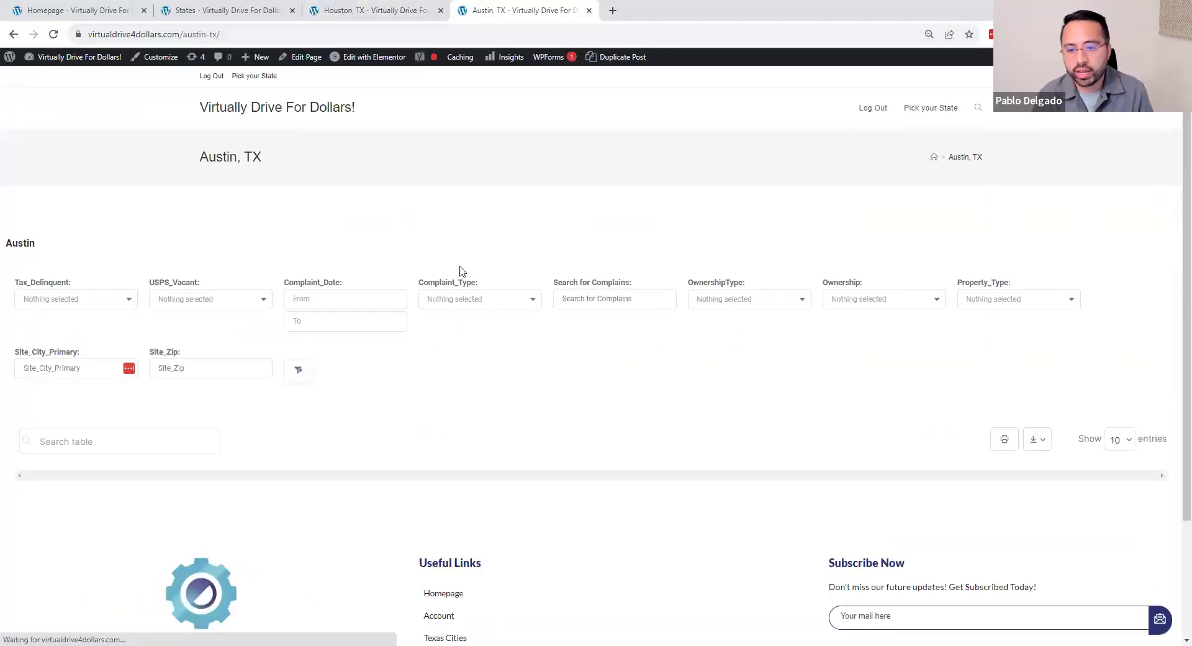
pyautogui.scroll(-4, 448, 271)
pyautogui.scroll(-6, 447, 273)
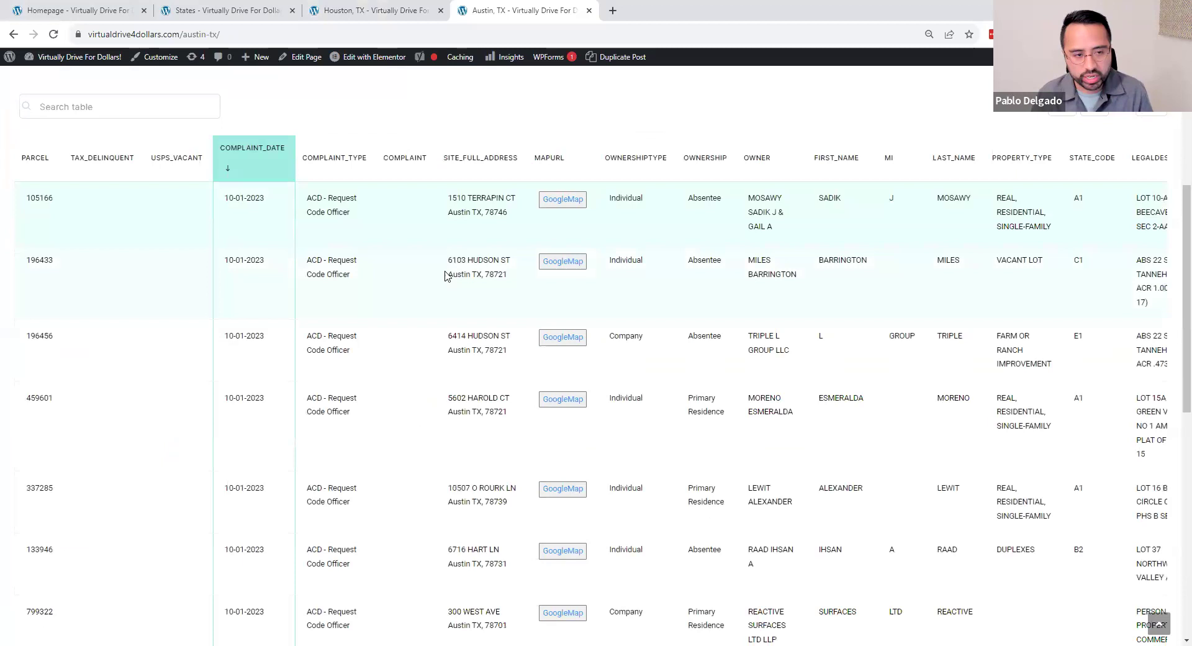
pyautogui.scroll(8, 445, 310)
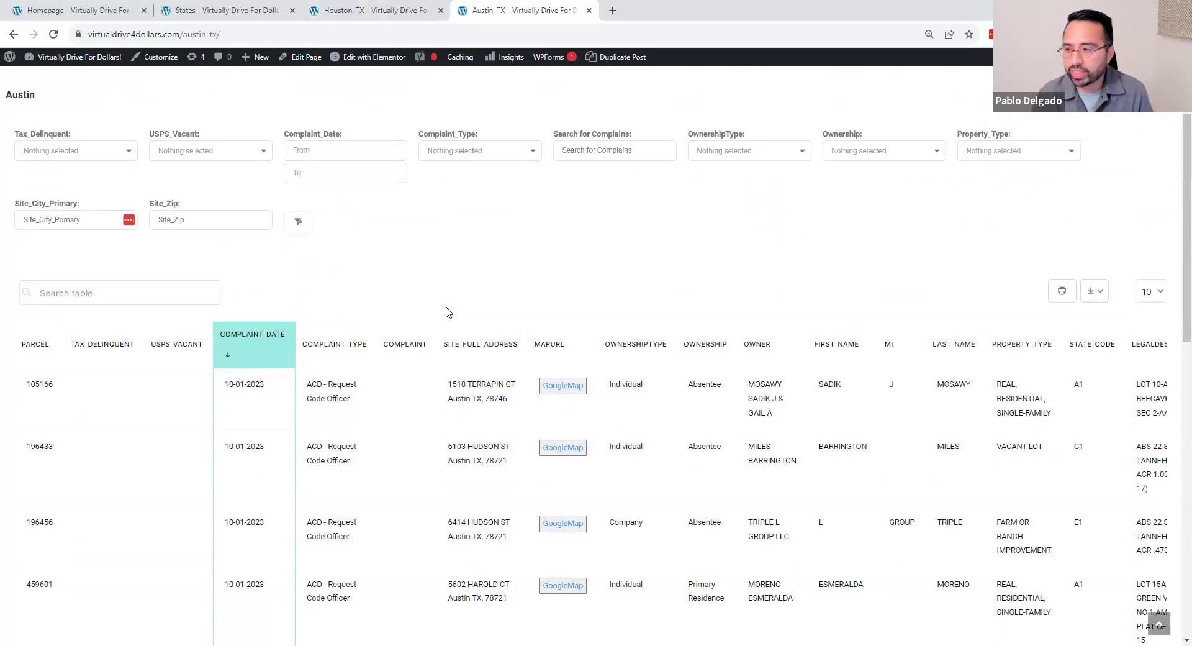
pyautogui.scroll(-2, 461, 267)
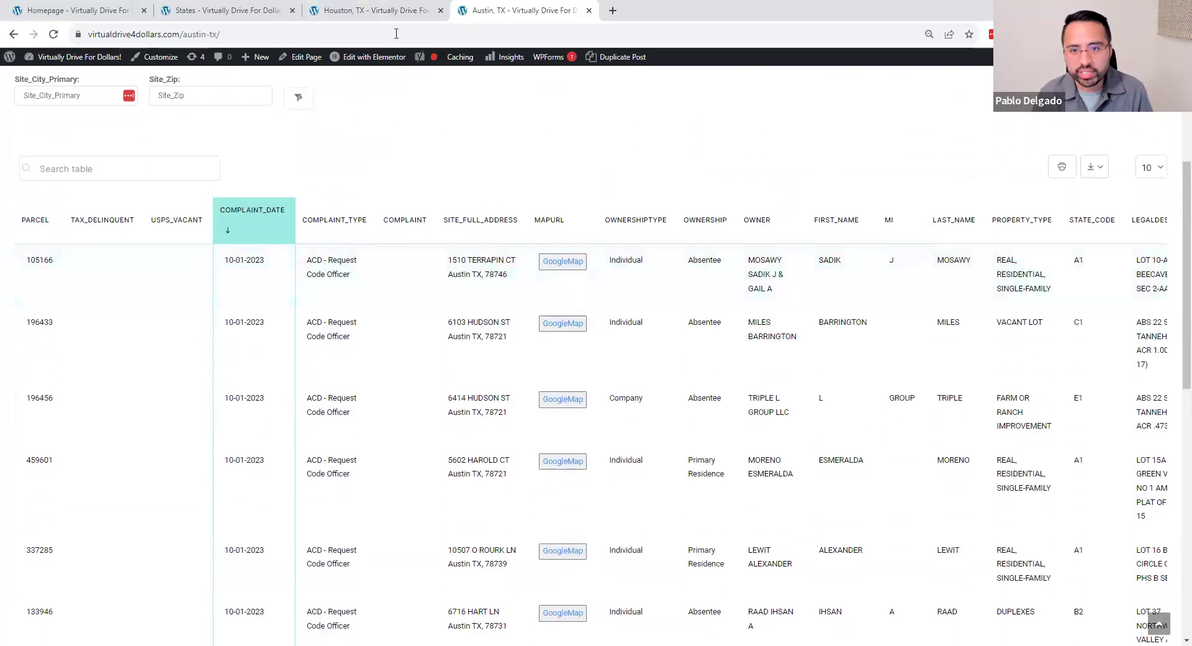
pyautogui.click(373, 11)
pyautogui.scroll(-1, 489, 268)
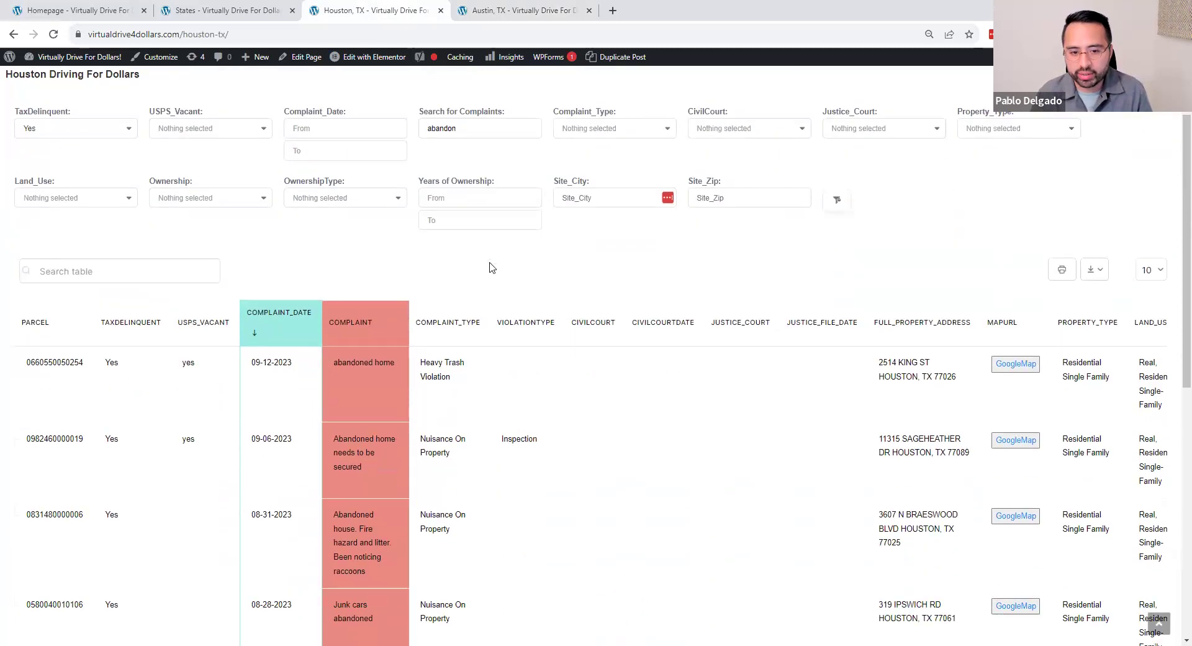
# Filter the Houston properties to the Land_Use option "Real, Vacant Lots/Tracts (In City)".
pyautogui.scroll(-10, 678, 236)
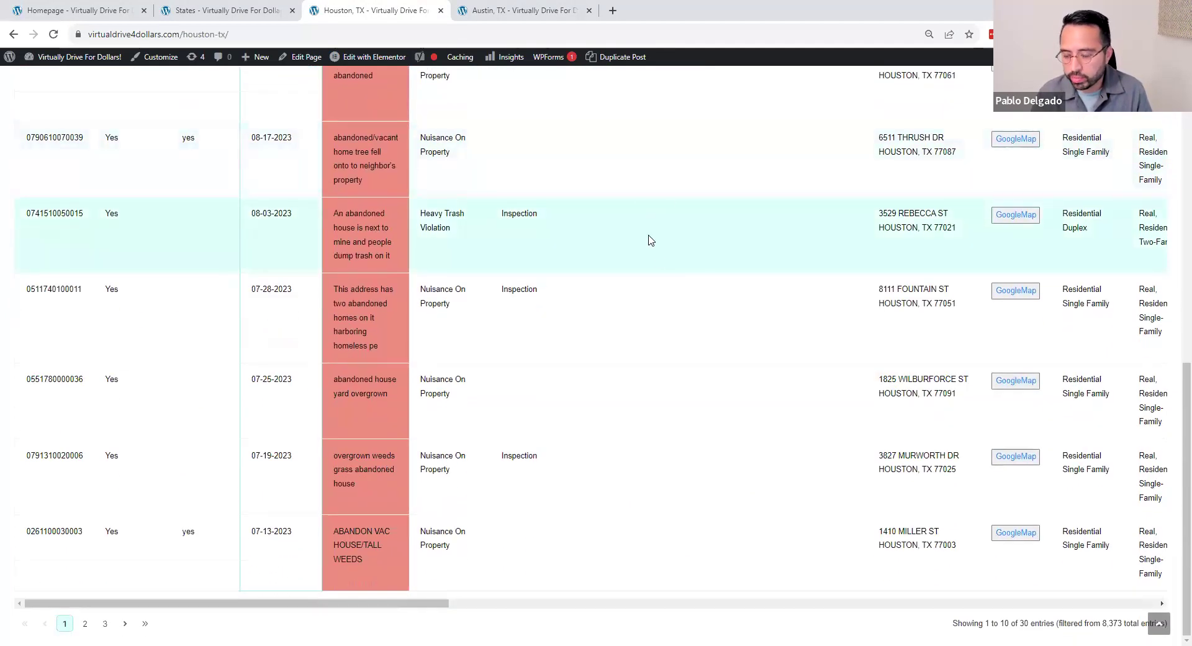
pyautogui.scroll(10, 736, 445)
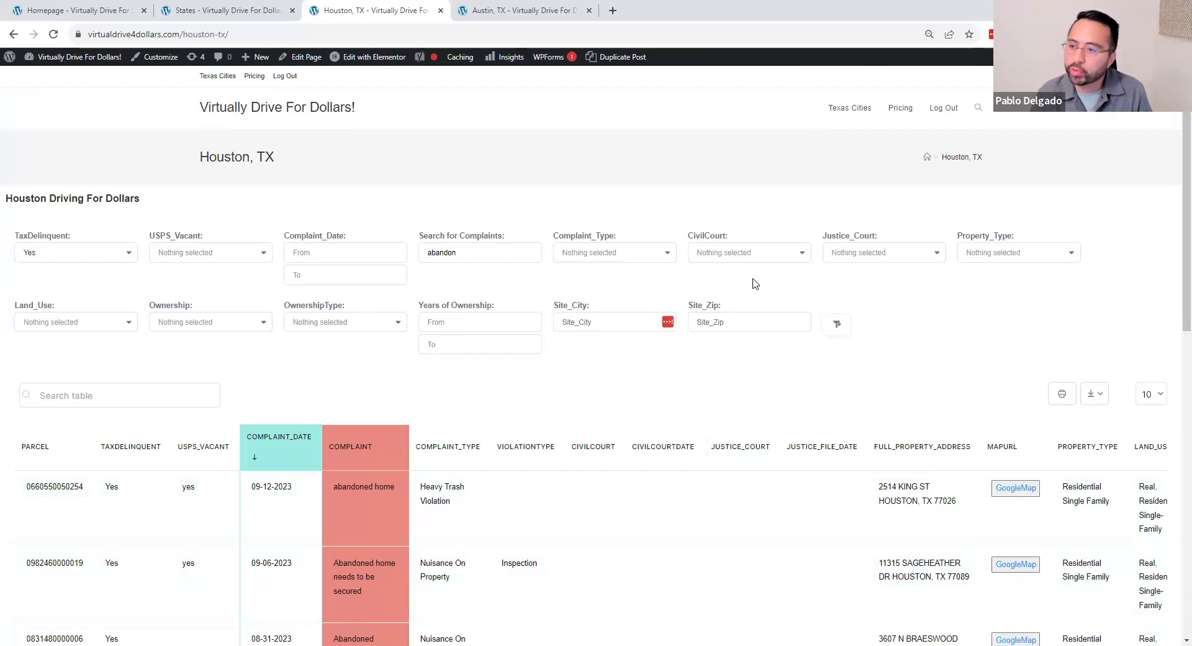
pyautogui.click(1031, 258)
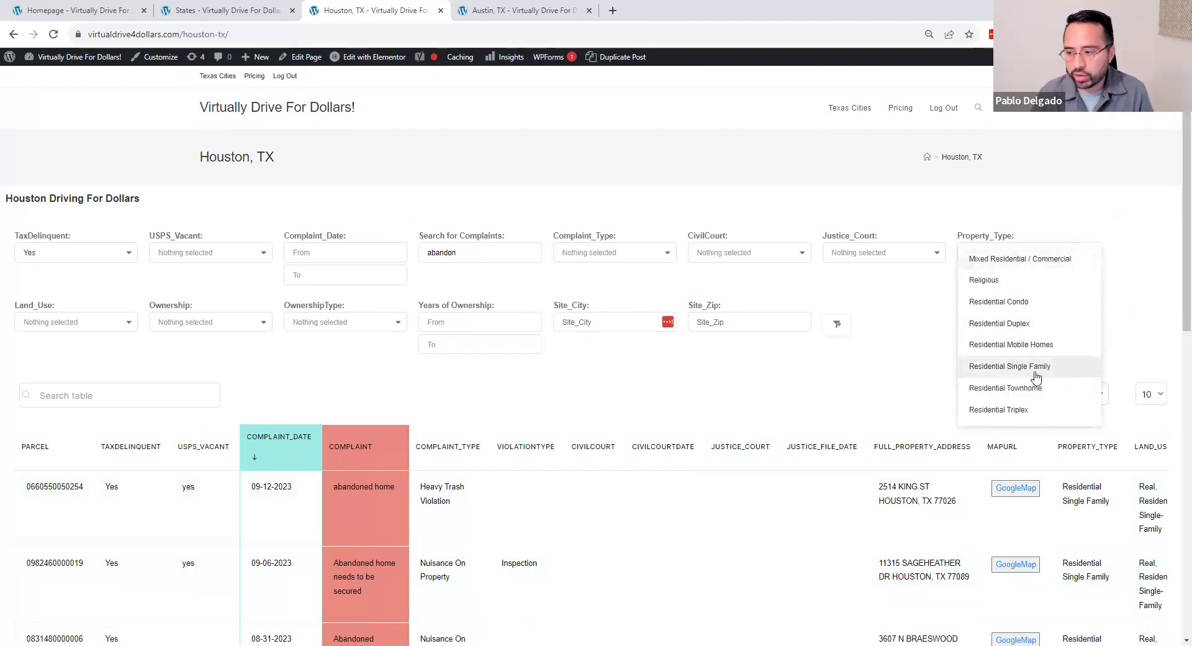
pyautogui.click(102, 324)
pyautogui.moveTo(218, 341); pyautogui.dragTo(218, 491)
pyautogui.click(163, 583)
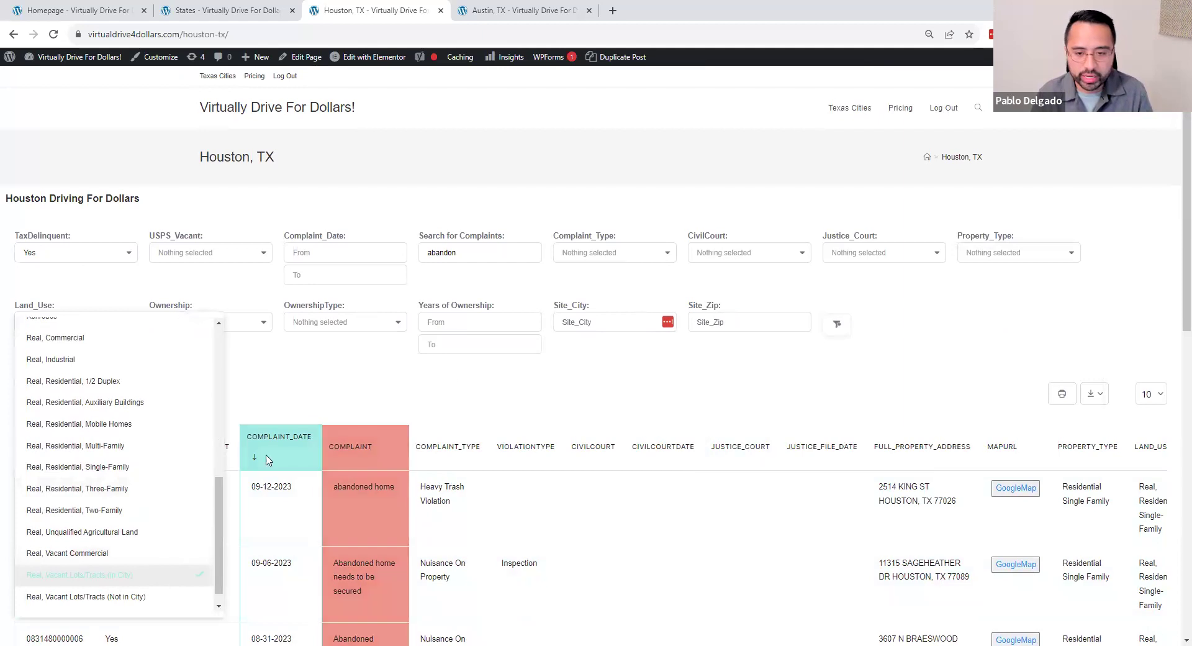
# Clear the "abandon" complaint search term and the TaxDelinquent filter, keeping only the vacant-lot land use filter.
pyautogui.doubleClick(488, 246)
pyautogui.press('BackSpace')
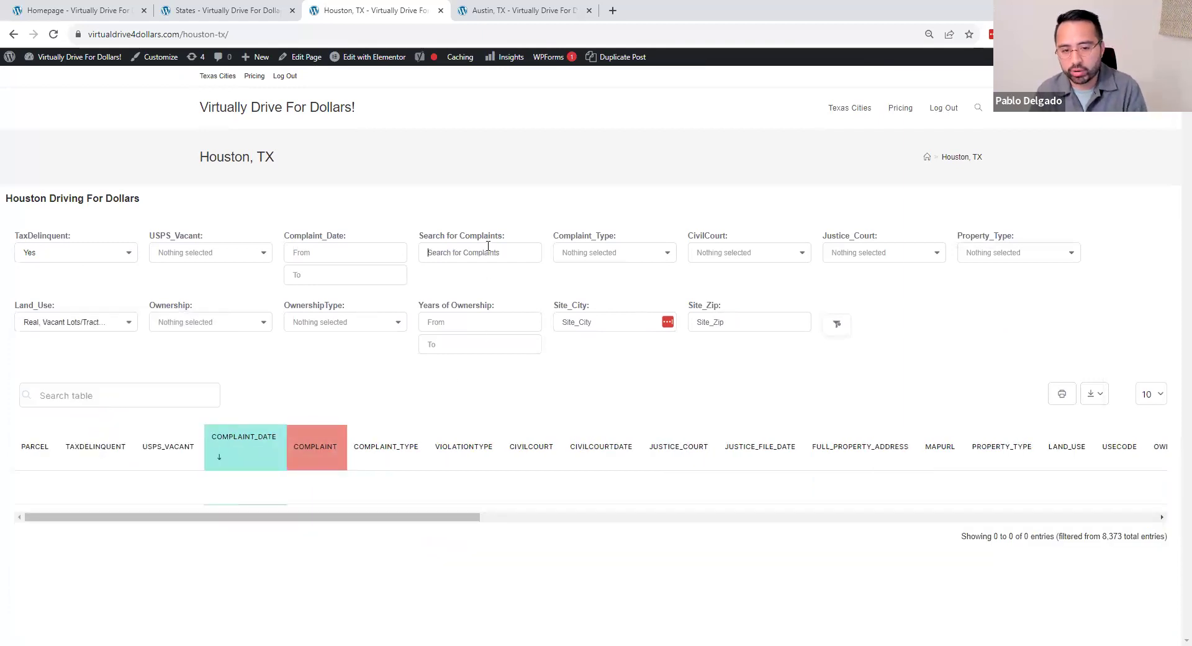
pyautogui.click(120, 258)
pyautogui.click(87, 269)
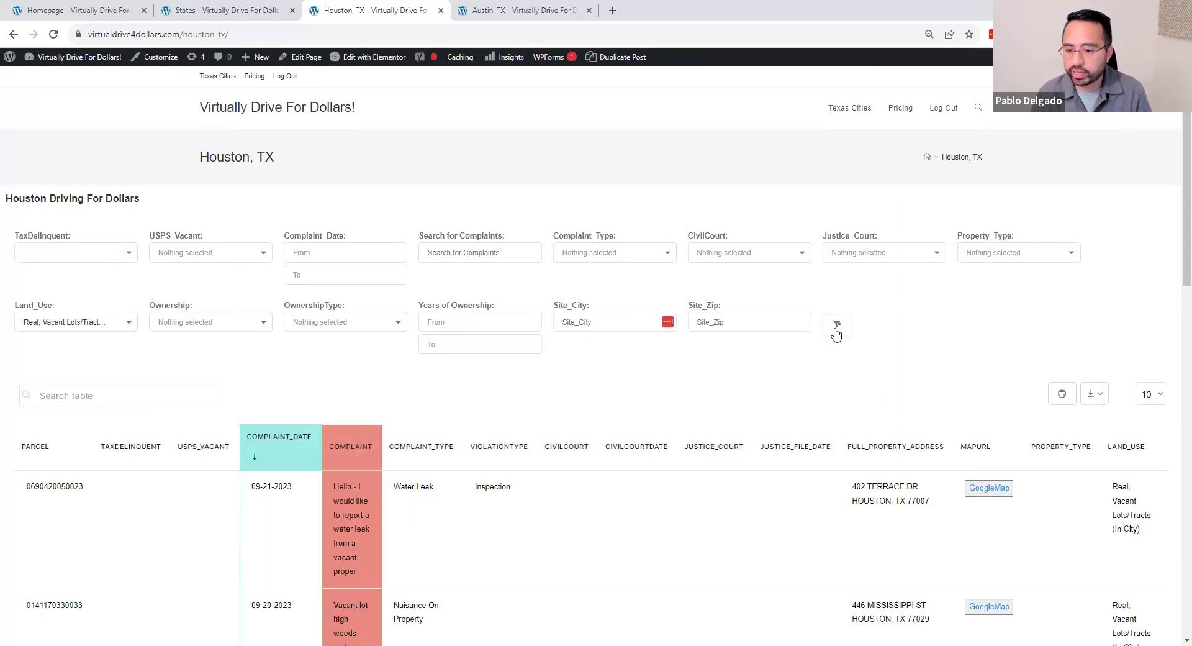
# Open the Google Maps links of the first three listed vacant lots in new tabs.
pyautogui.scroll(-3, 316, 370)
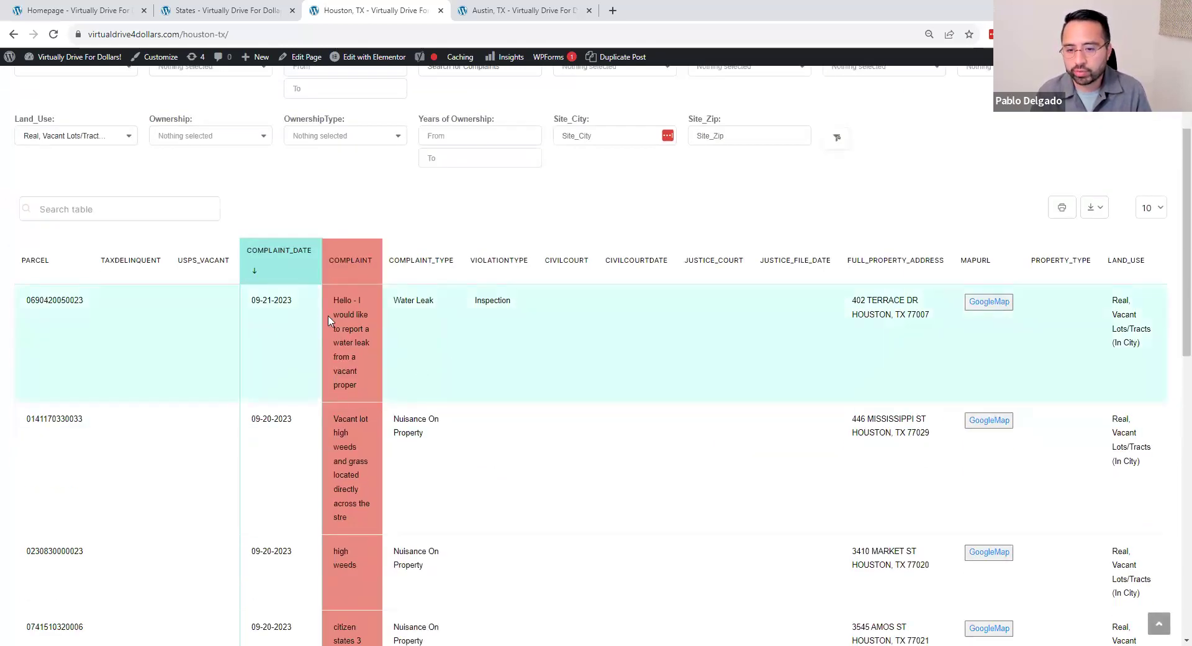
pyautogui.keyDown('ctrl'); pyautogui.click(1003, 304); pyautogui.keyUp('ctrl')
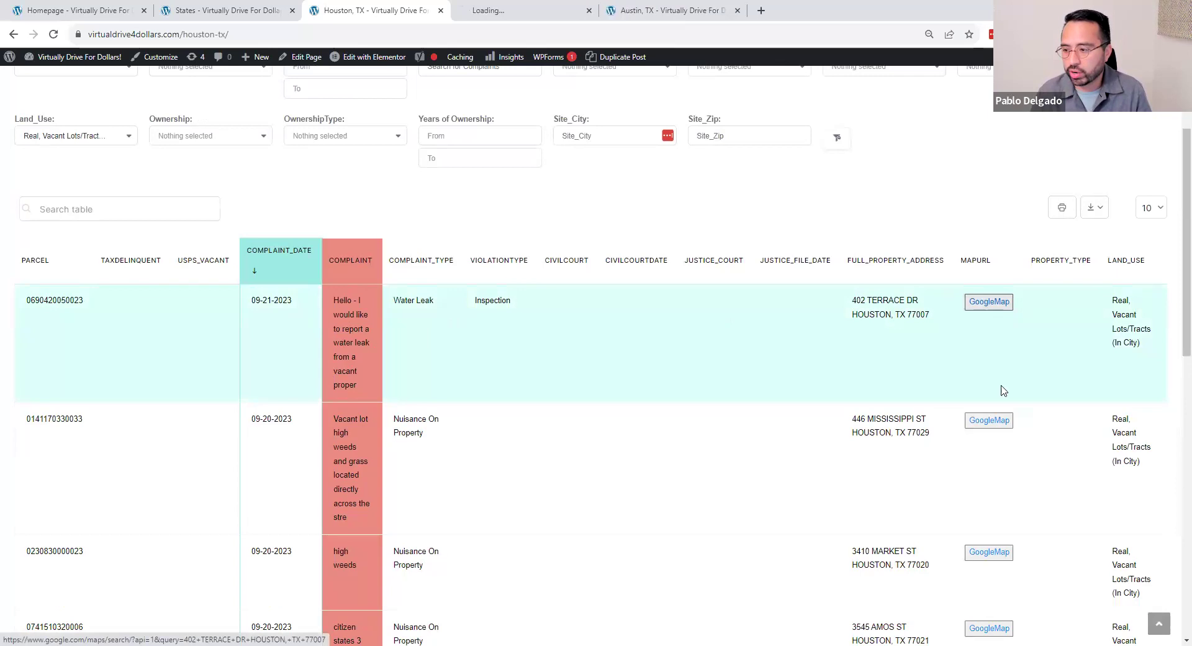
pyautogui.keyDown('ctrl'); pyautogui.click(1006, 419); pyautogui.keyUp('ctrl')
pyautogui.keyDown('ctrl'); pyautogui.click(993, 551); pyautogui.keyUp('ctrl')
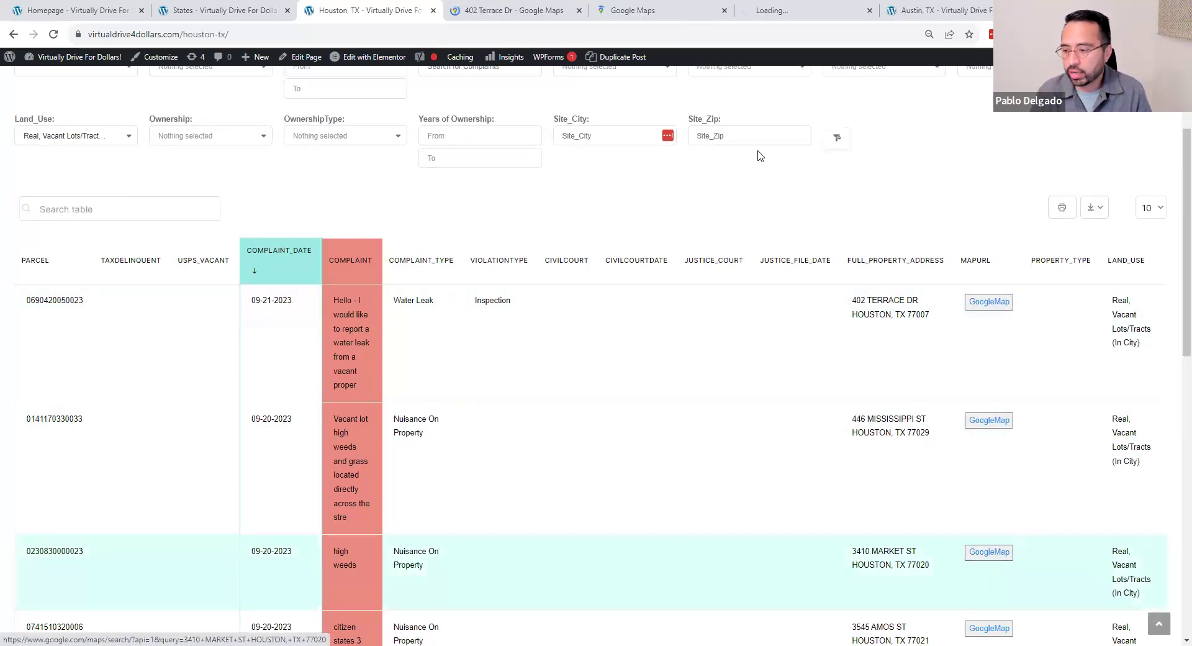
# Inspect the first vacant lot in Street View and look at the map pages of the other two lots.
pyautogui.hotkey('ctrl', 'Tab')
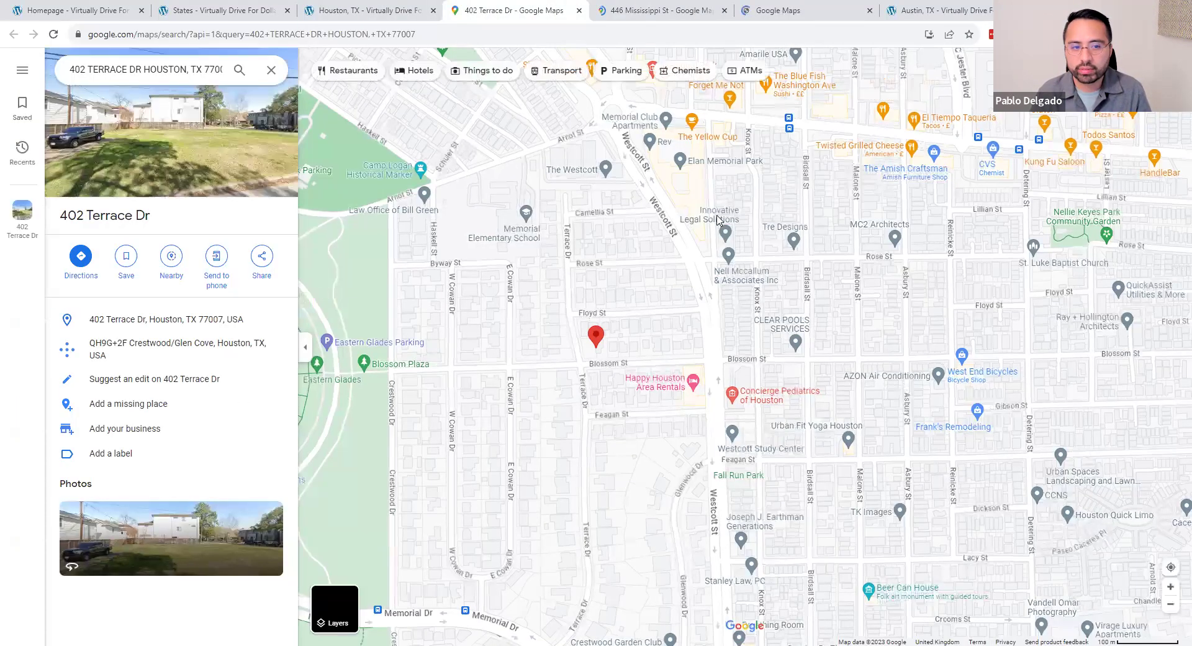
pyautogui.click(151, 175)
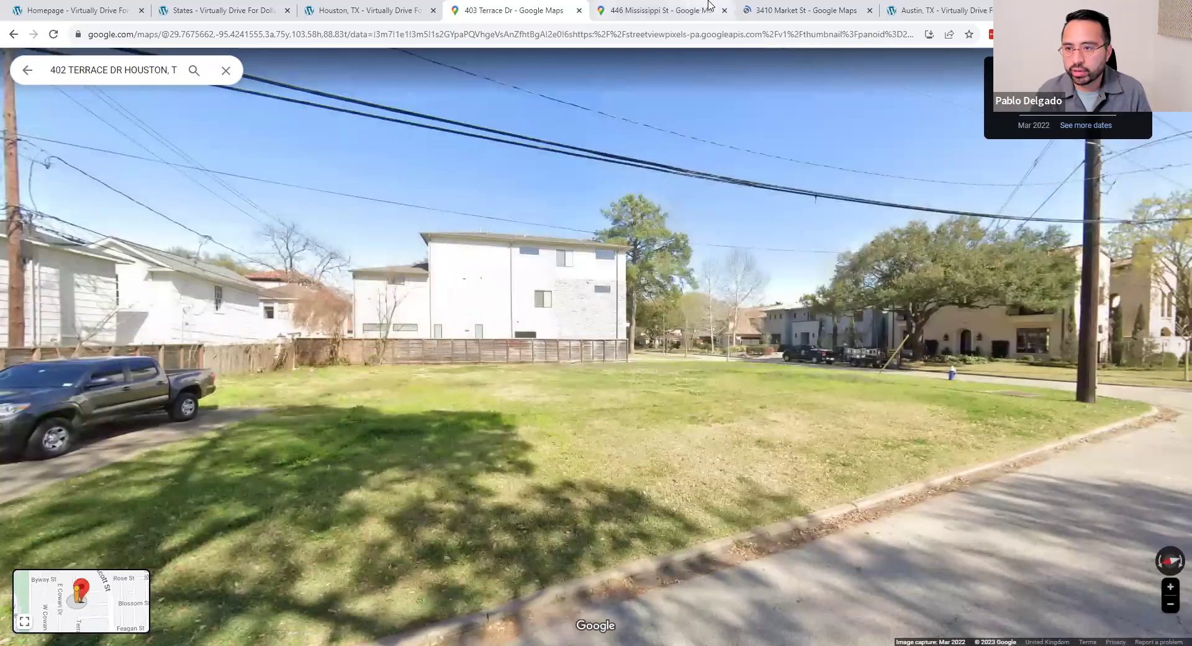
pyautogui.click(682, 10)
pyautogui.click(844, 8)
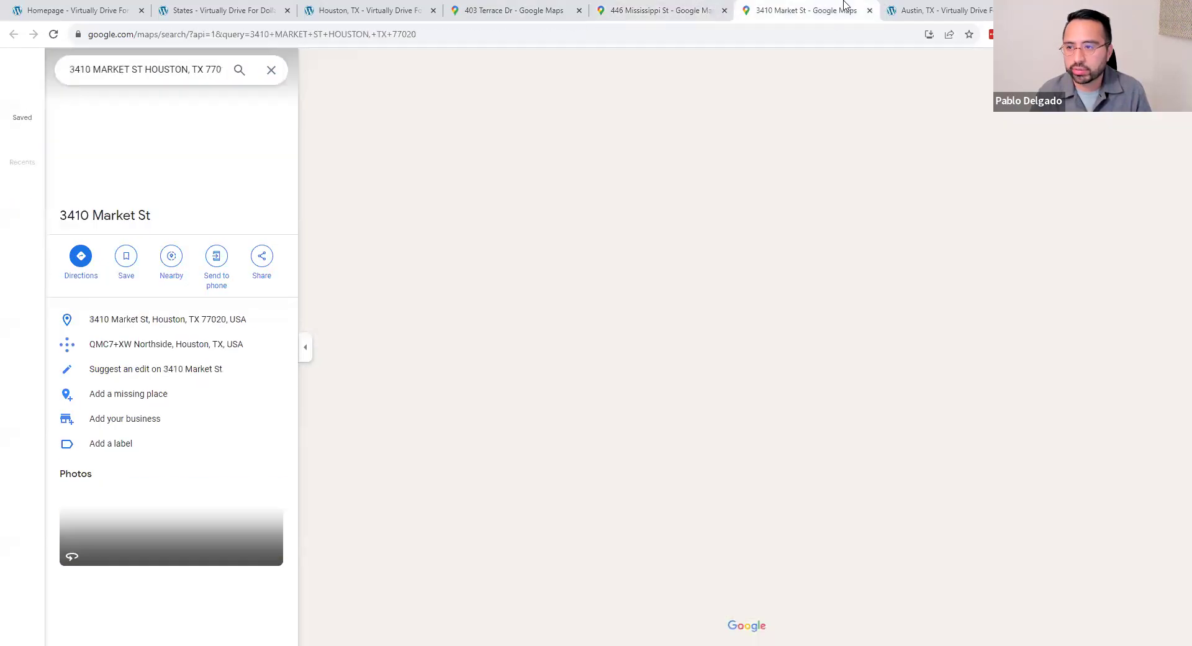
# Open the Texas cities page from the States page and look over the city subscriptions offered.
pyautogui.click(222, 5)
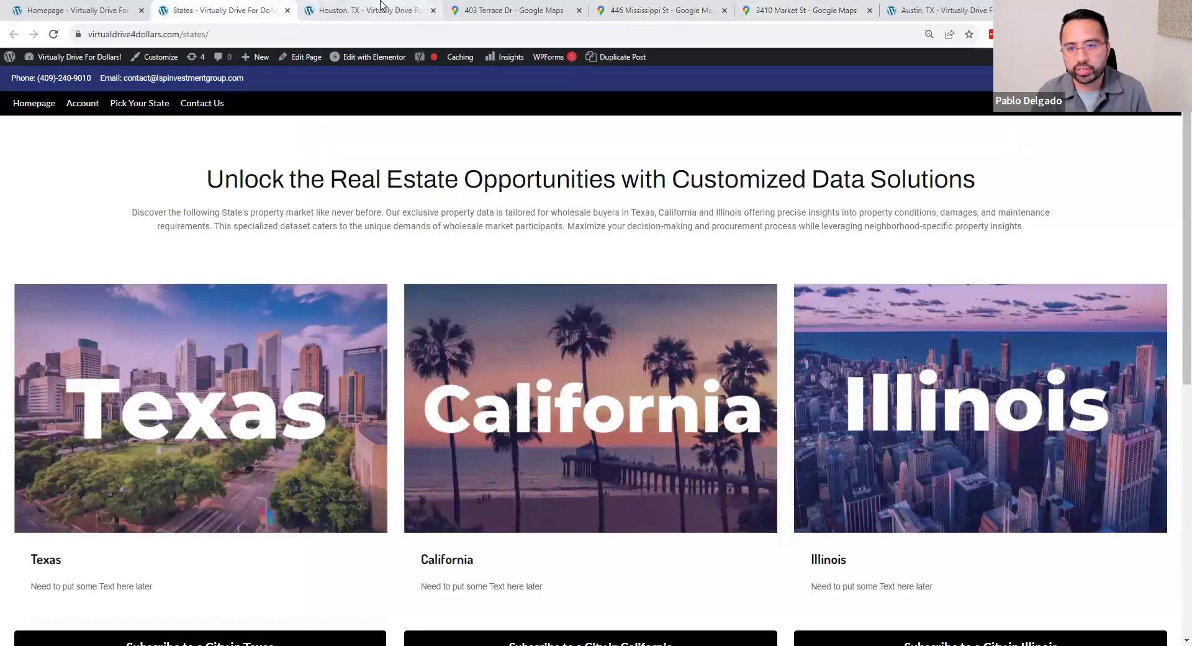
pyautogui.click(381, 7)
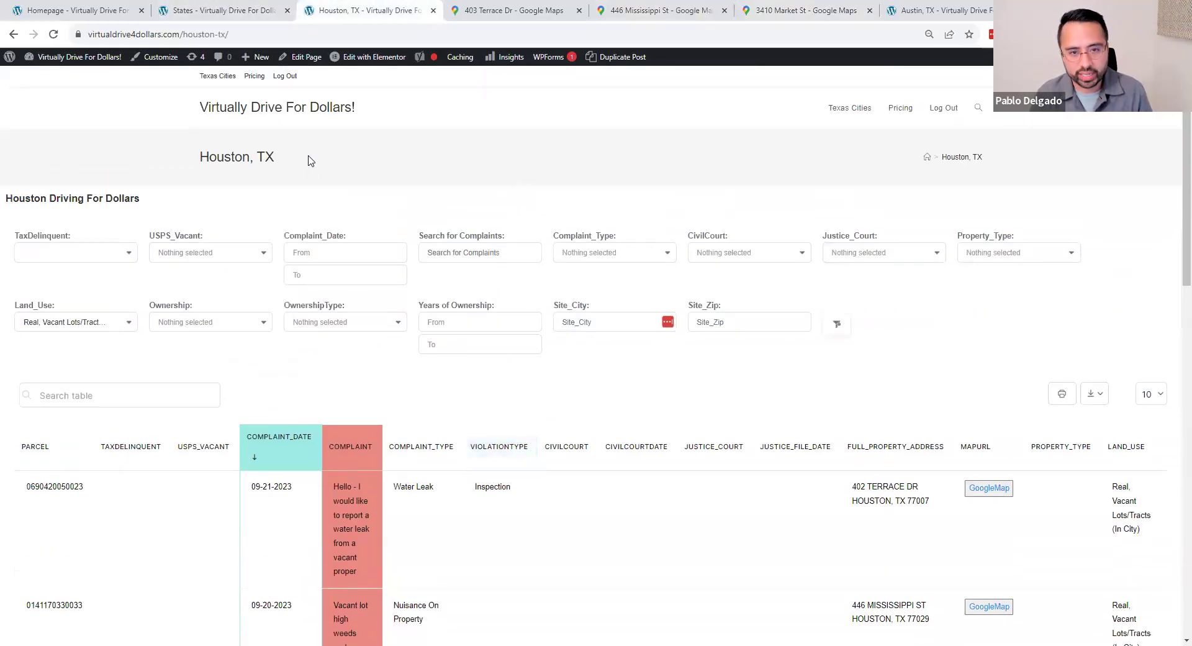
pyautogui.hotkey('ctrl', 'shift', 'Tab')
pyautogui.scroll(-1, 238, 386)
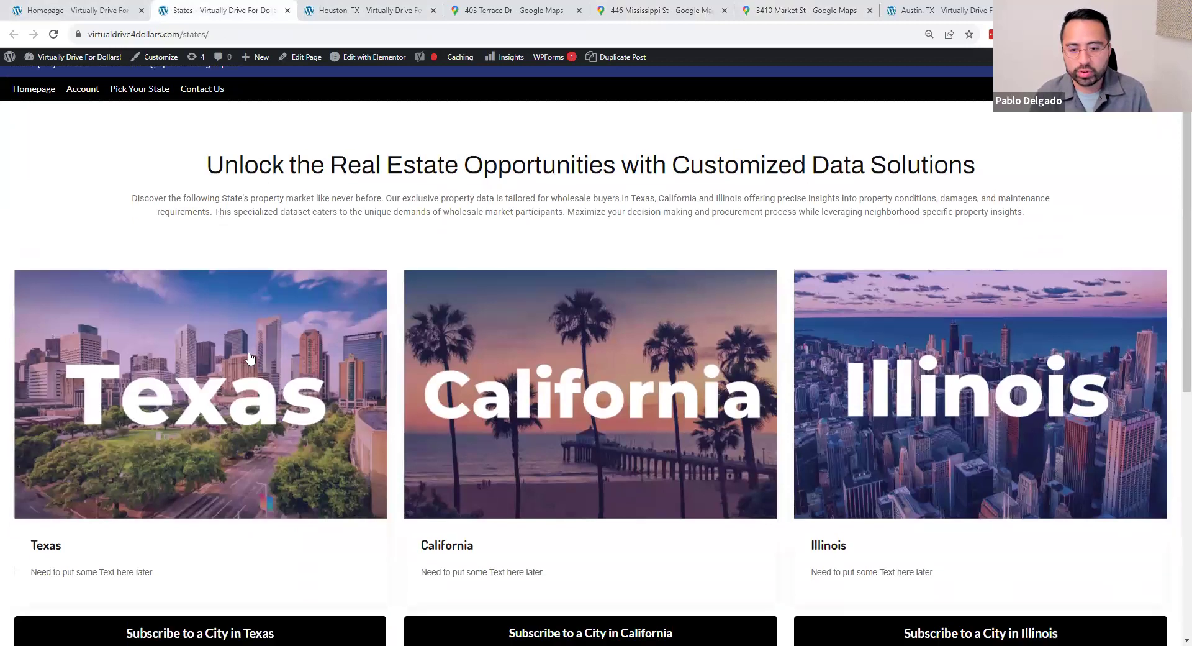
pyautogui.click(238, 386)
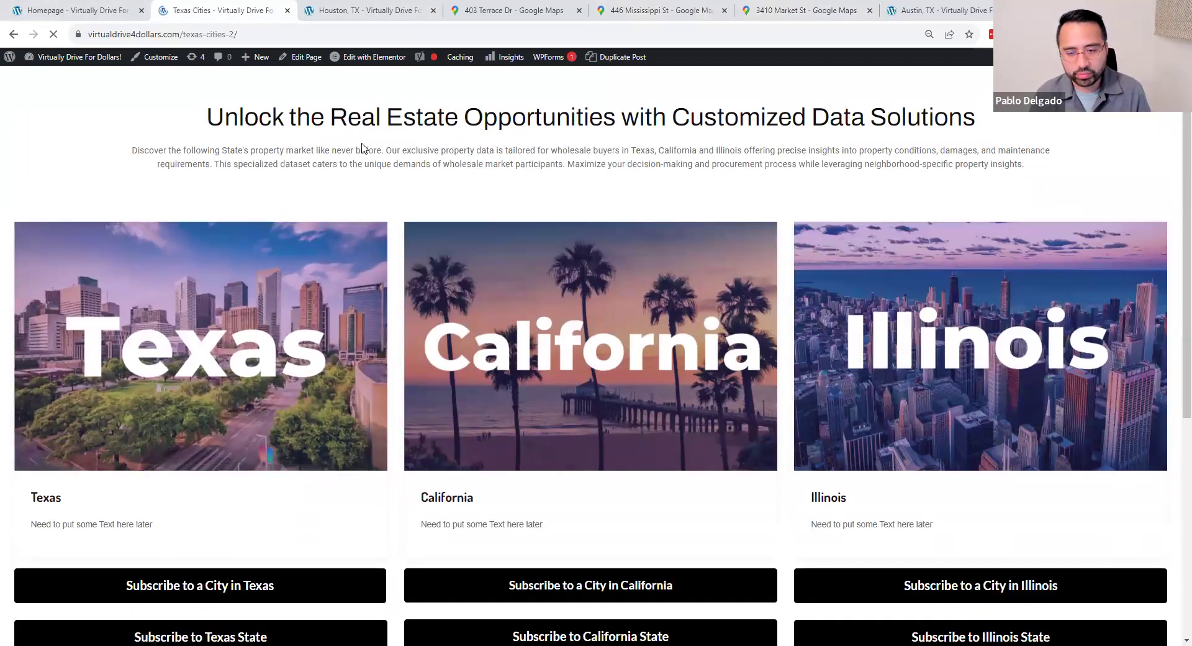
pyautogui.scroll(-3, 395, 318)
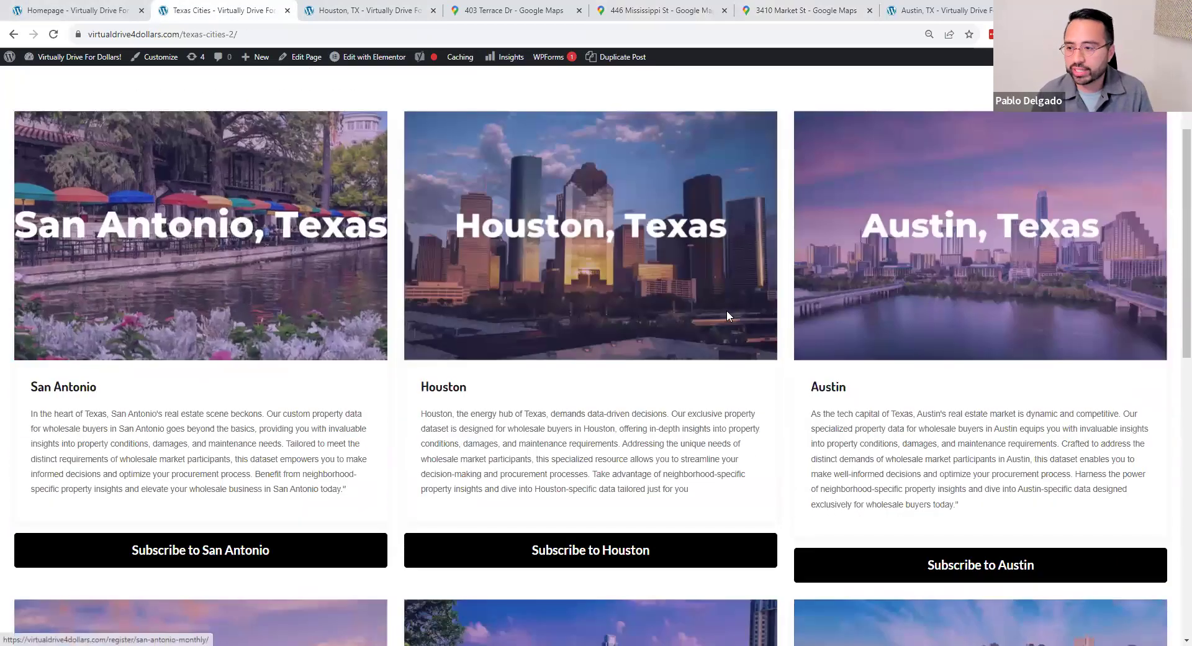
pyautogui.scroll(-10, 745, 254)
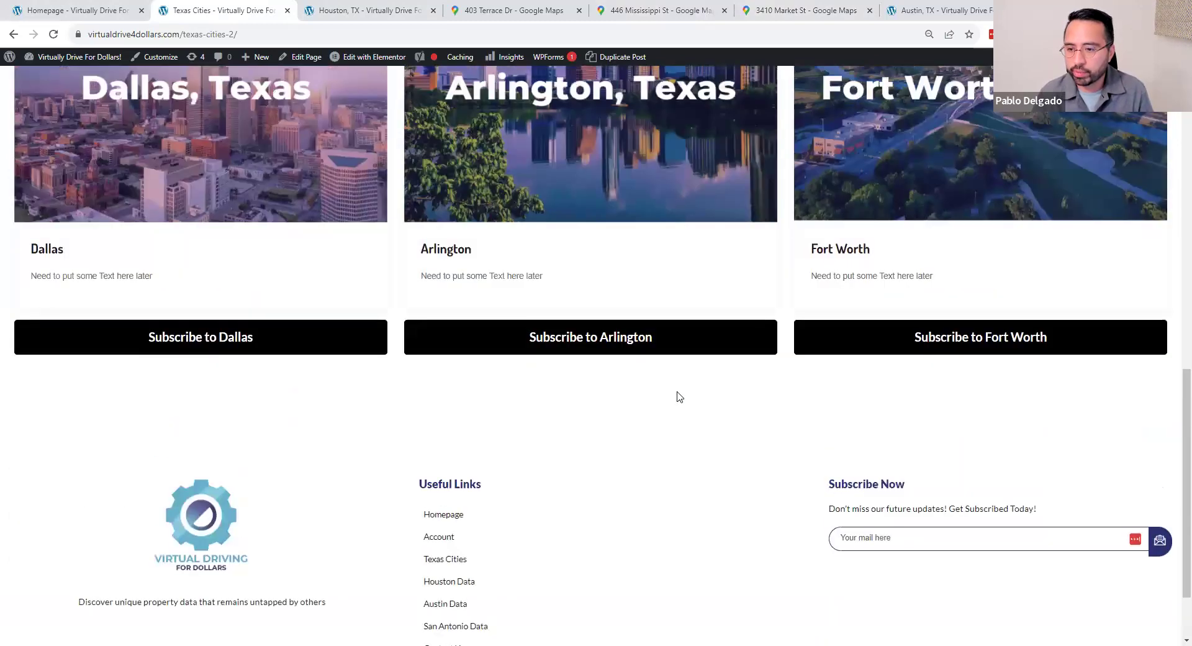
pyautogui.scroll(12, 679, 396)
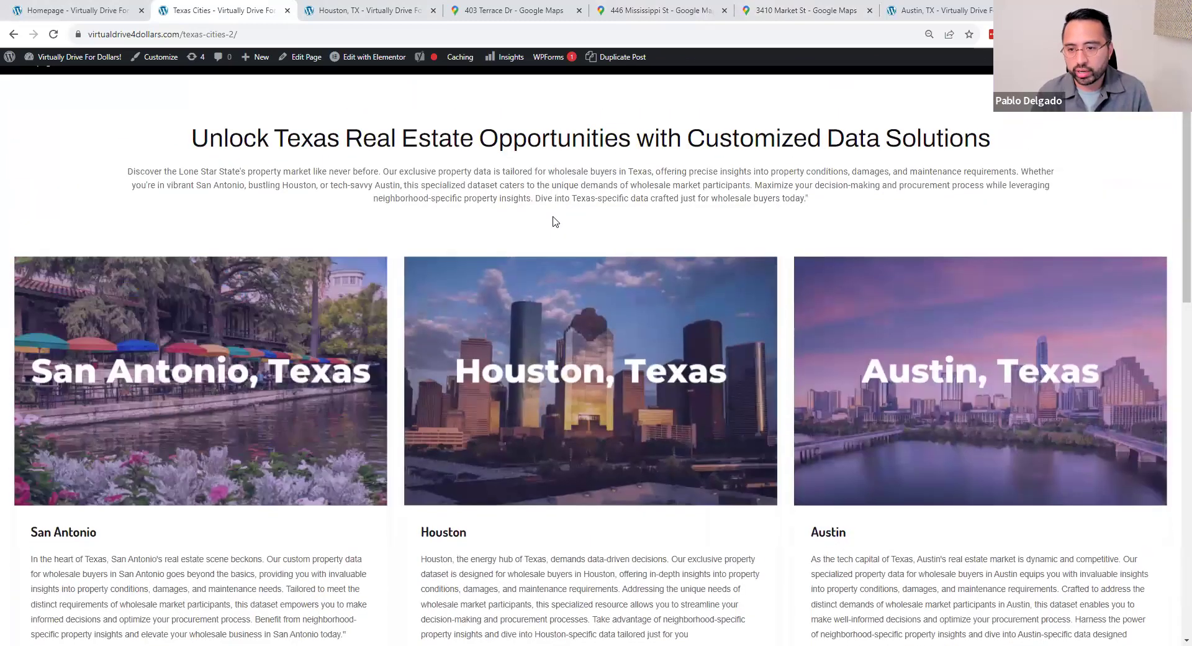
pyautogui.scroll(-1, 536, 167)
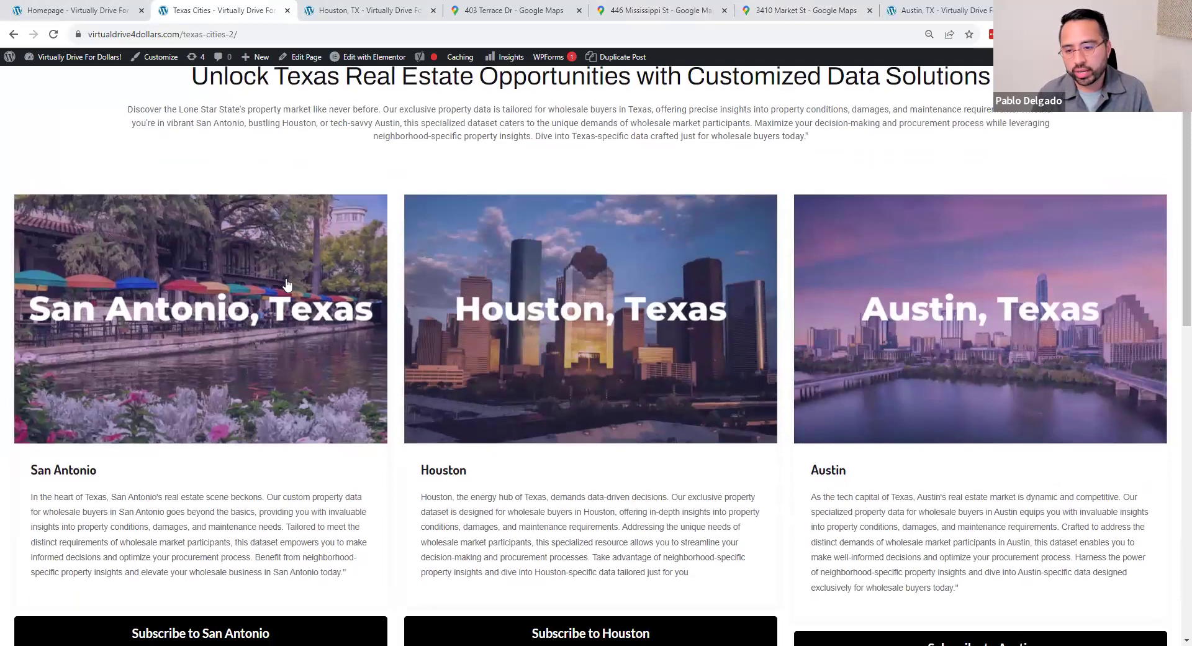
# View the Houston monthly subscription checkout, return to the Texas cities page and review its cities from San Antonio to Fort Worth.
pyautogui.press('F5')
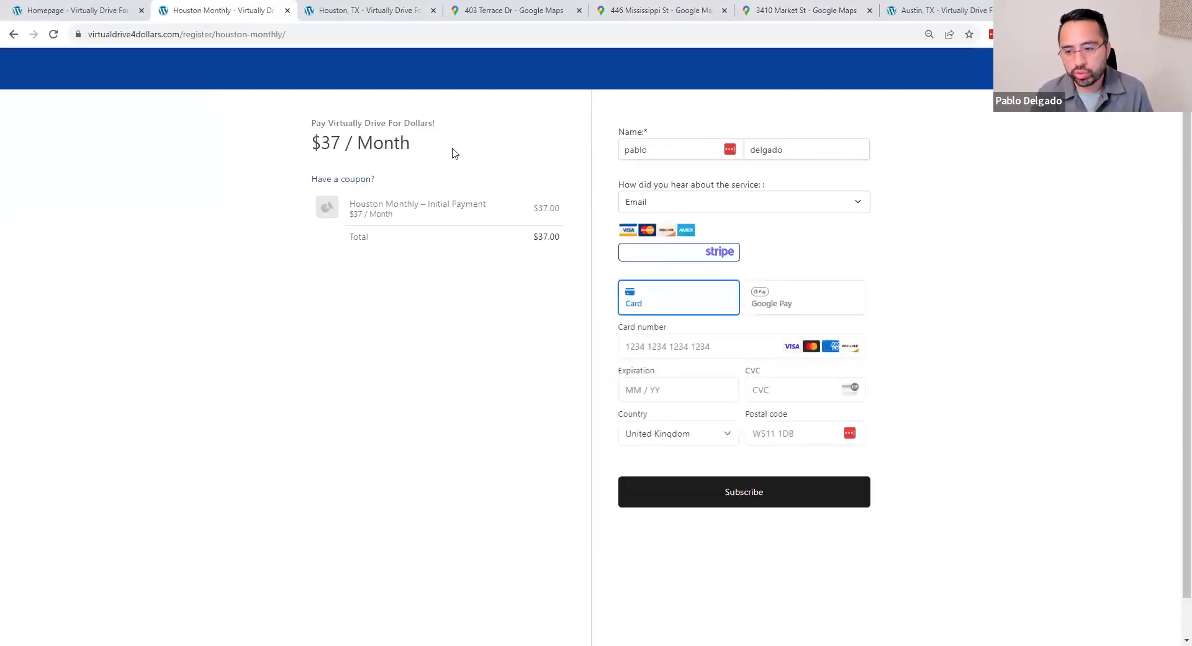
pyautogui.click(10, 39)
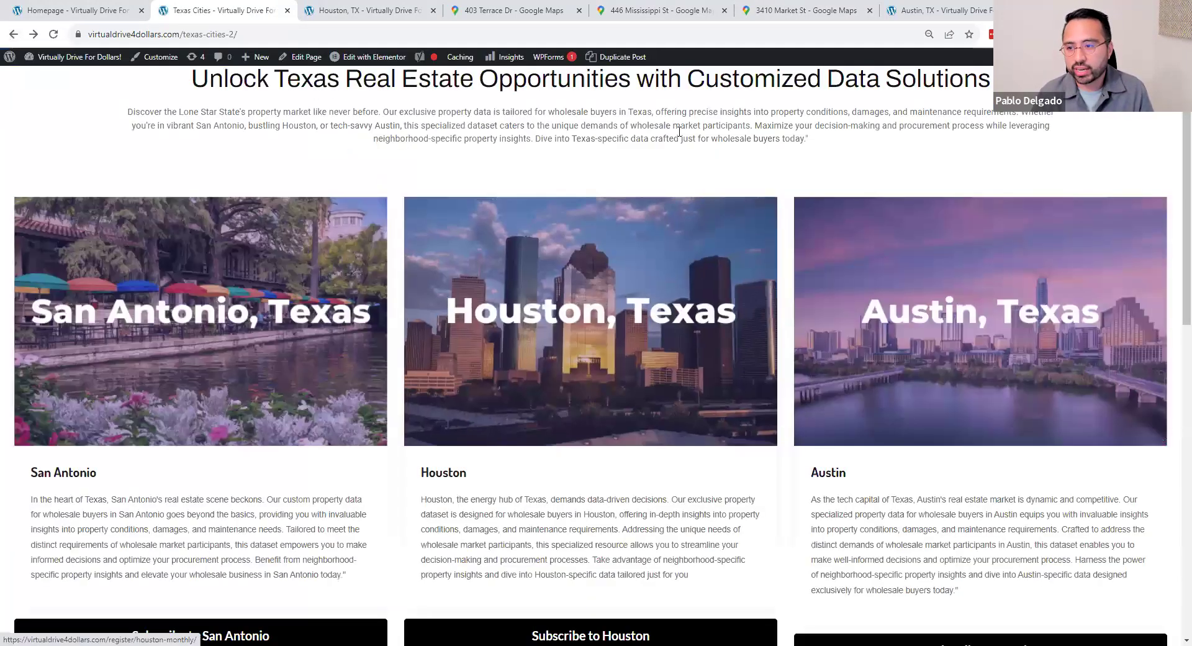
pyautogui.scroll(-5, 545, 283)
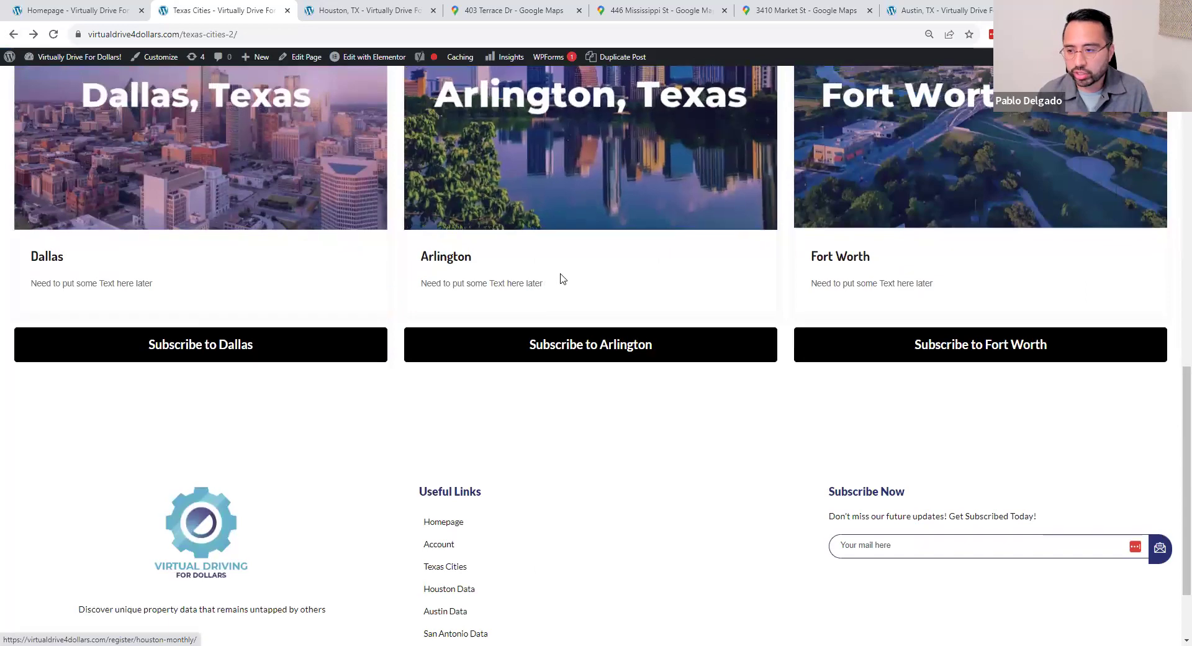
pyautogui.scroll(12, 546, 273)
pyautogui.scroll(1, 544, 256)
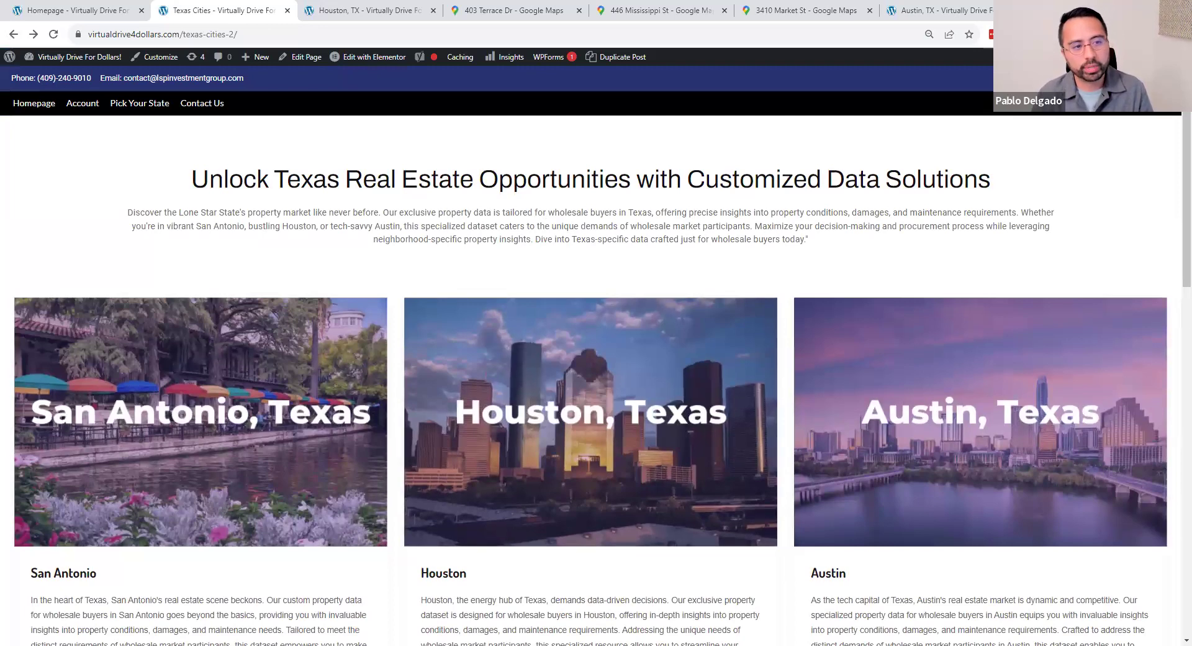
pyautogui.scroll(-6, 578, 279)
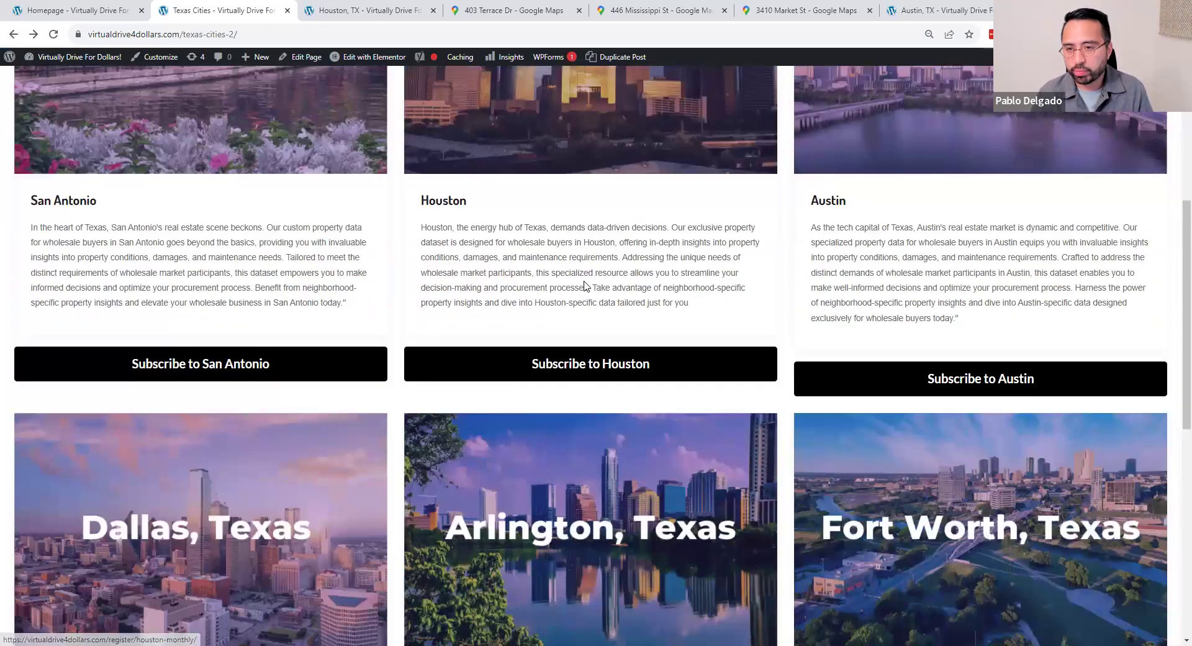
pyautogui.scroll(3, 586, 288)
pyautogui.scroll(2, 586, 287)
pyautogui.scroll(-2, 585, 281)
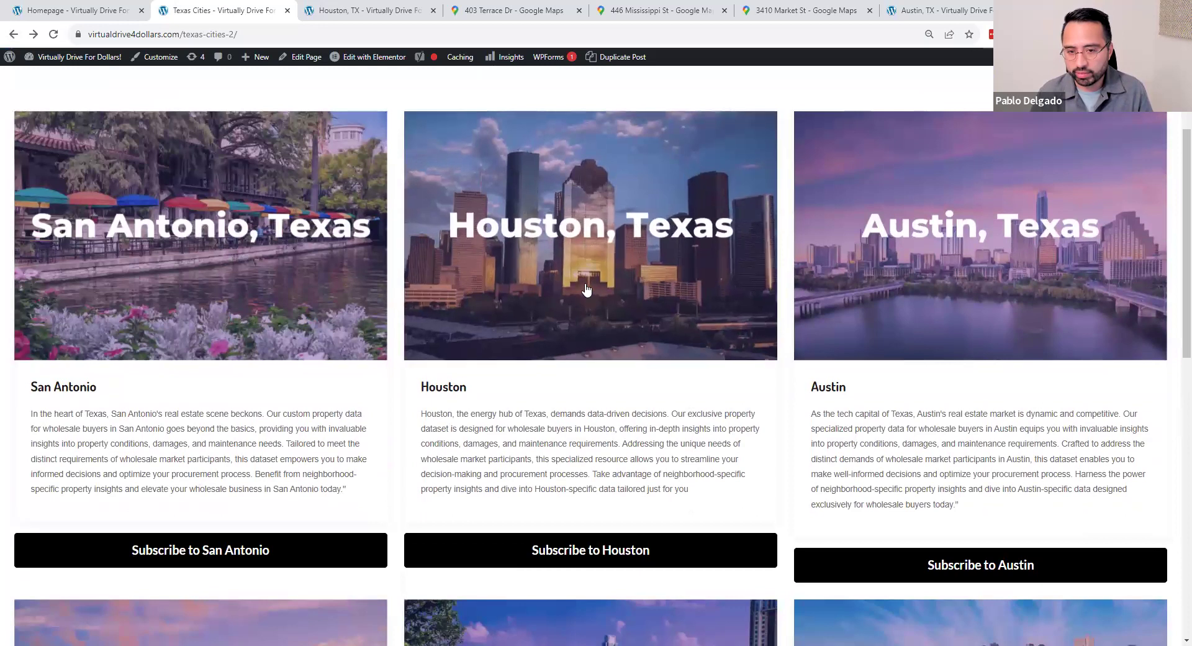
# Return to the Houston, TX page with the filtered vacant-lot complaints.
pyautogui.click(416, 6)
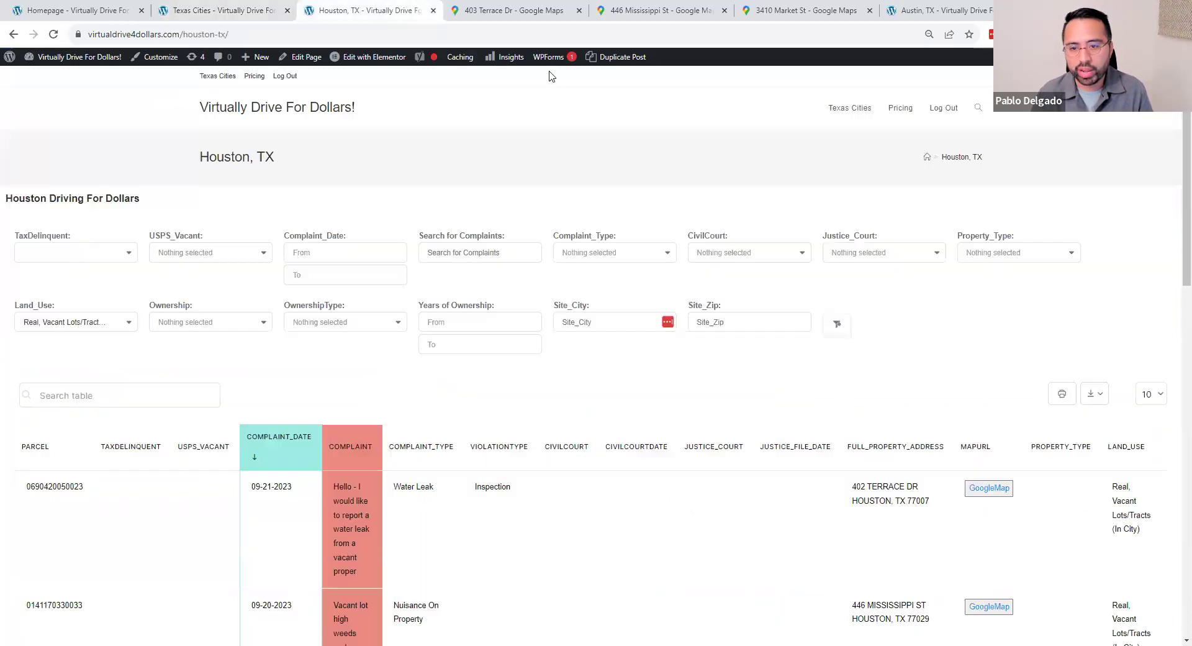
pyautogui.rightClick(613, 187)
pyautogui.click(597, 184)
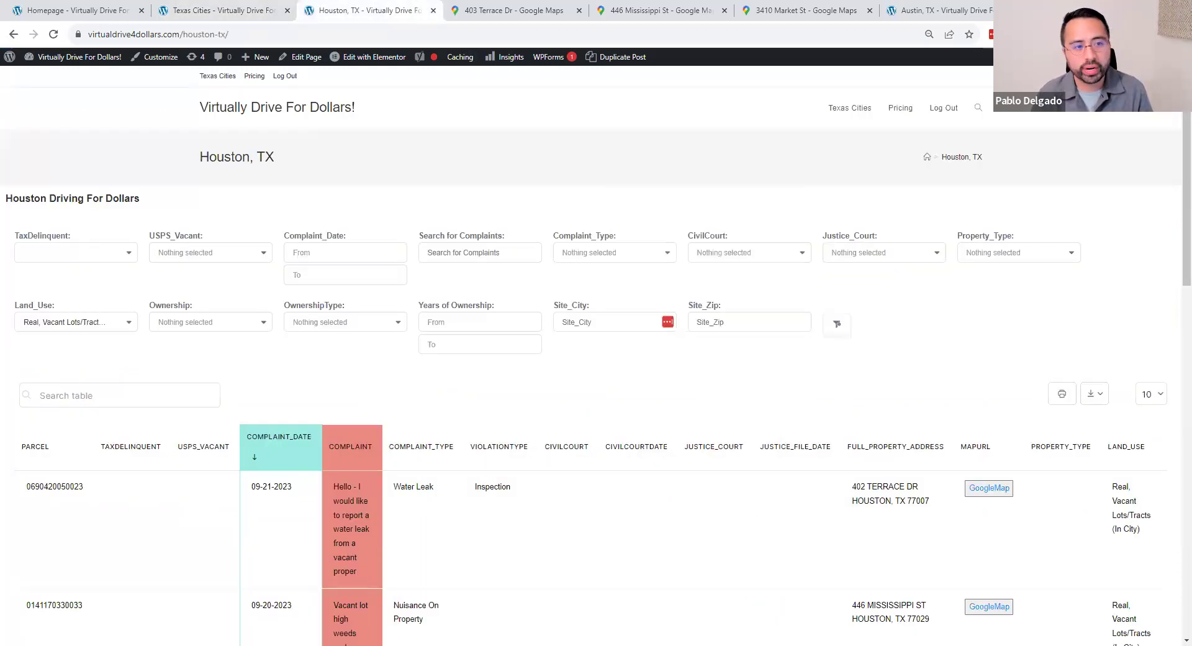